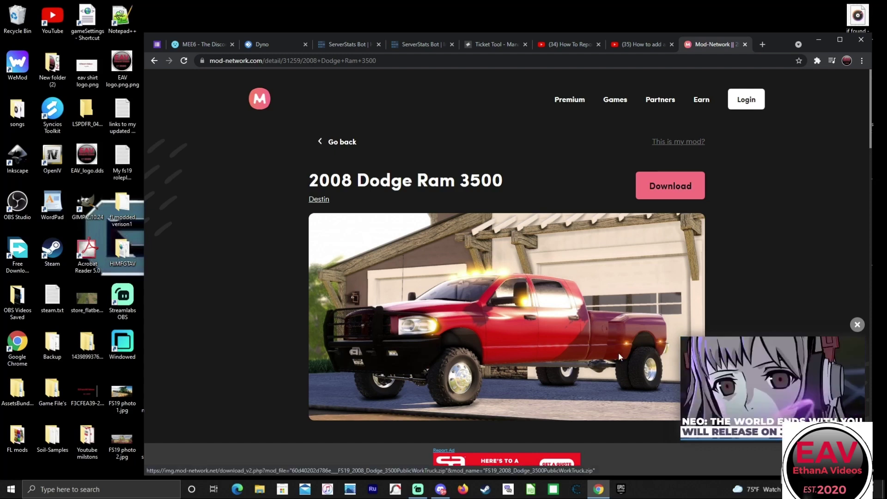
Download the 2008 Dodge Ram 3500 mod from Mod-Network and place the downloaded zip on the desktop
left_click(861, 324)
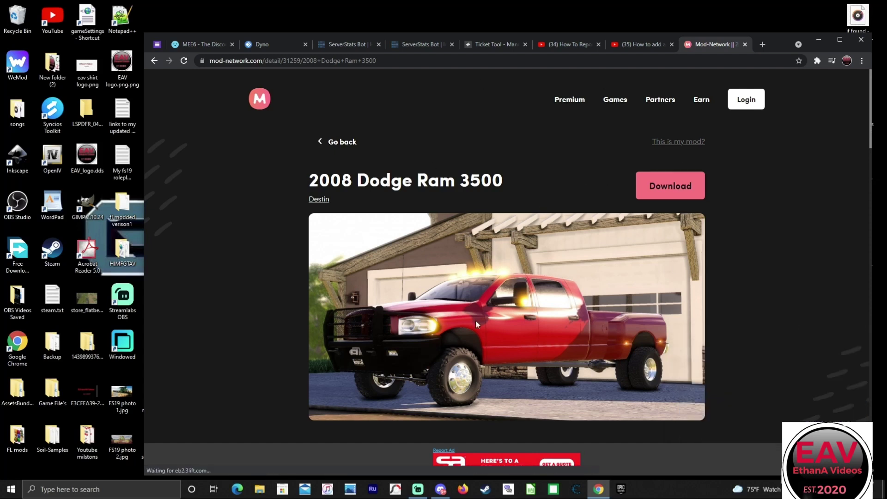
left_click(818, 40)
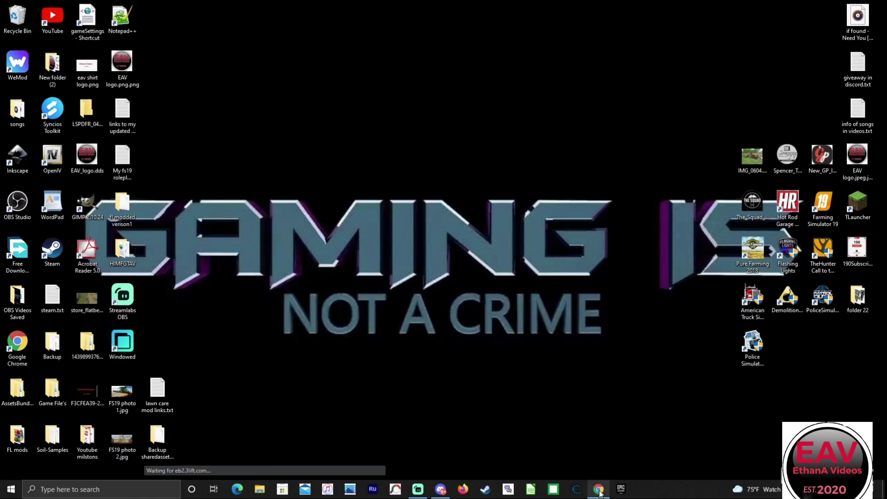
left_click(599, 491)
left_click(652, 190)
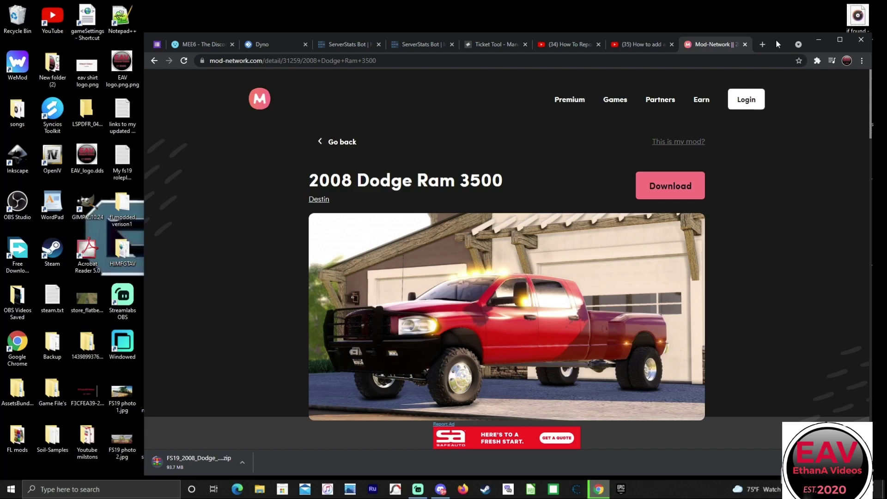
left_click_drag(778, 44, 779, 26)
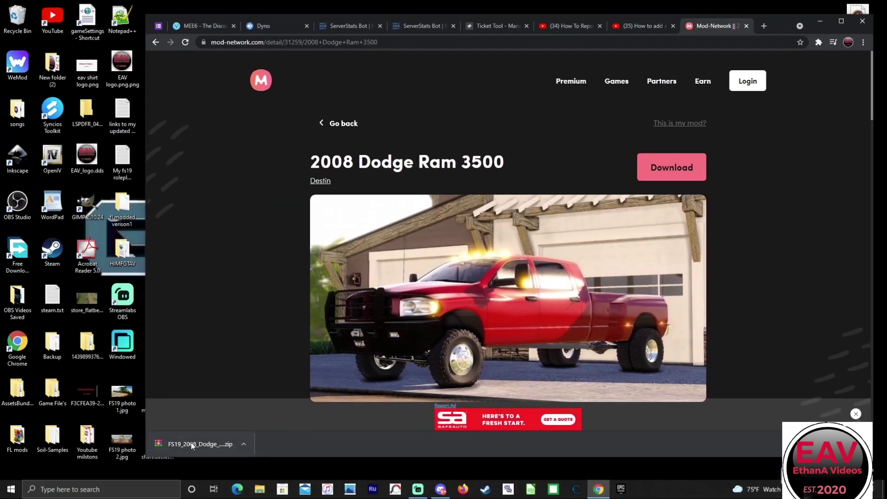
left_click_drag(192, 445, 326, 469)
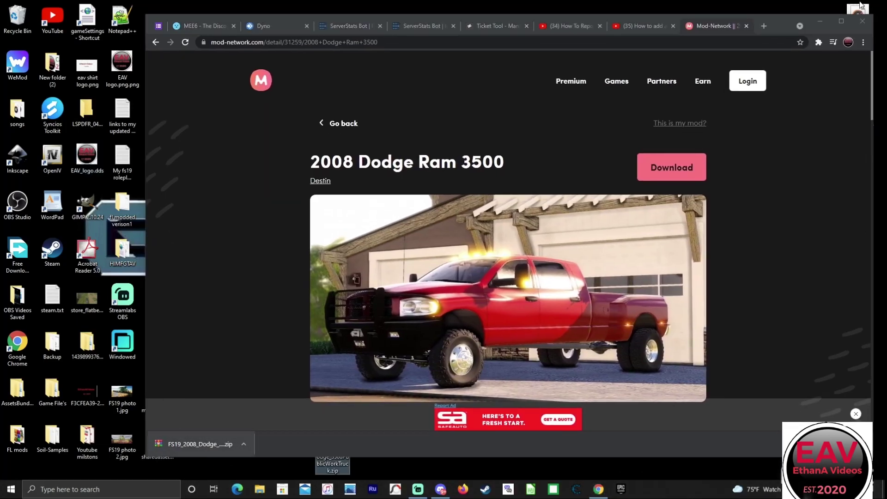
left_click(820, 21)
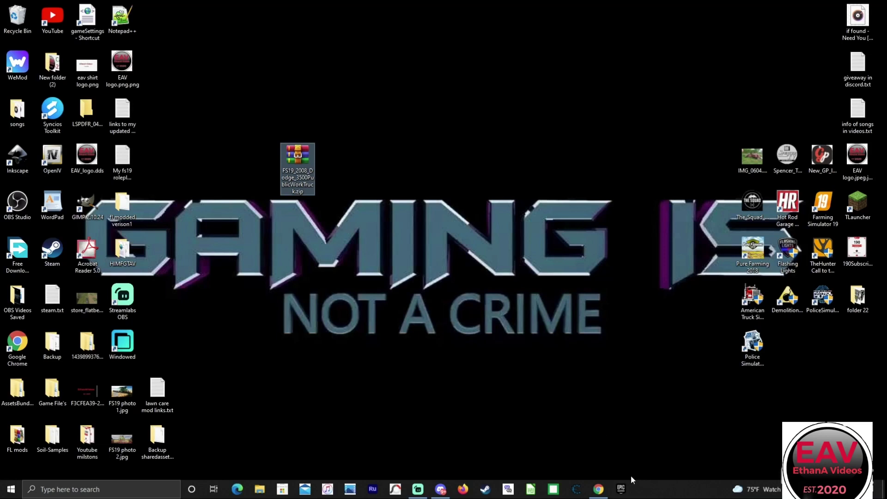
Extract the mod zip into its own FS19_2008_Dodge_3500PublicWorkTruck folder on the desktop and open that folder
right_click(305, 160)
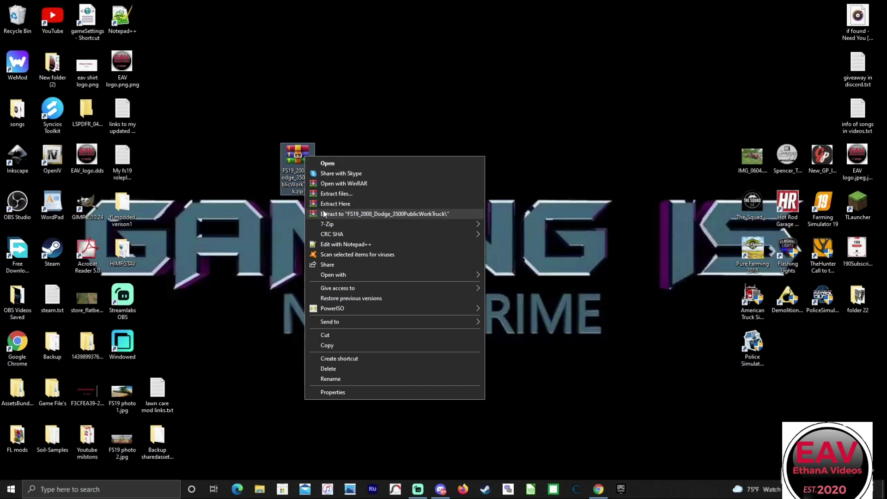
left_click(408, 215)
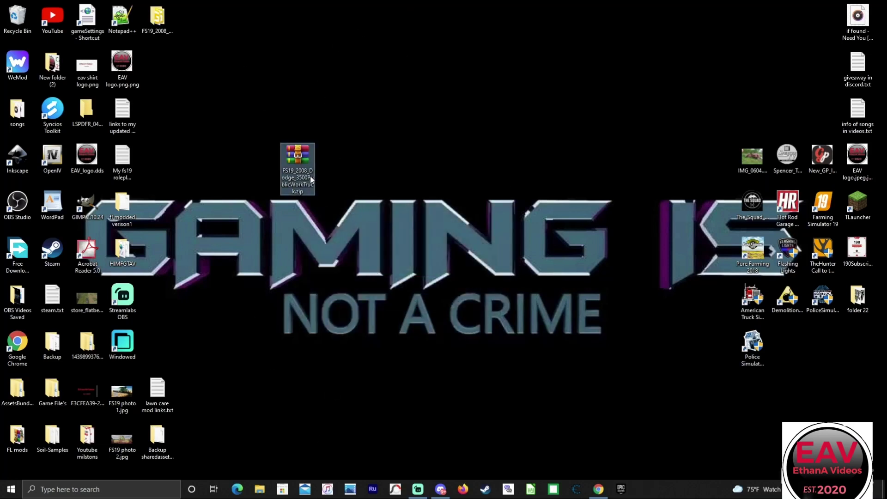
right_click(296, 155)
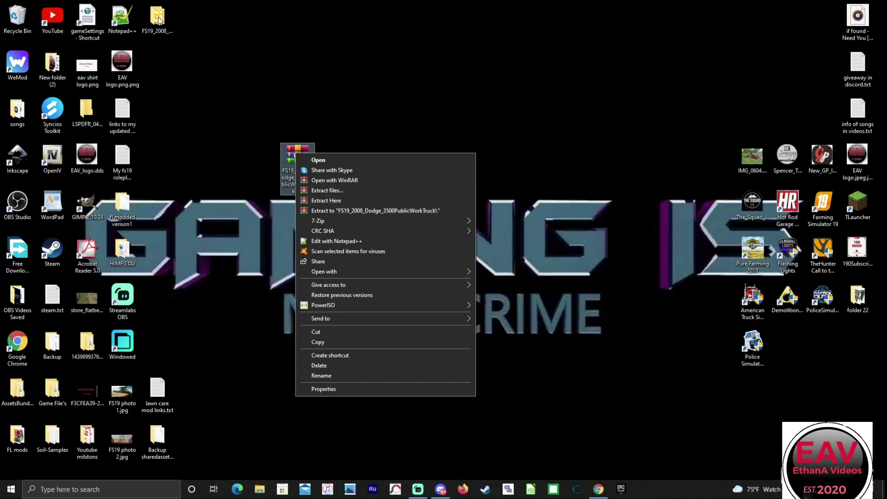
left_click(160, 19)
double_click(160, 20)
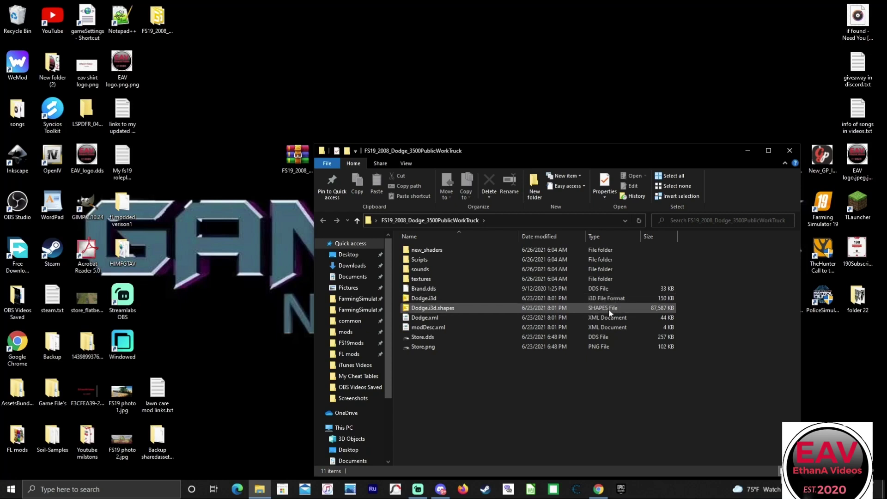
Copy EAV_logo.dds from the desktop into the mod's textures folder and refresh the folder
double_click(432, 279)
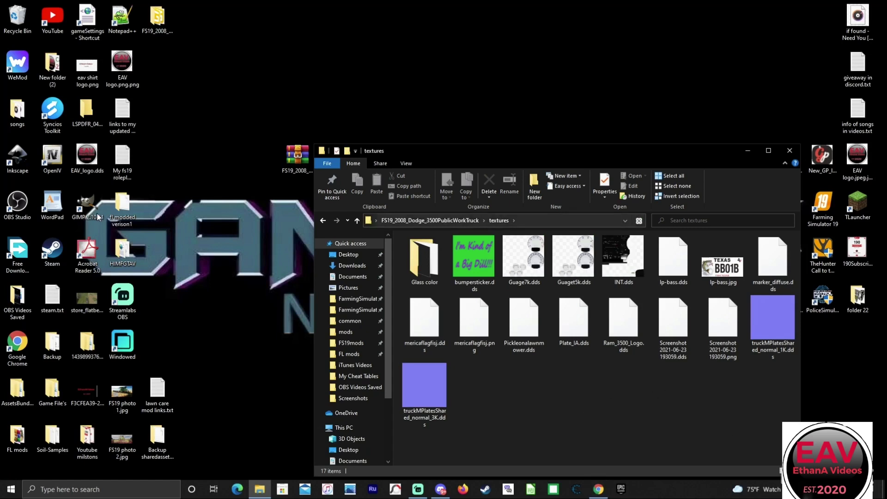
right_click(91, 158)
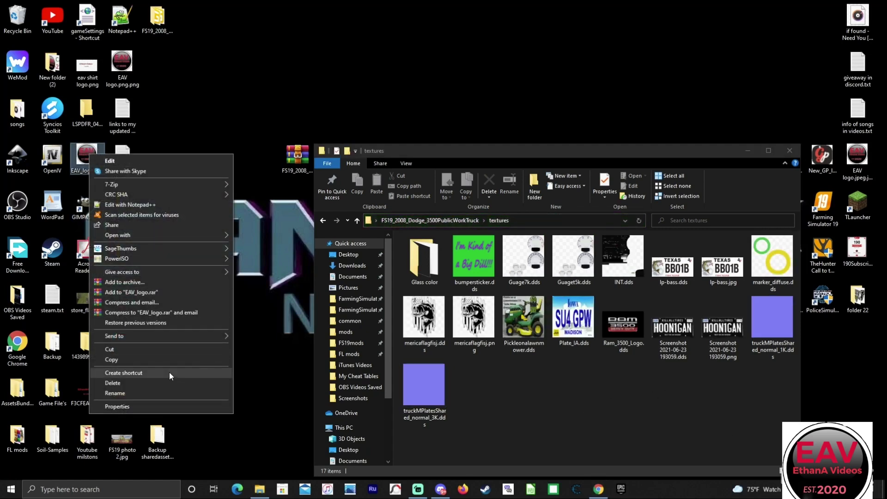
left_click(158, 360)
left_click(510, 393)
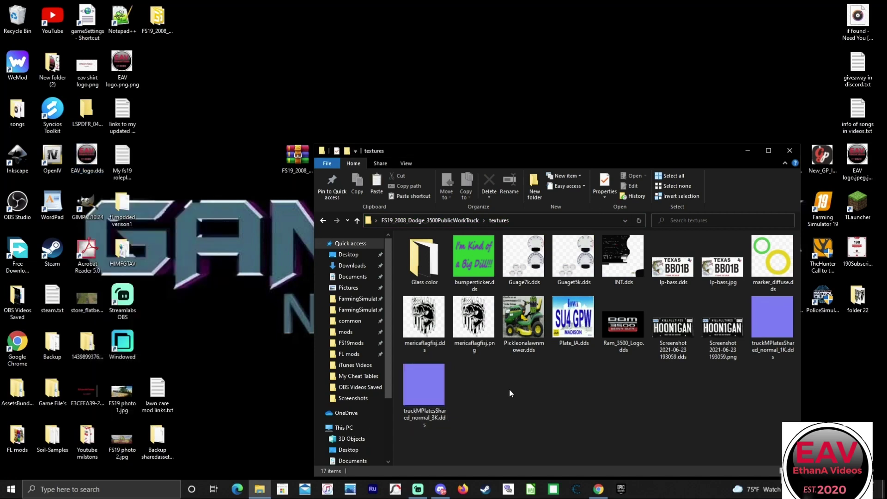
key("ctrl+v")
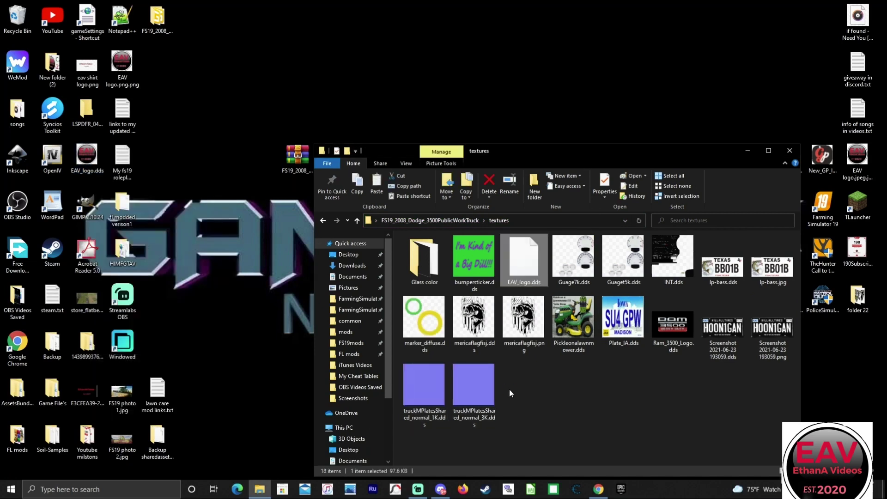
right_click(594, 408)
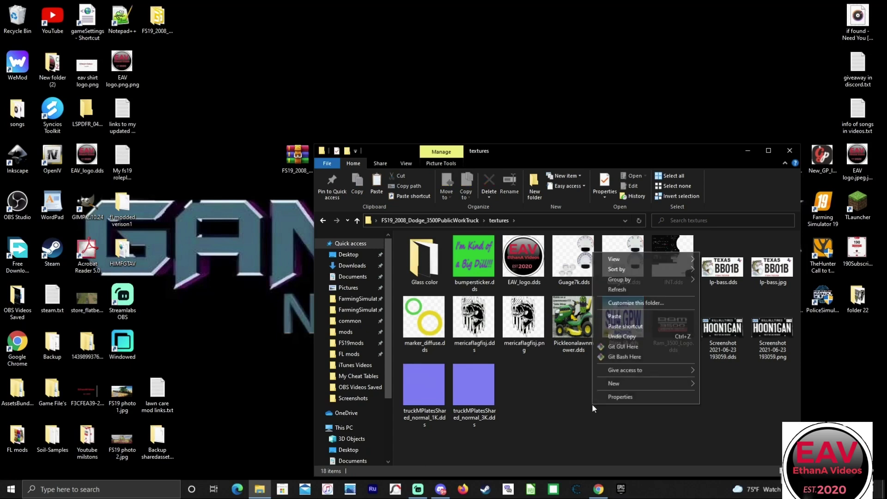
left_click(627, 289)
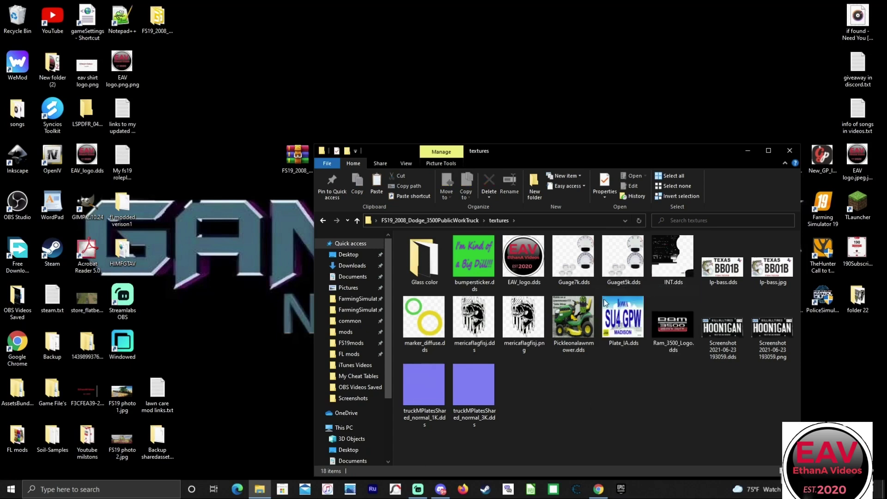
Return to the main mod folder and open Dodge.i3d in GIANTS Editor
left_click(430, 221)
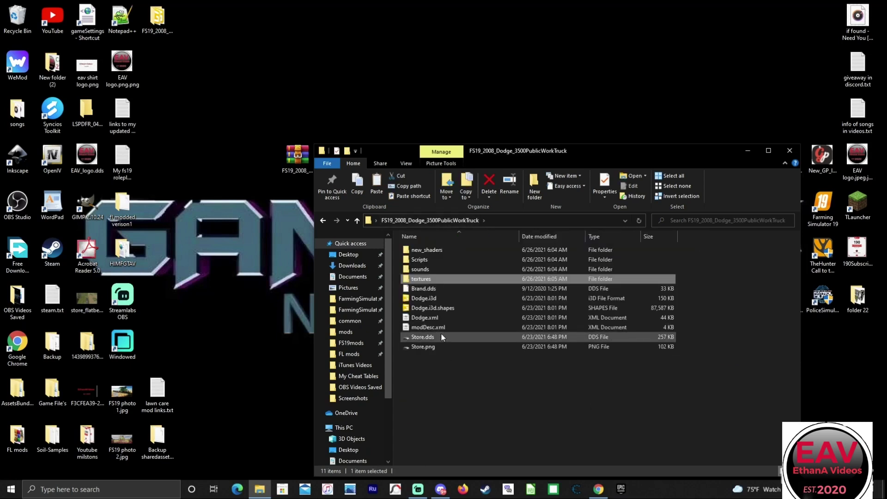
double_click(433, 299)
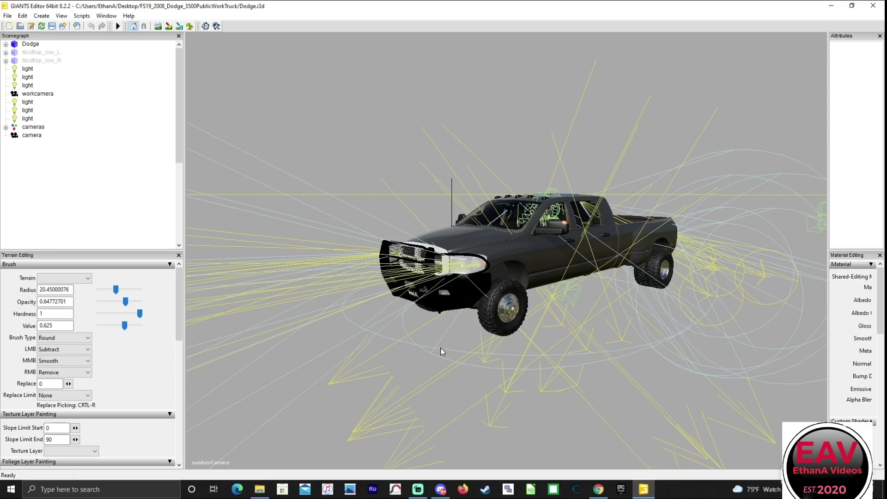
Look over the truck model from different distances and angles around its front
key("Right")
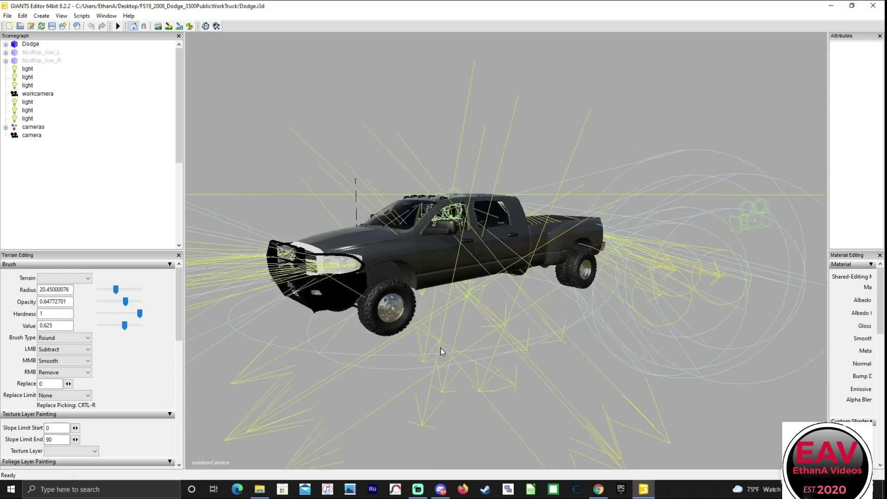
key("Left")
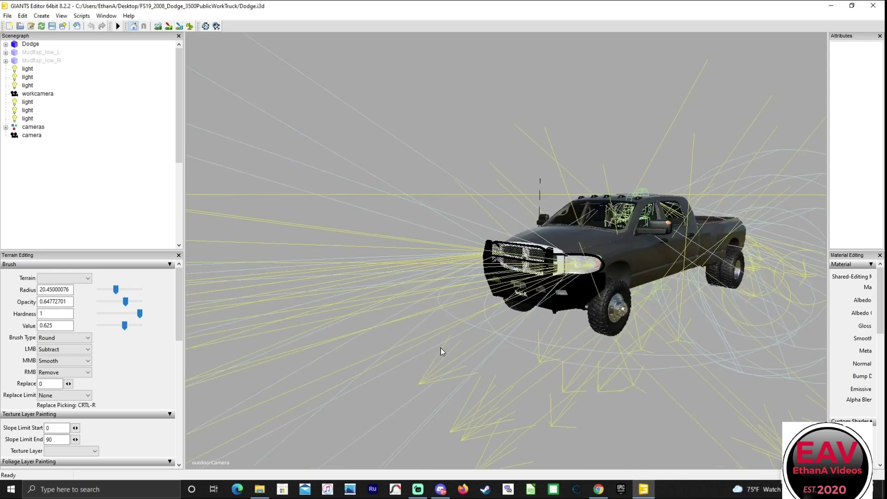
key("Down")
left_click_drag(440, 348, 456, 346, "alt")
key("Up")
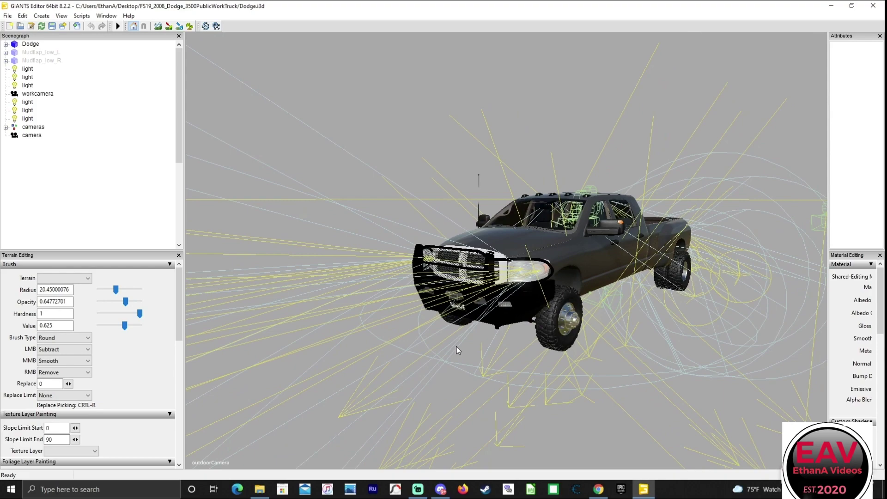
key("Down")
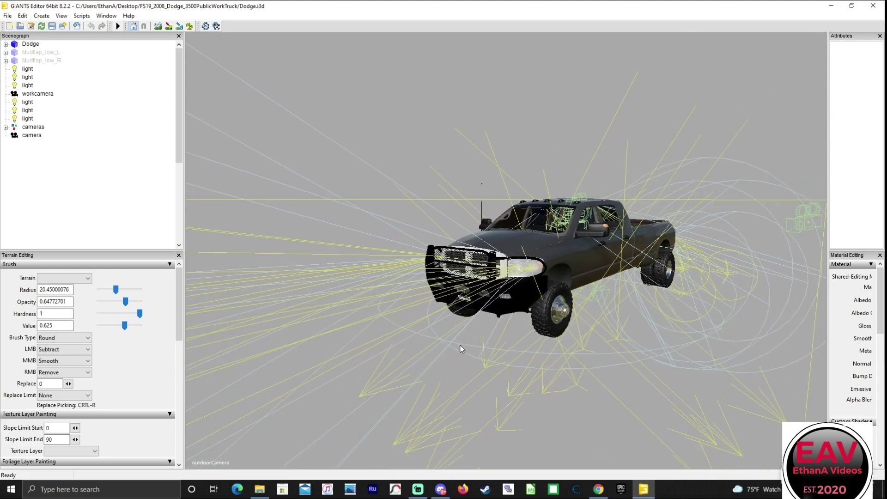
key("Up")
key("Down")
left_click_drag(461, 364, 482, 370, "alt")
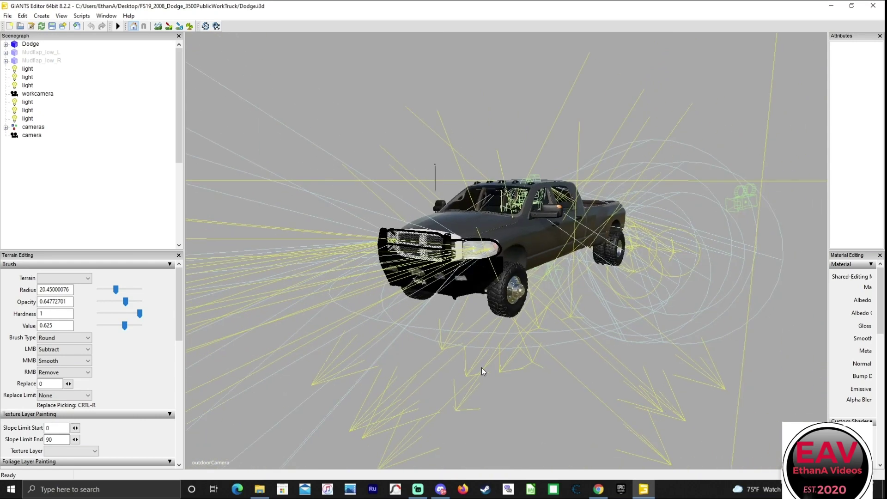
Create a plane primitive in the truck scene and select it in the scenegraph
left_click(500, 295)
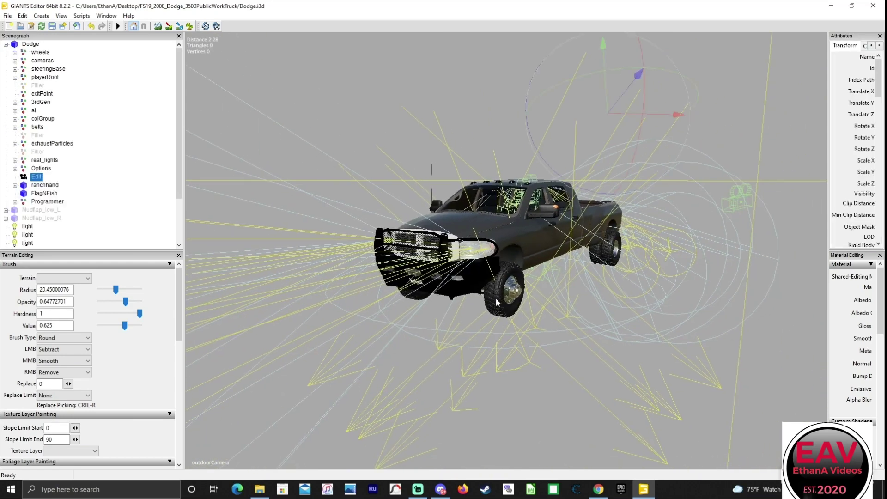
left_click_drag(603, 313, 478, 296, "alt")
scroll(479, 296, "up", 4)
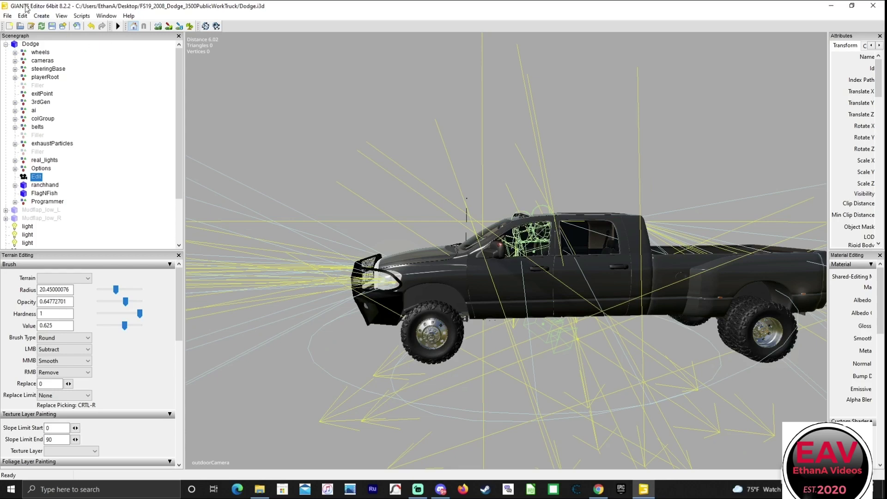
left_click(42, 16)
mouse_move(92, 88)
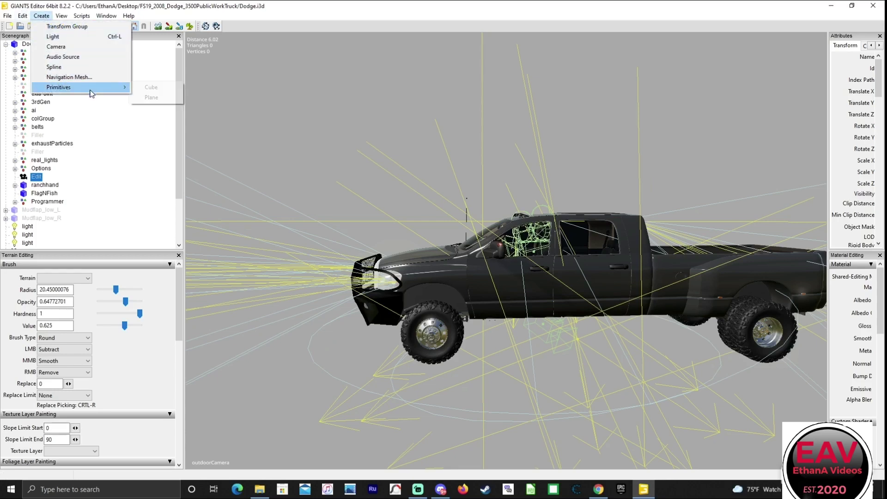
left_click(151, 98)
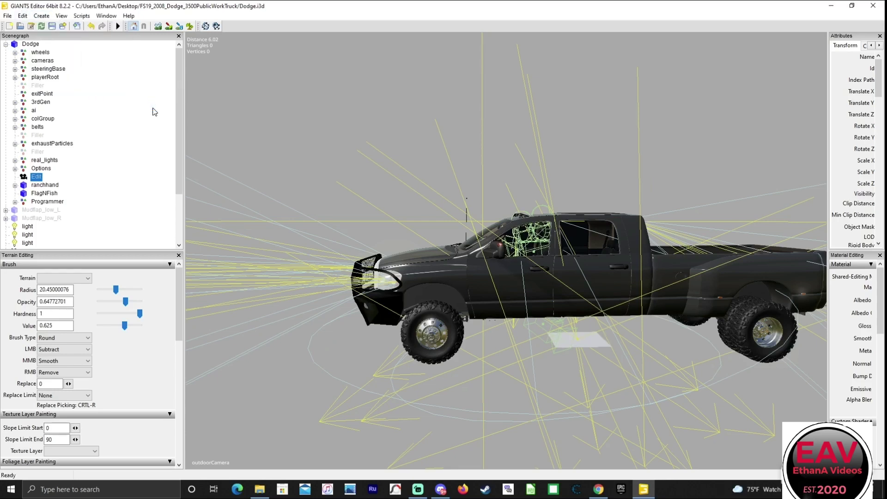
scroll(14, 224, "down", 3)
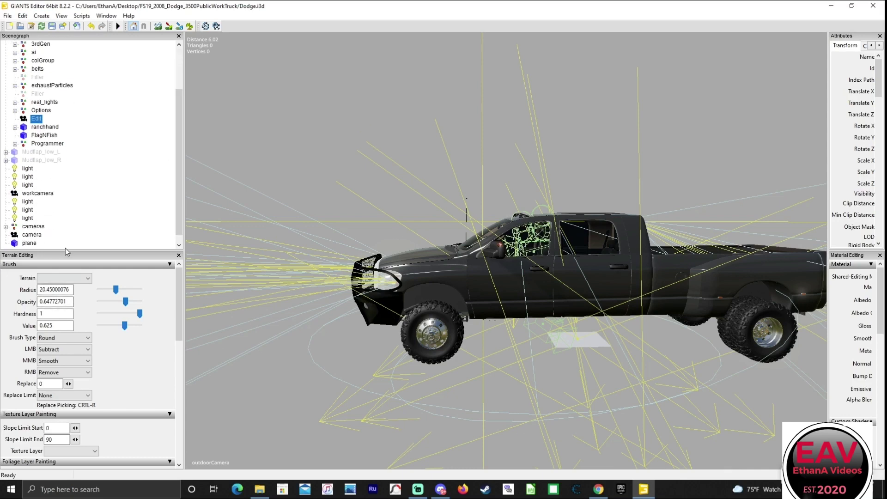
left_click(28, 235)
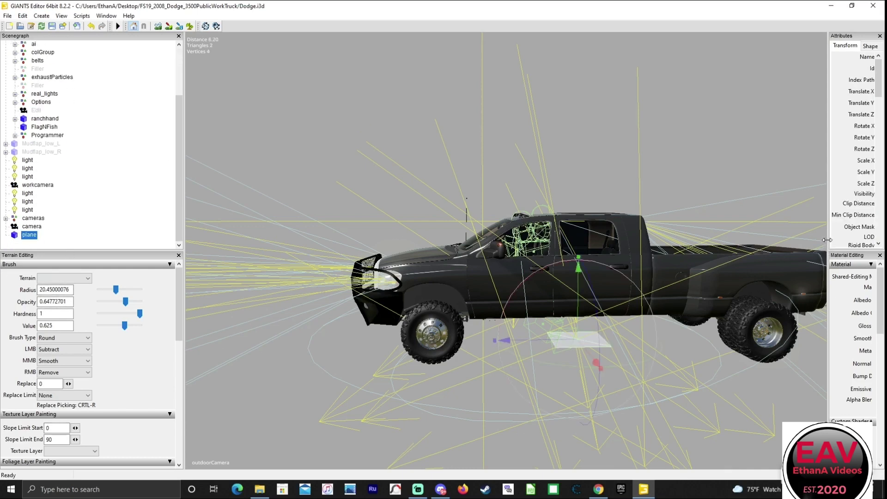
Widen the plane's attributes and material settings area, and make sure Material Editing is shown
left_click_drag(725, 250, 719, 255)
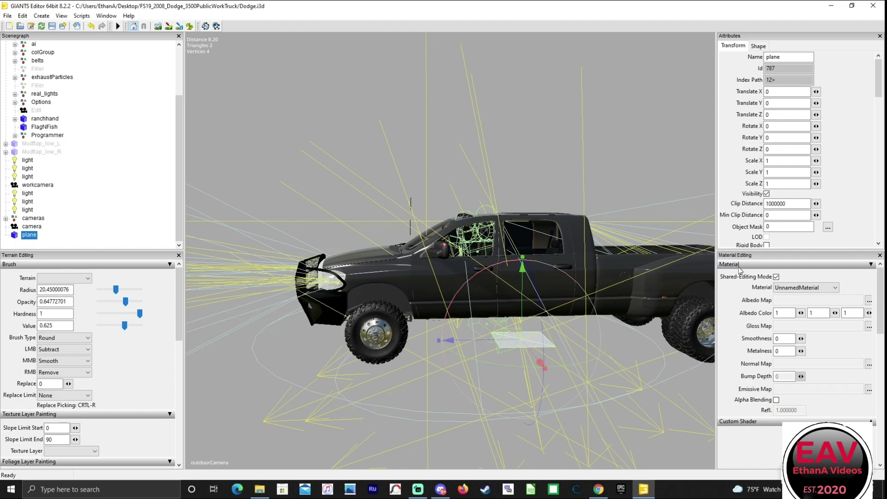
left_click(113, 18)
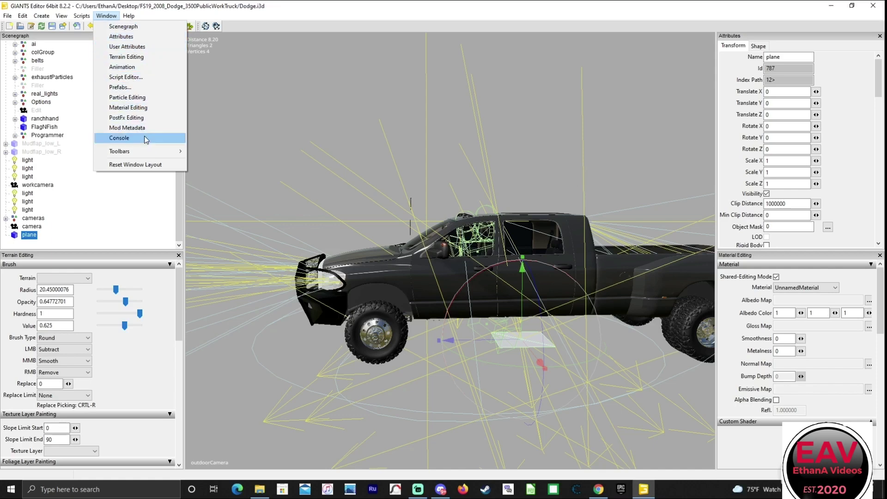
left_click(137, 110)
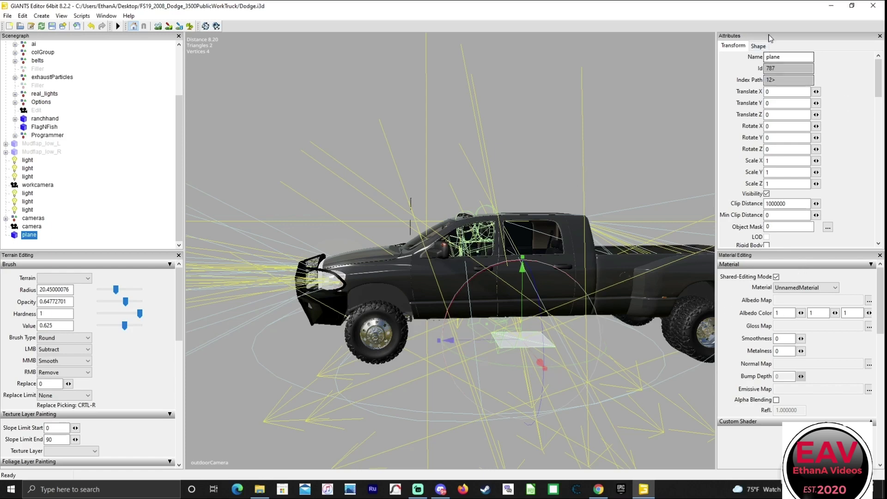
Rename the new plane as Ldoorlogo
double_click(788, 56)
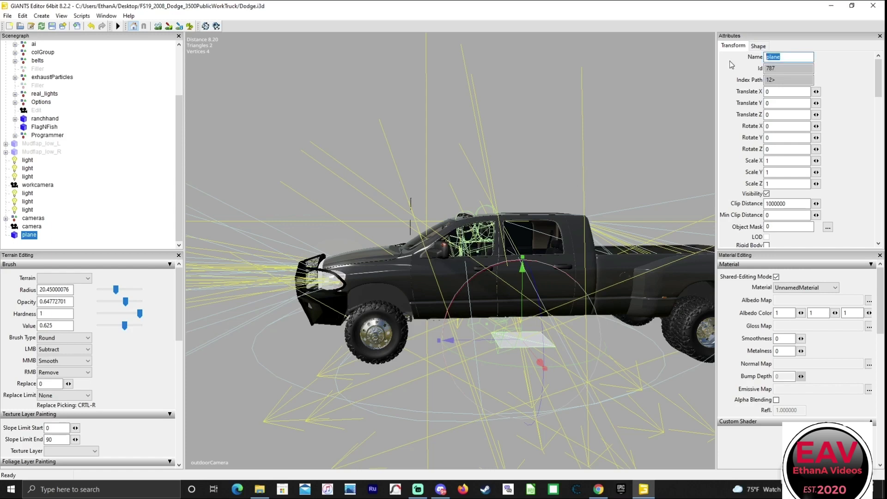
key("BackSpace")
type("ef")
key("BackSpace")
key("BackSpace")
key("BackSpace")
type("L")
type("door")
type("logl")
scroll(806, 322, "down", 1)
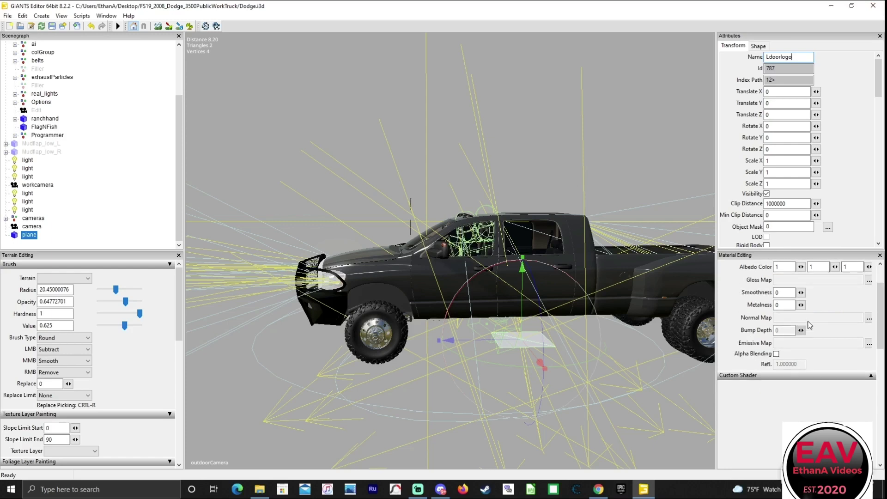
scroll(834, 306, "up", 1)
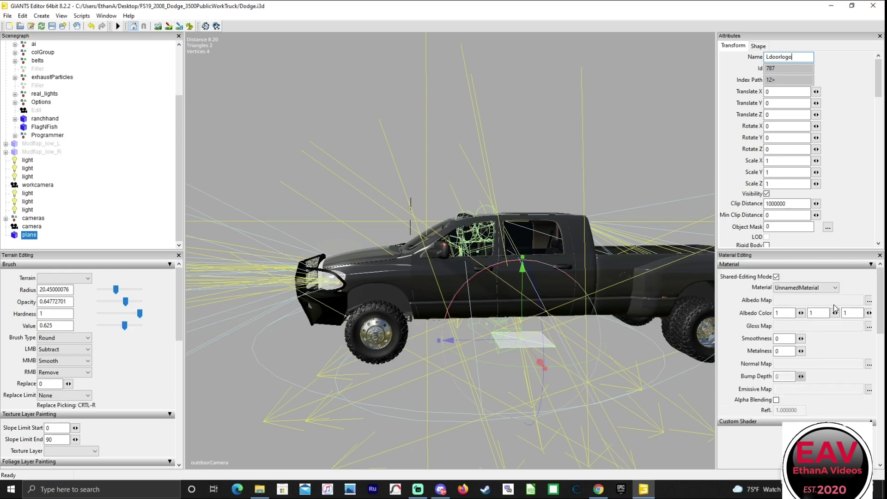
Assign the round EAV logo image from the mod's textures folder as the Ldoorlogo plane's albedo map
left_click(869, 301)
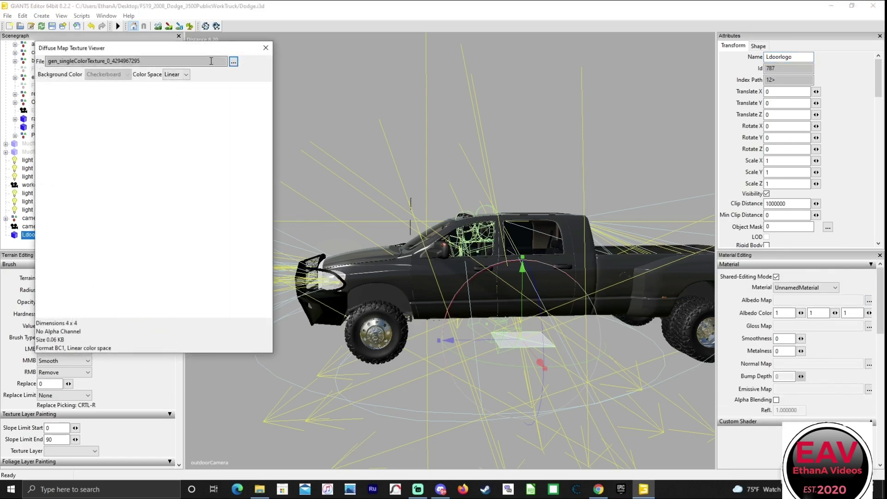
left_click(236, 63)
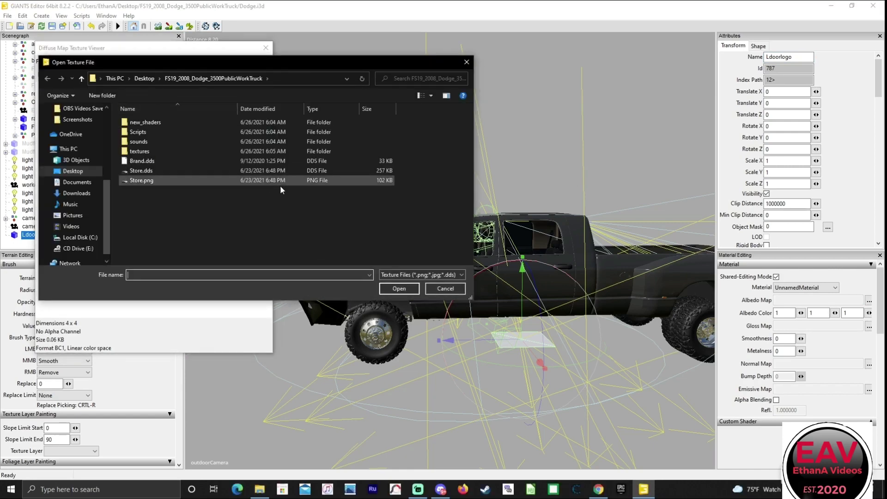
double_click(143, 151)
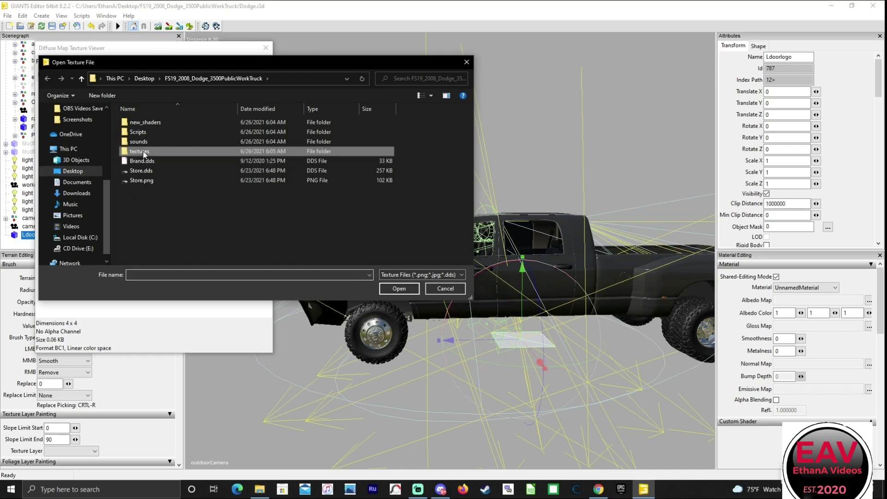
double_click(236, 132)
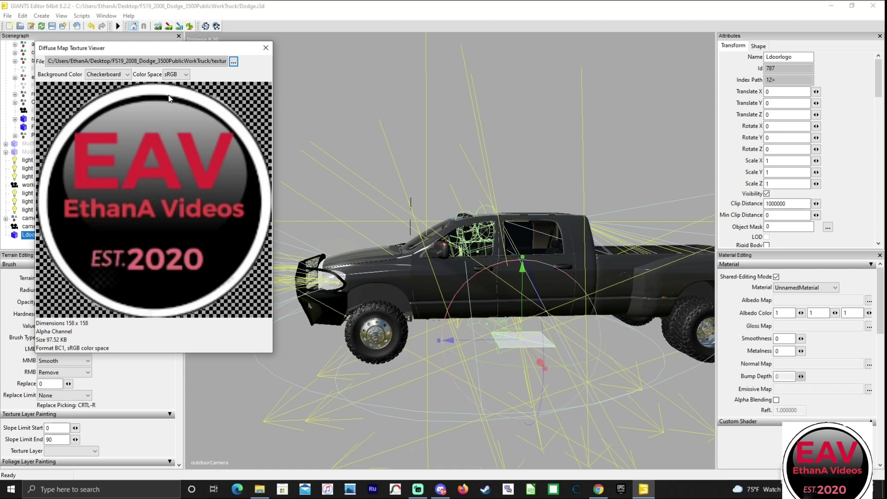
left_click(266, 48)
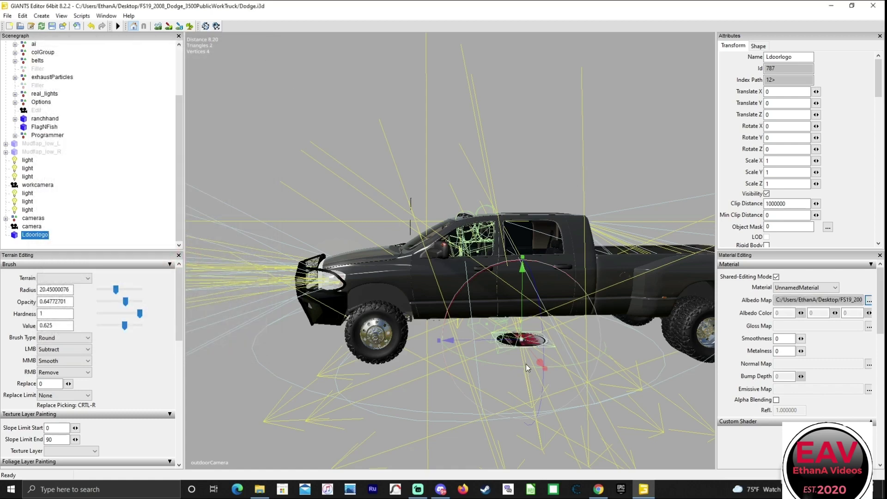
Move the logo plane out beside the truck to about X 2.64, Z 2.02, and rotate it upright with its lettering level
left_click_drag(536, 359, 583, 458)
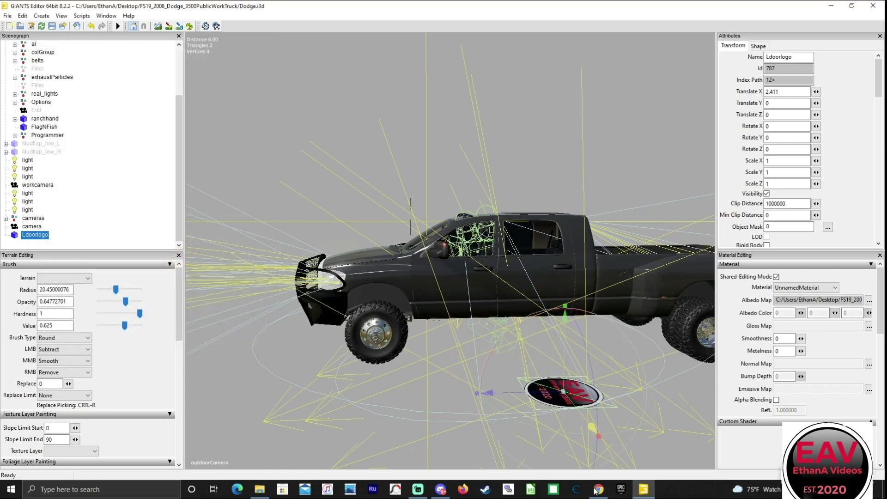
left_click_drag(495, 393, 355, 415)
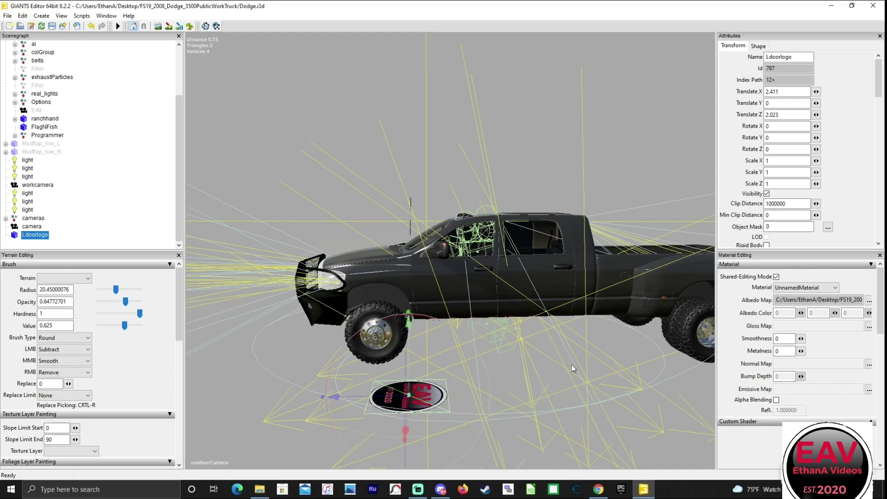
left_click_drag(573, 365, 487, 387, "alt")
scroll(503, 377, "up", 3)
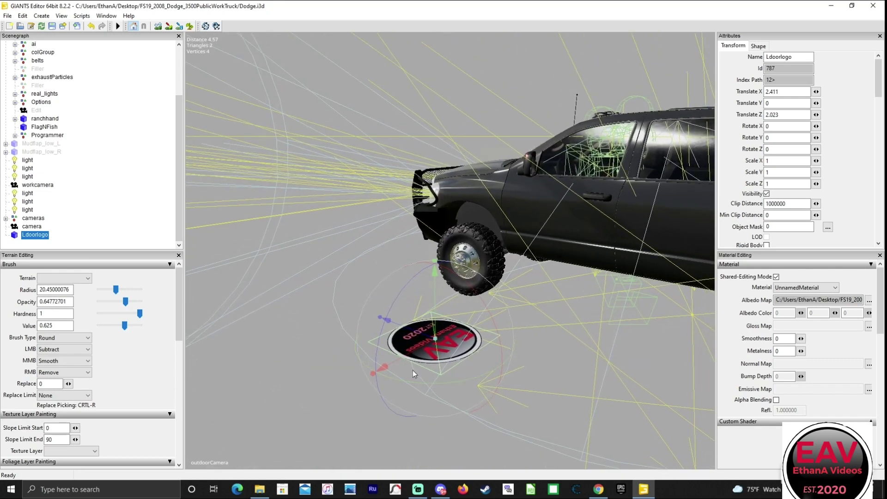
left_click_drag(393, 360, 376, 370)
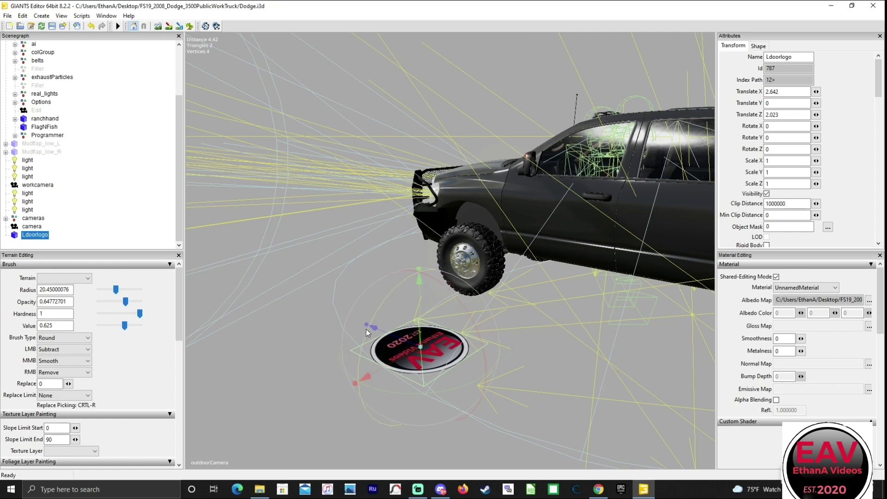
left_click_drag(366, 332, 387, 432)
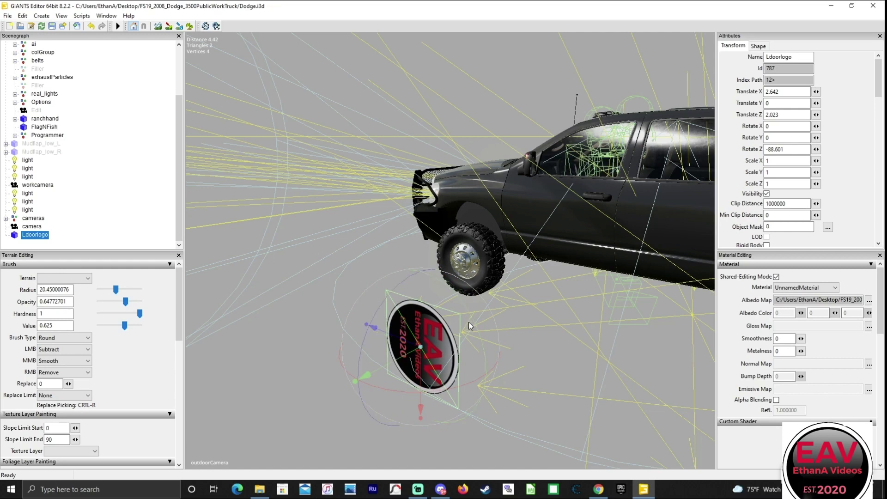
left_click_drag(475, 325, 373, 241)
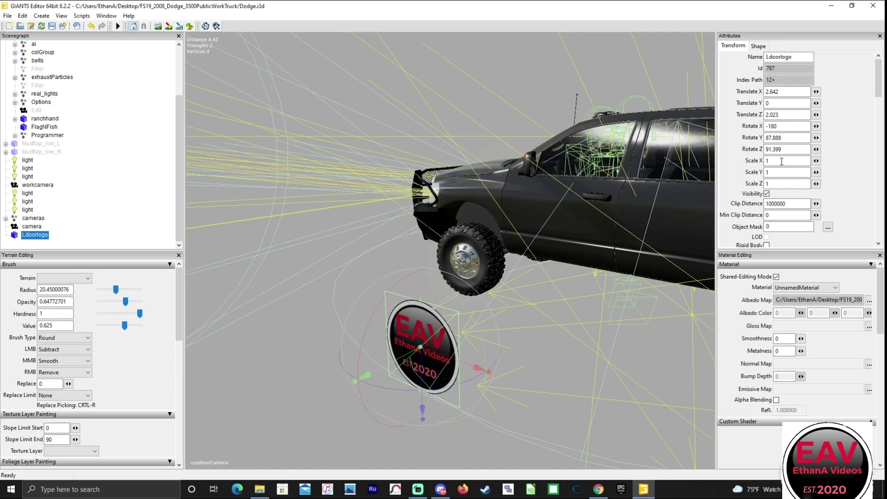
Set the logo plane's Scale X and Scale Z to 0.8
key("BackSpace")
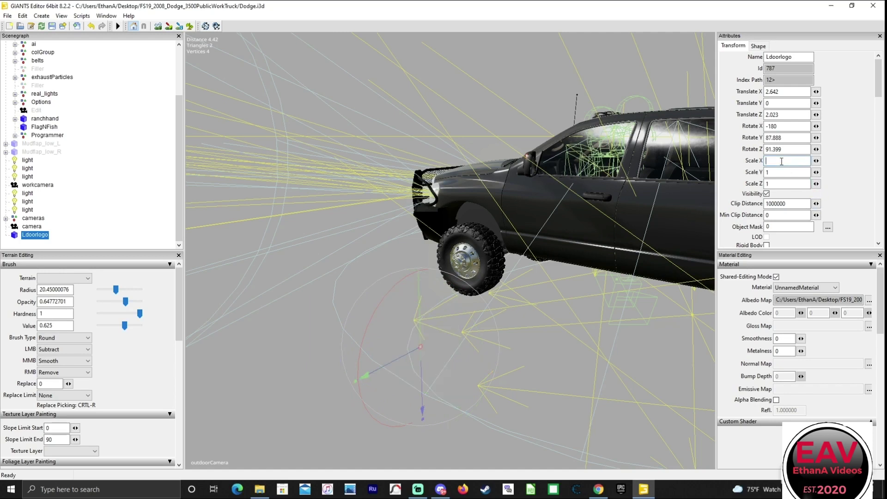
type(".89")
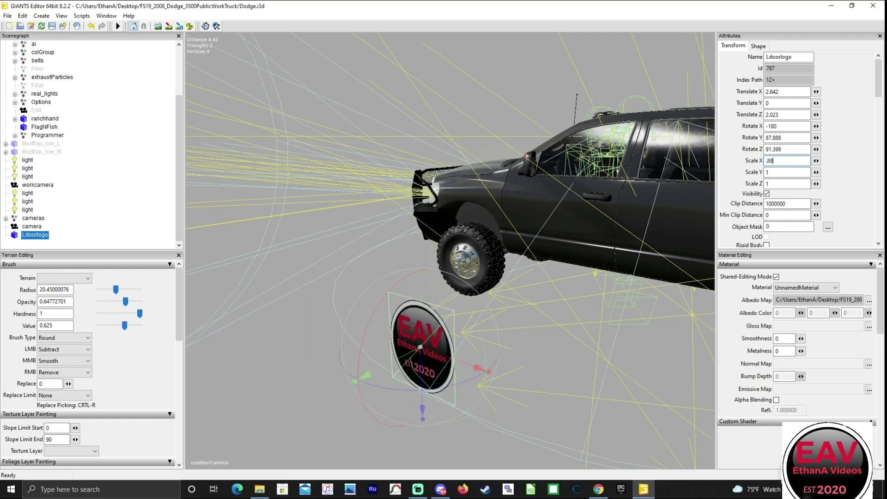
left_click(771, 185)
key("BackSpace")
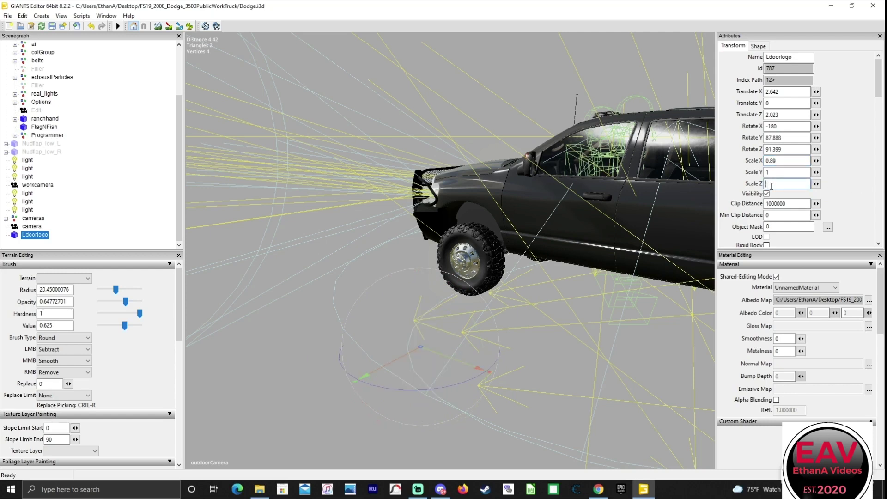
type(".89")
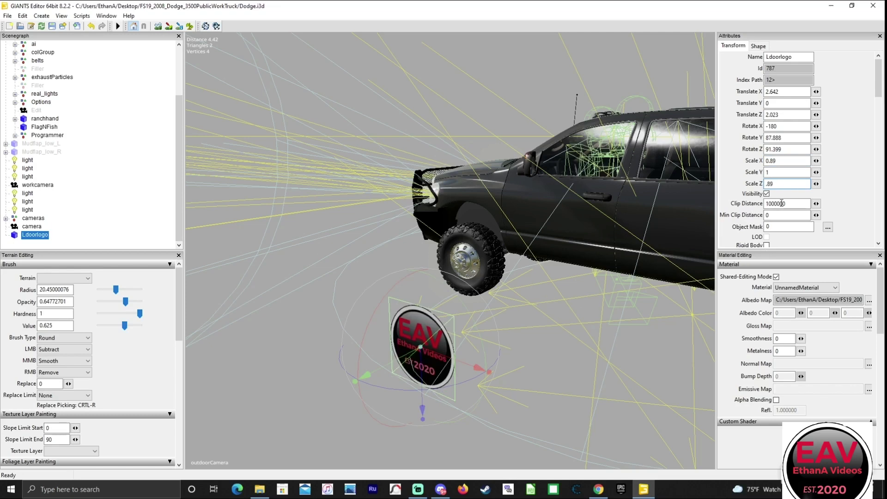
key("BackSpace")
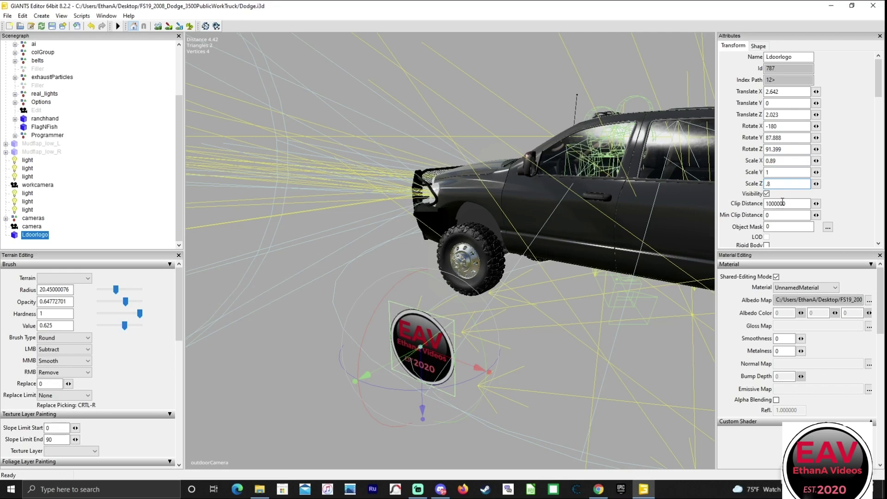
left_click(784, 160)
key("BackSpace")
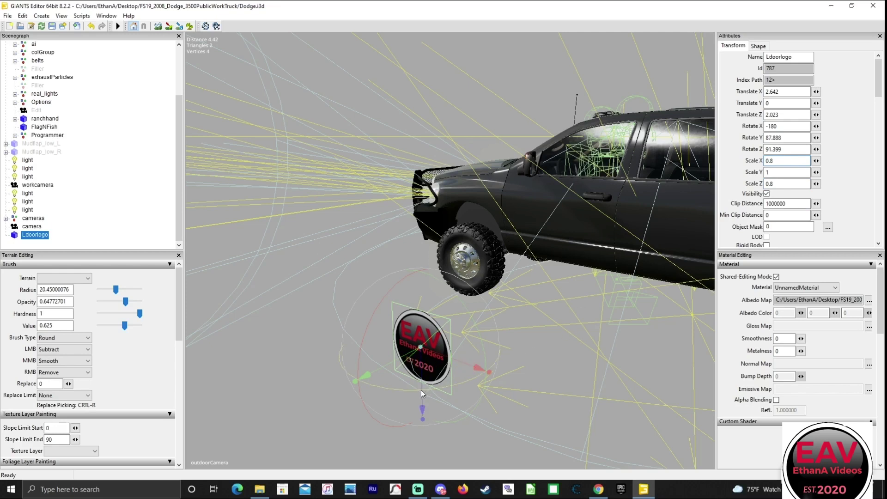
Move the logo plane up and back to the front door, at about X 1.29, Y 0.89, Z 1.41
left_click_drag(423, 385, 465, 334)
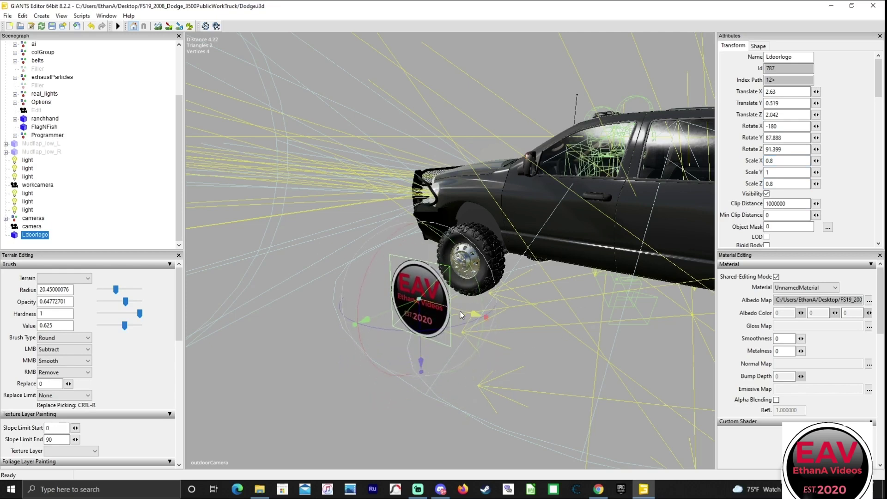
left_click_drag(370, 318, 583, 288)
left_click_drag(539, 321, 531, 295)
Raise the logo to about Y 0.96 and tilt it to a Rotate X of about -172.87 to follow the door's slope
left_click_drag(473, 450, 476, 431, "alt")
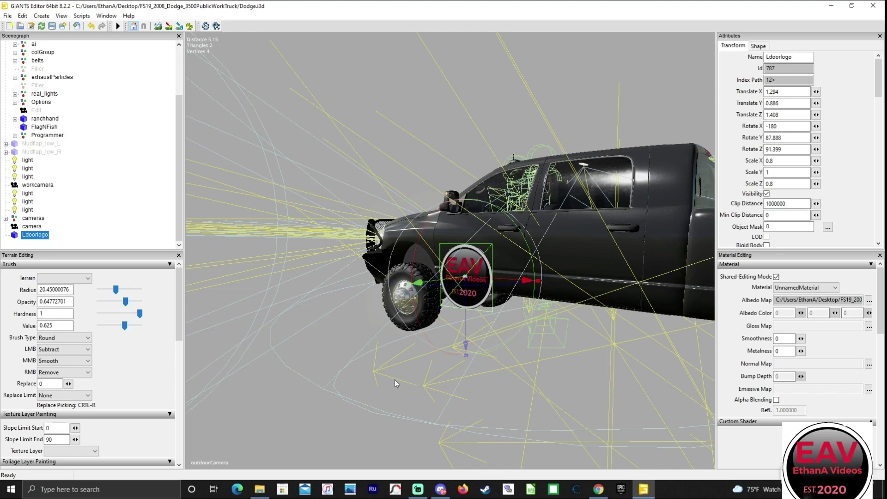
left_click_drag(394, 380, 537, 370, "alt")
scroll(581, 377, "up", 6)
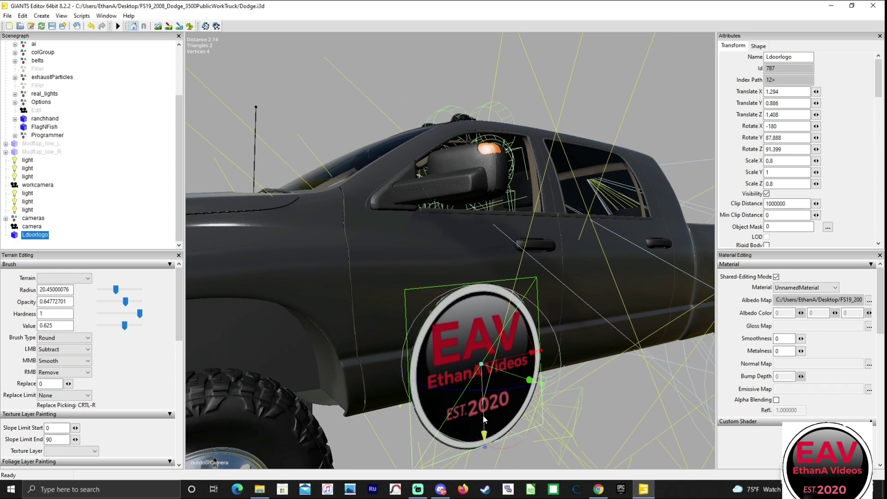
left_click_drag(484, 415, 483, 399)
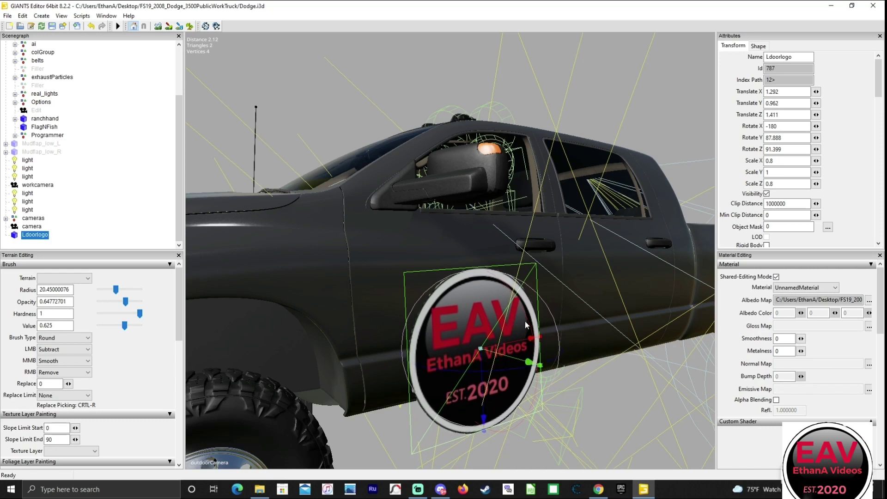
left_click_drag(528, 325, 523, 331)
Push the logo plane inward against the front door, to a Translate X of about 1.12
left_click_drag(703, 368, 483, 383, "alt")
scroll(483, 362, "up", 5)
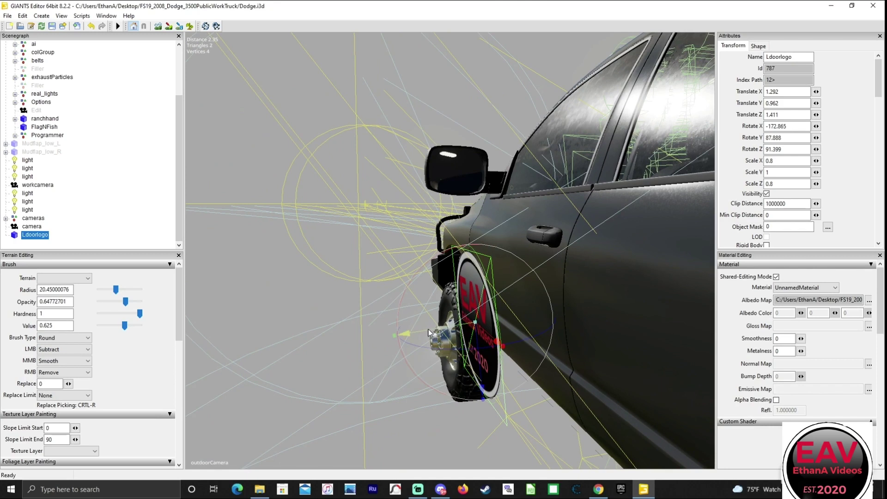
left_click_drag(434, 336, 458, 329)
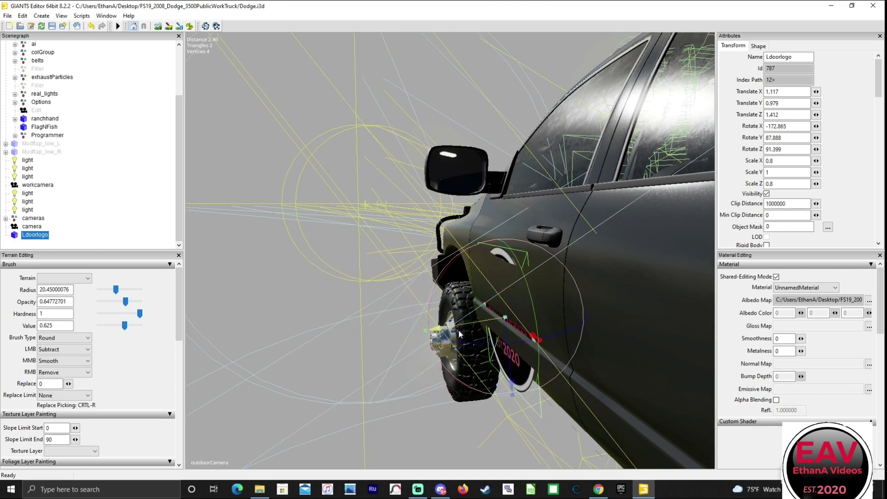
Reduce the height of the door logo by setting its Scale Z to 0.4
scroll(413, 387, "down", 1)
scroll(412, 387, "down", 5)
middle_click_drag(412, 387, 525, 390)
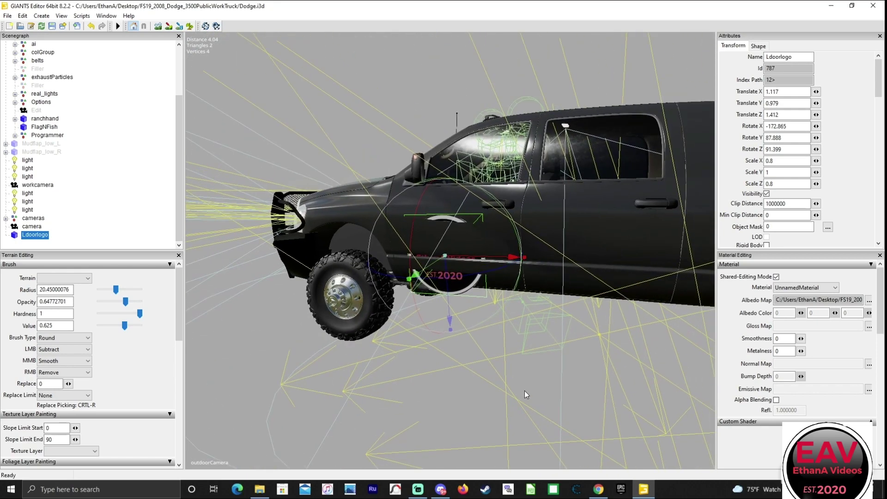
left_click(782, 184)
key("BackSpace")
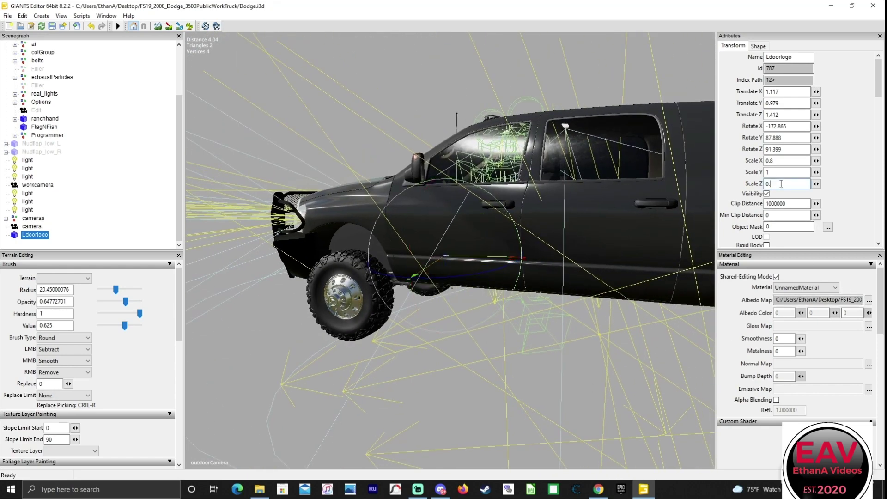
type("7")
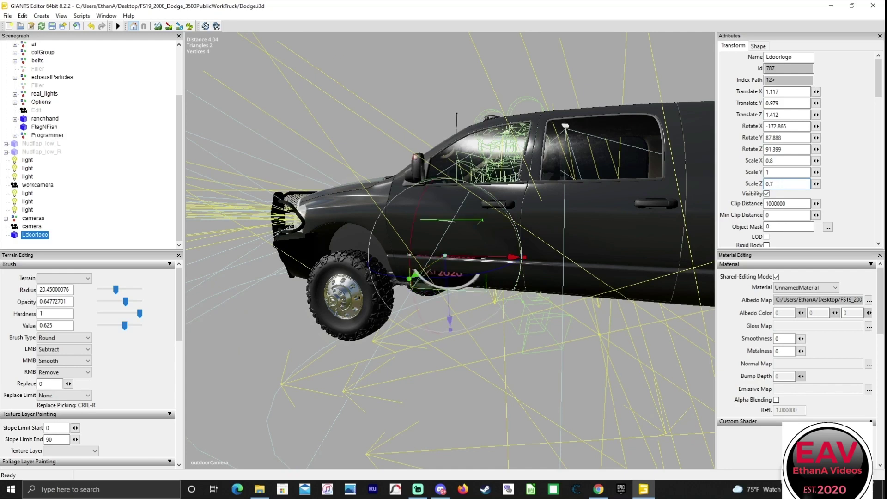
key("BackSpace")
type("6")
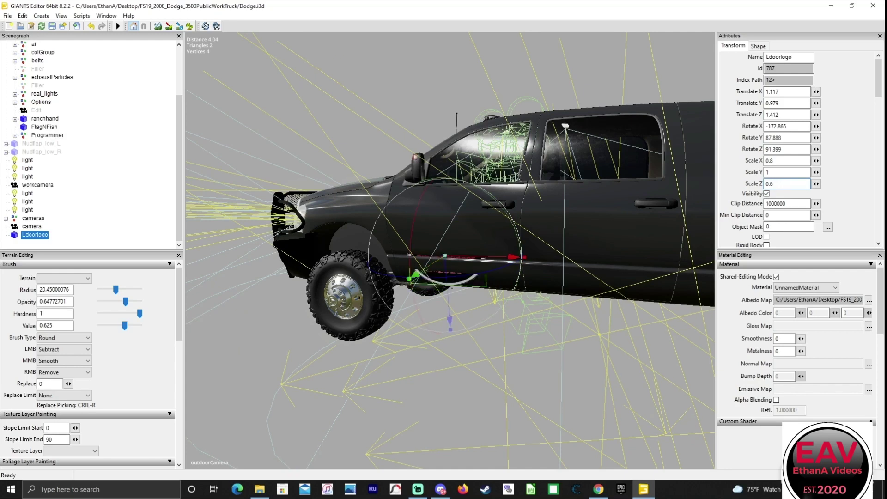
key("BackSpace")
type("4")
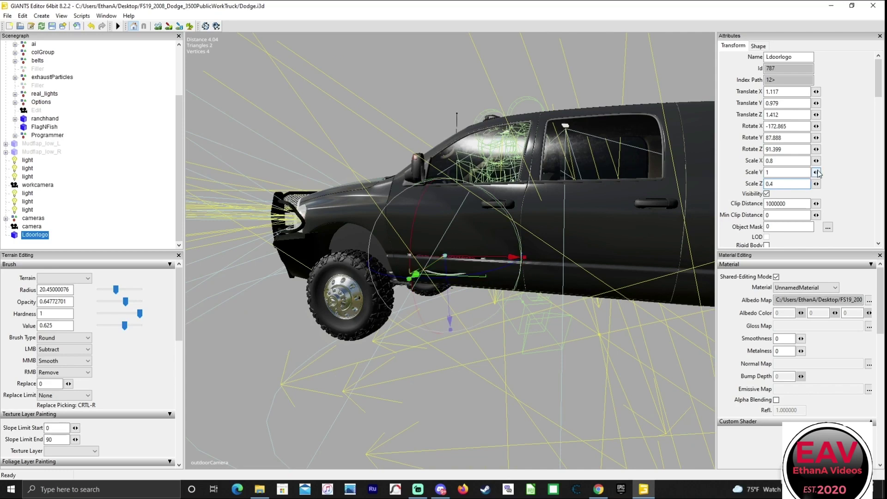
Try narrower widths for the door logo and settle on a Scale X of 0.7
left_click(785, 161)
key("BackSpace")
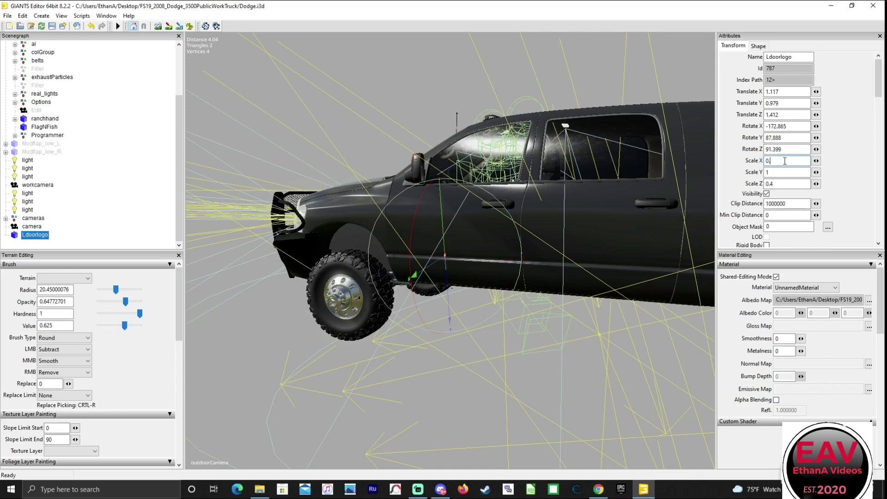
type("4")
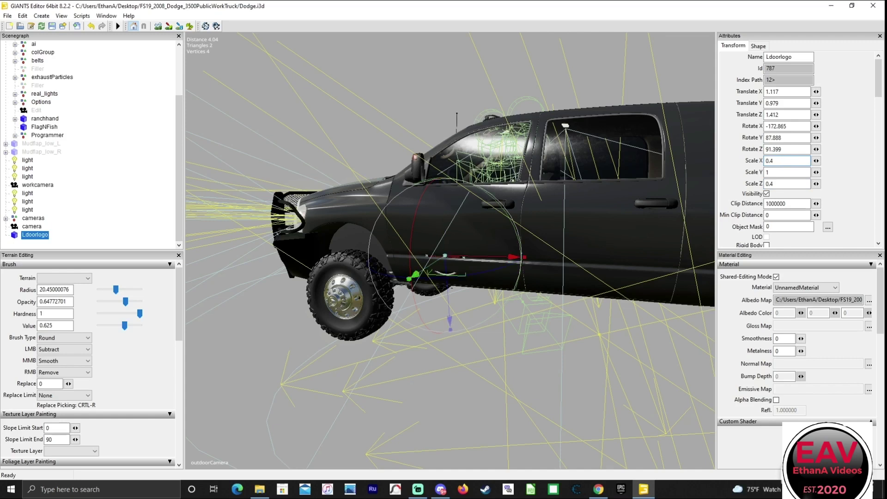
key("BackSpace")
type("5")
key("BackSpace")
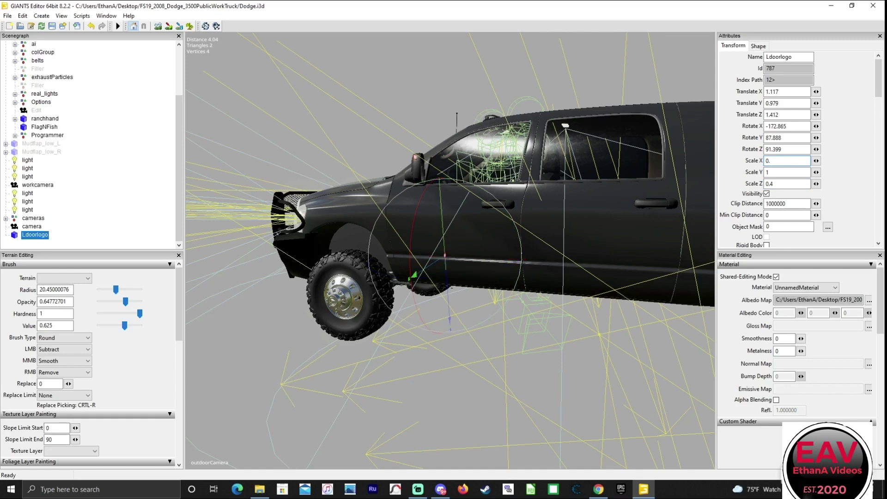
type("7")
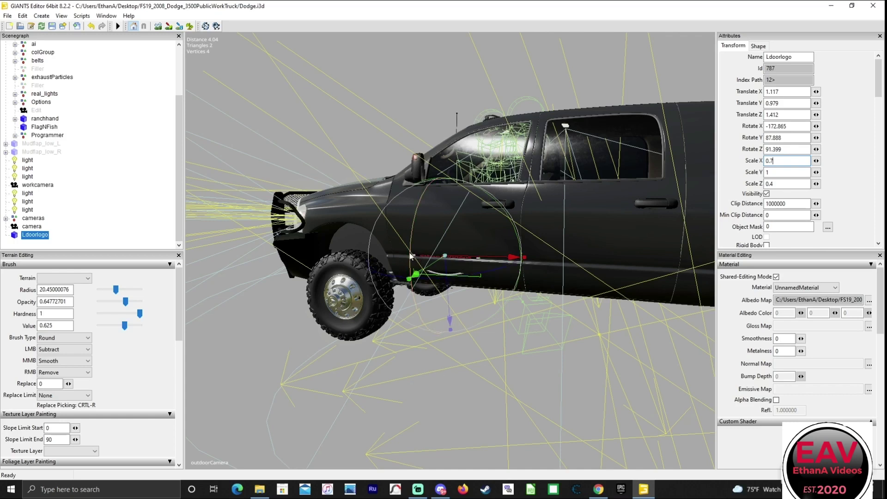
Tilt the logo to a Rotate X of about -169.57 and raise it on the door to about Y 1.03
left_click_drag(410, 254, 419, 279)
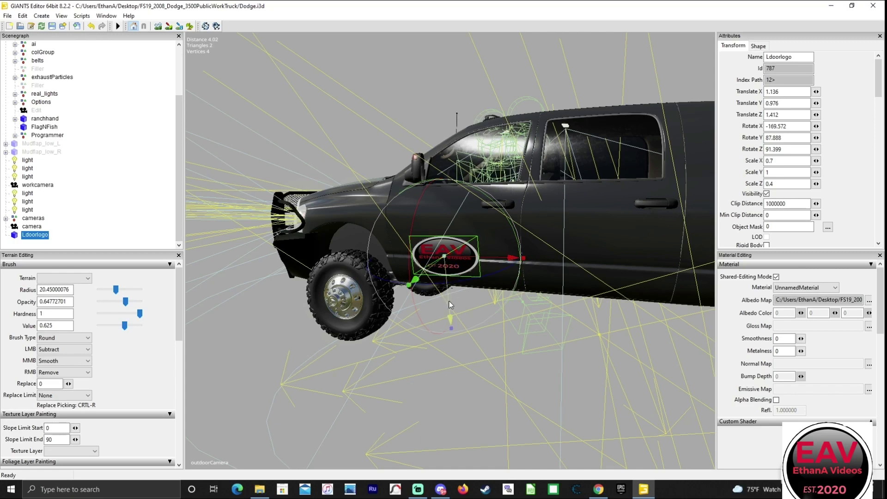
left_click_drag(448, 301, 448, 296)
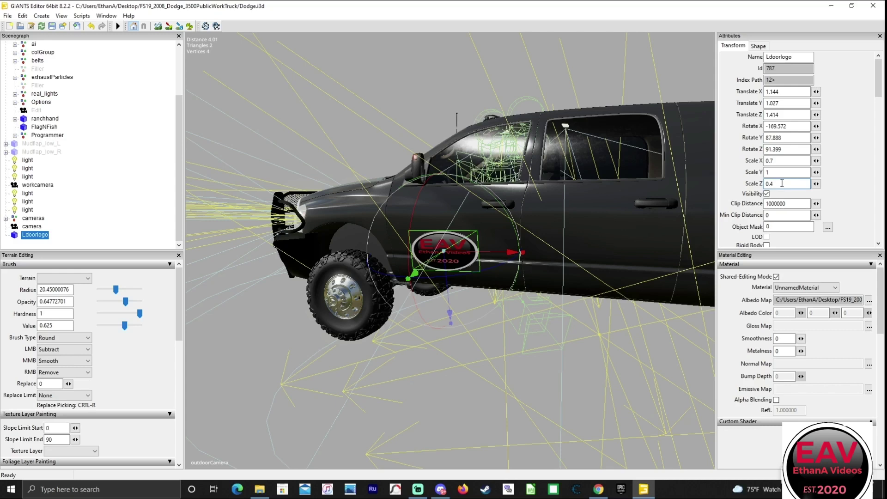
Make the door logo slightly taller by setting its Scale Z to 0.49
type("9")
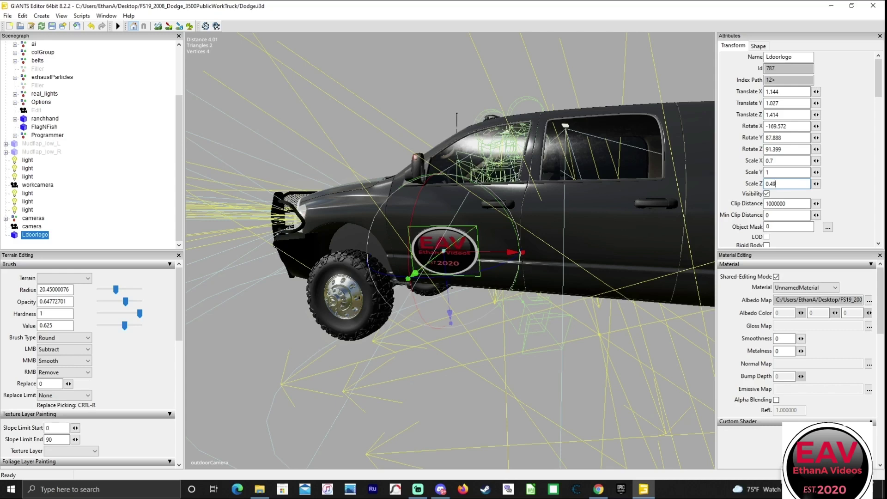
Make the door logo taller by setting its Scale Z to 0.599
type("9")
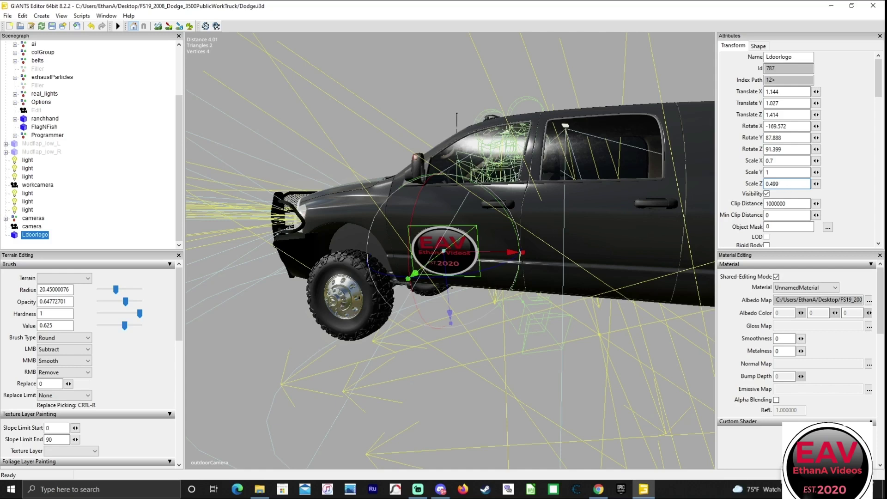
key("BackSpace")
key("BackSpace")
key("BackSpace")
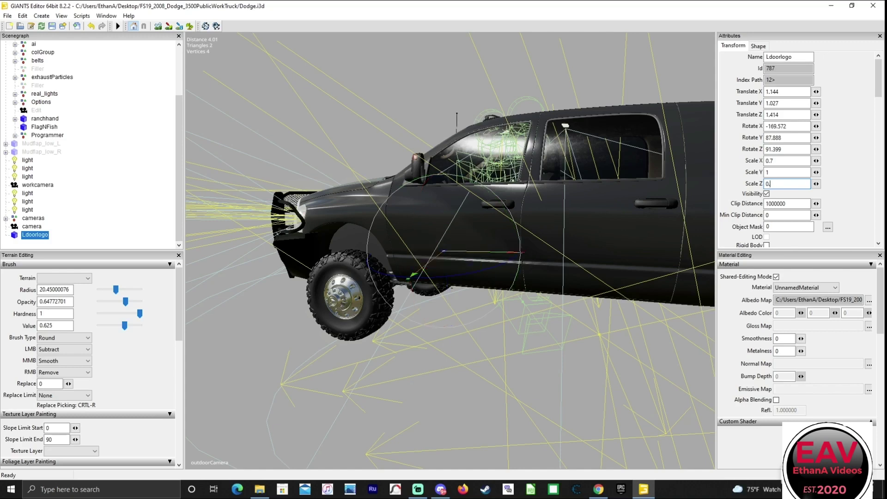
type("59")
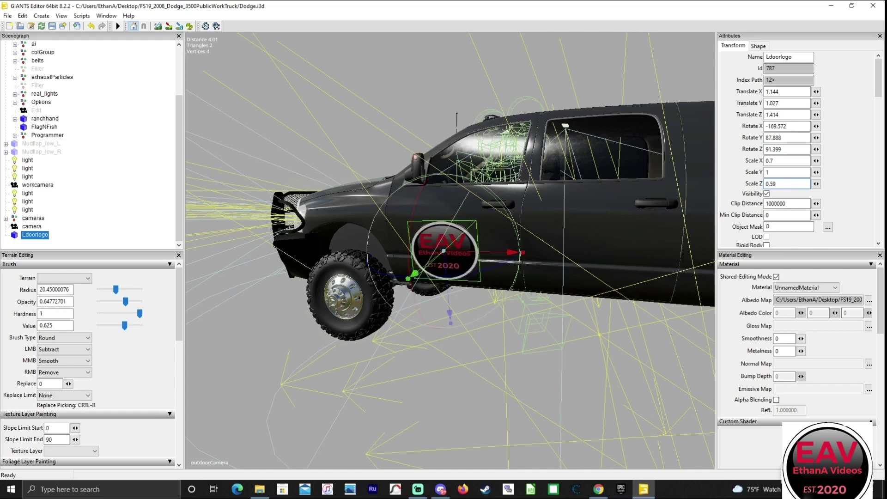
type("9")
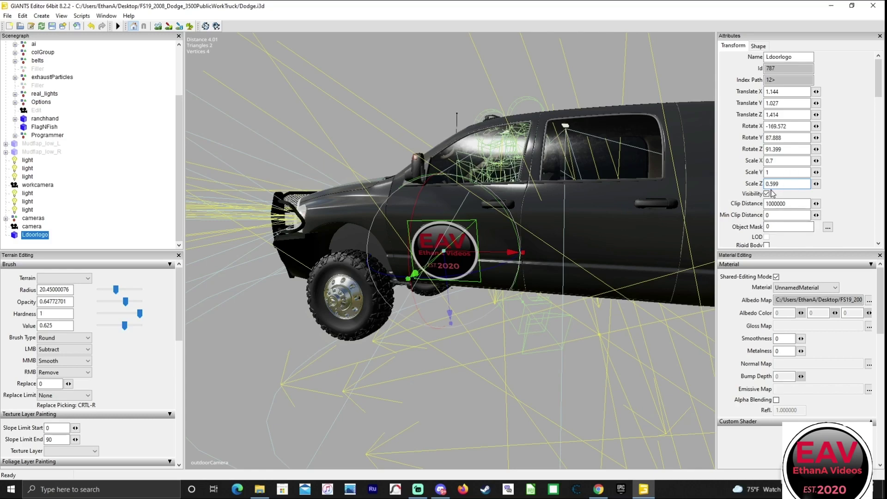
Raise the logo along the door to about Y 1.10 and tilt it to a Rotate X of about -172.99
middle_click_drag(520, 345, 438, 357)
left_click_drag(436, 354, 407, 354, "alt")
scroll(456, 356, "up", 6)
scroll(447, 356, "down", 8)
scroll(405, 351, "up", 5)
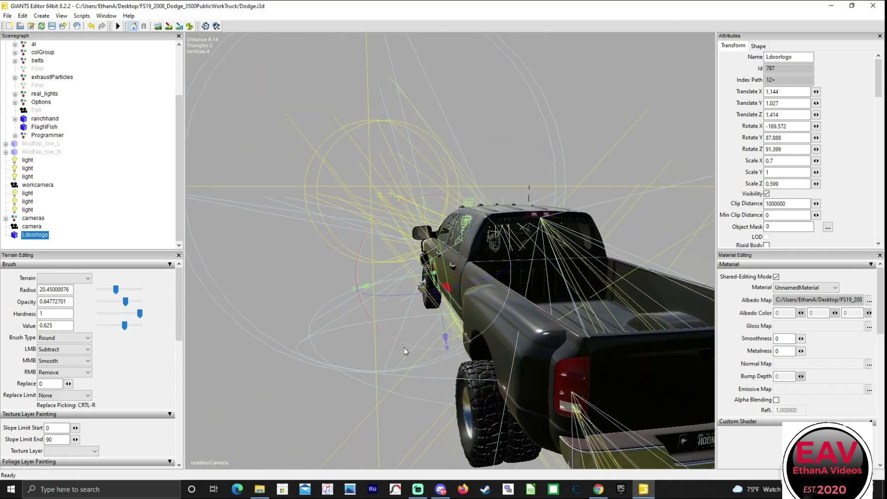
scroll(402, 358, "up", 6)
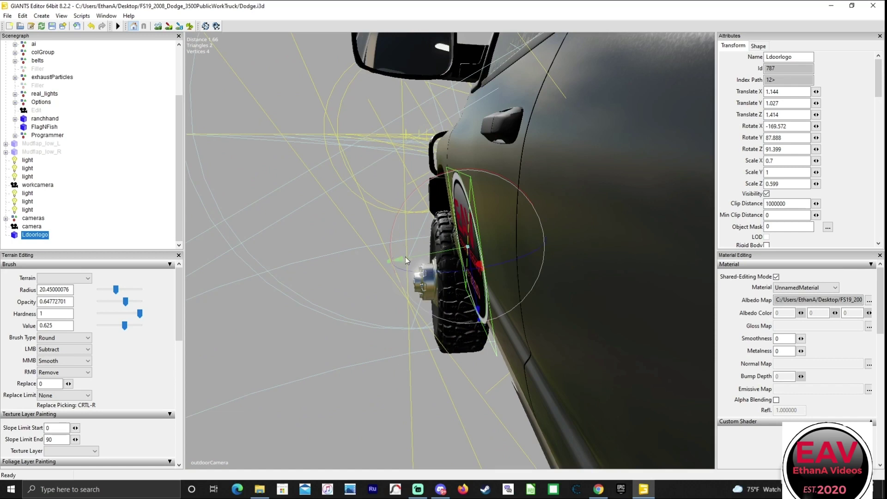
left_click_drag(400, 258, 401, 260)
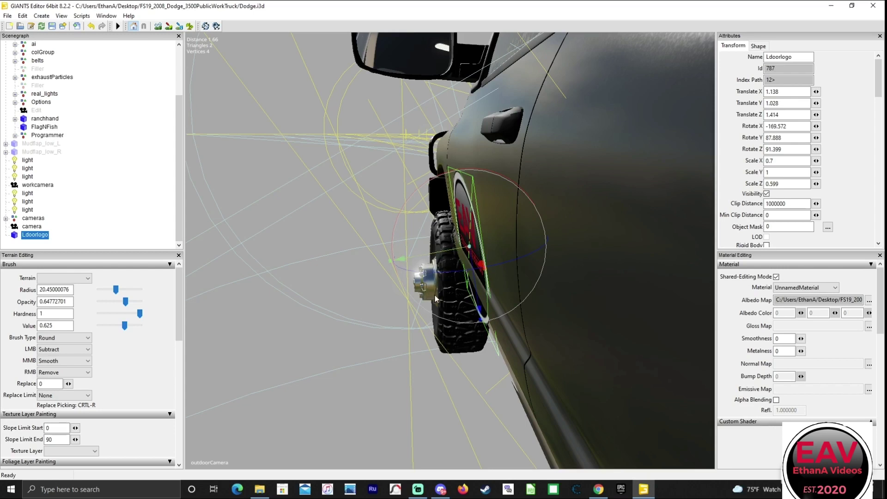
left_click_drag(477, 304, 475, 295)
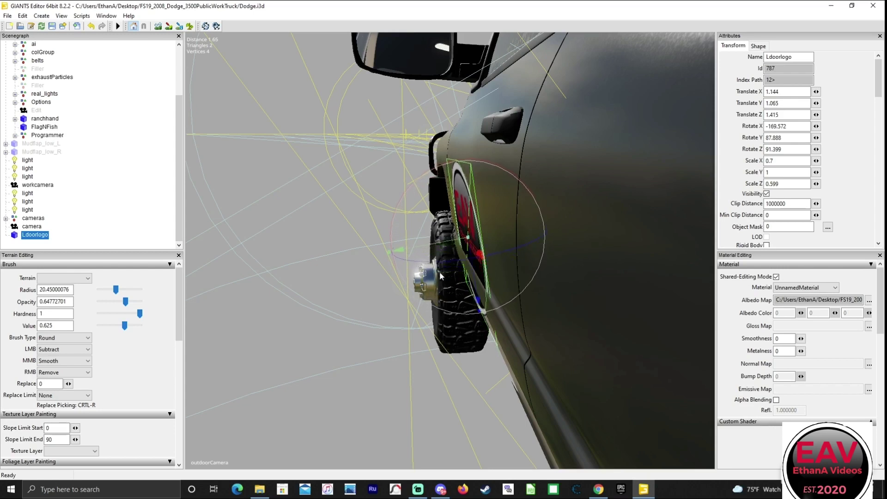
left_click_drag(393, 241, 389, 235)
left_click_drag(472, 293, 468, 287)
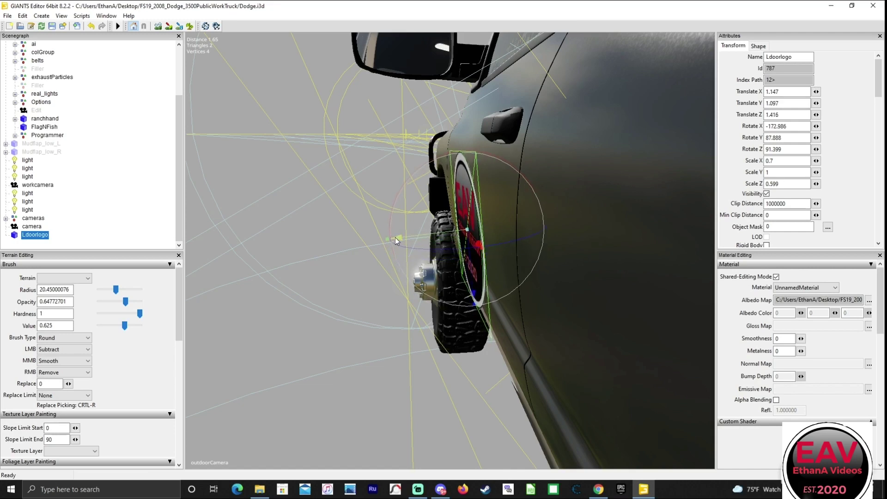
Bring the logo closer to the door at about X 1.141 and adjust its Rotate X to about -172.76
left_click_drag(396, 237, 398, 237)
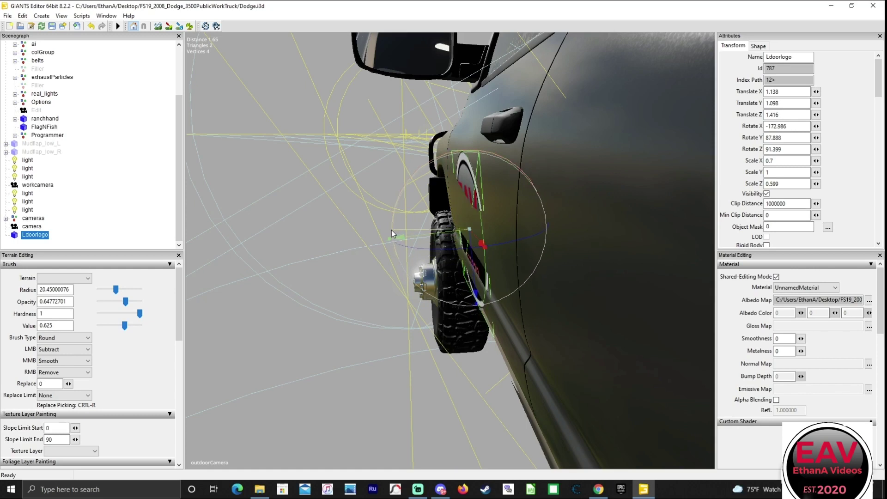
left_click_drag(392, 231, 391, 228)
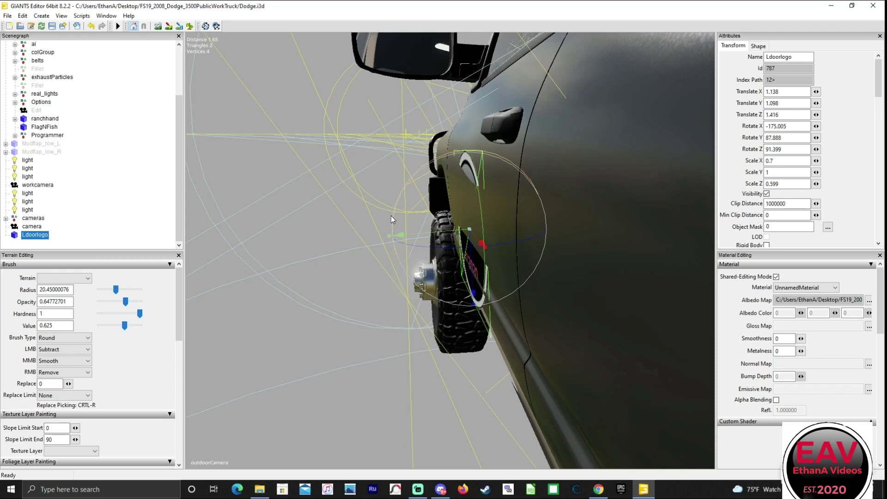
left_click_drag(393, 216, 425, 237)
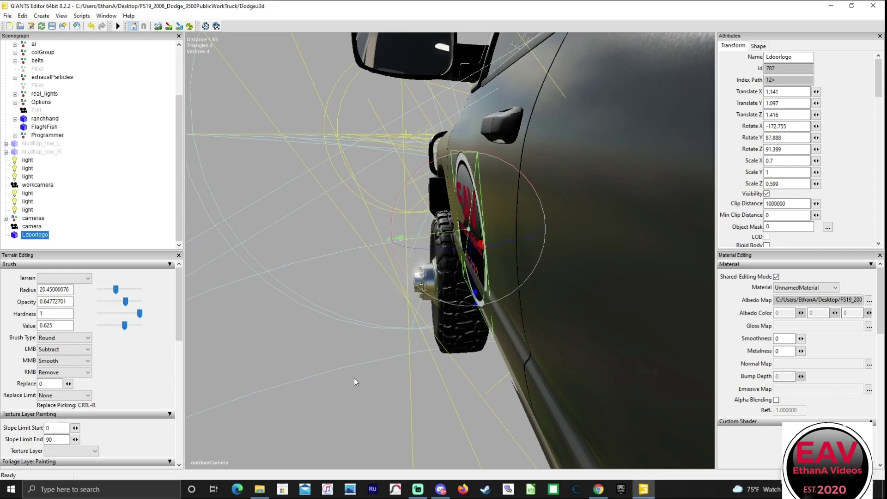
Rotate the logo to about -158.46, 87.75, 105.70 and pull it out of the door surface to about X 1.157
left_click_drag(353, 379, 514, 362, "alt")
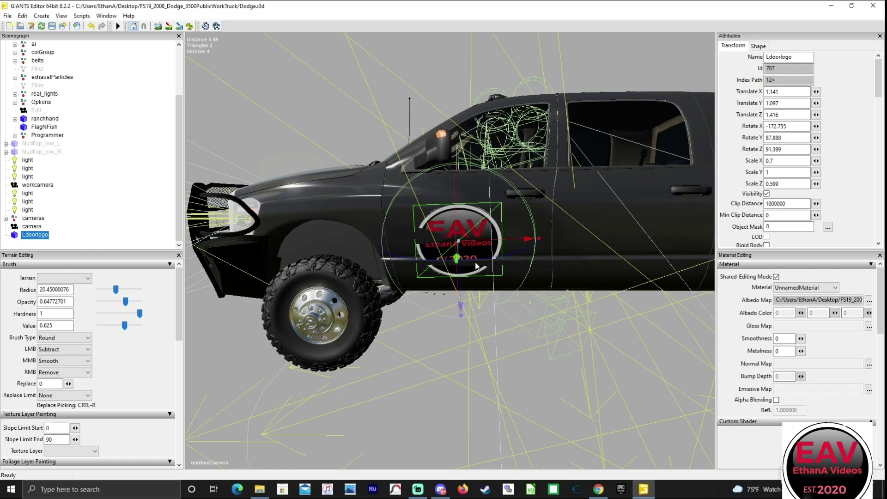
left_click_drag(412, 260, 411, 261)
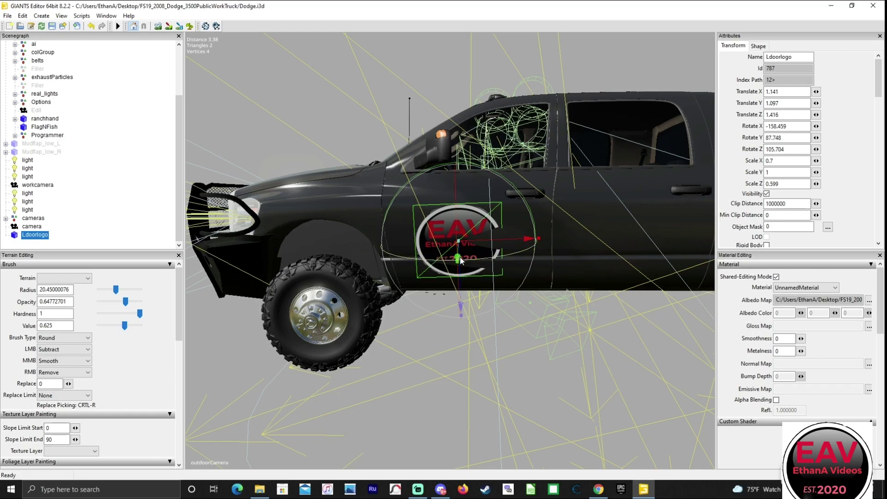
middle_click_drag(501, 323, 433, 303)
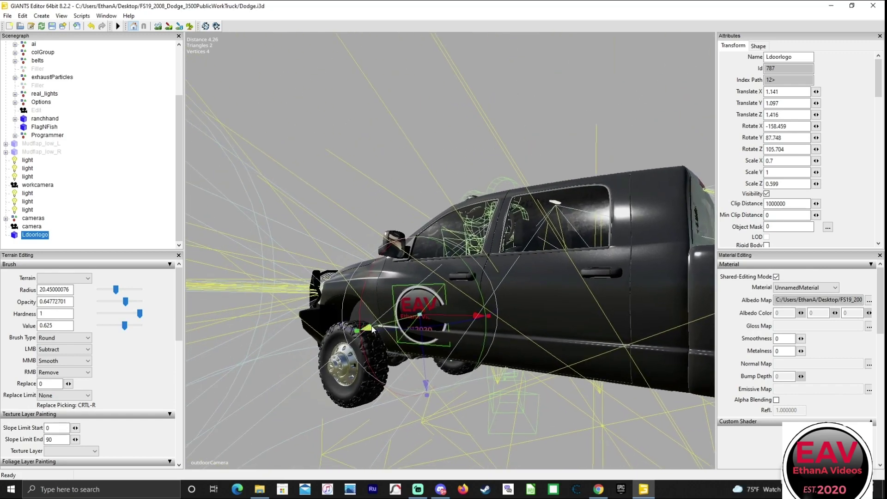
left_click_drag(373, 328, 371, 326)
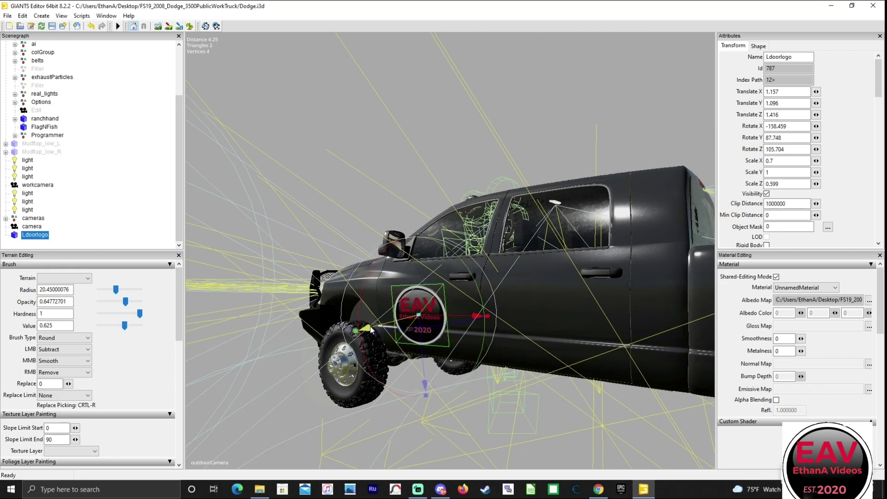
Inspect the fit of the logo on the door from the truck's front and side
middle_click_drag(508, 404, 585, 409)
left_click(585, 409)
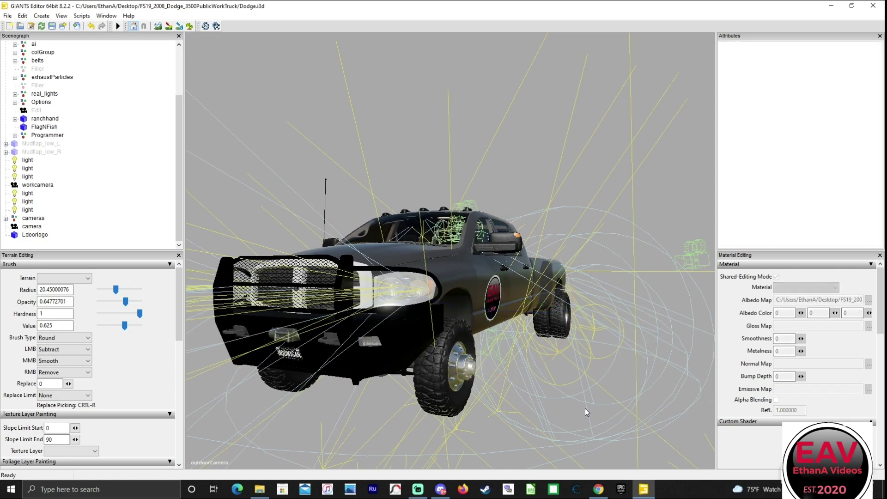
scroll(585, 409, "up", 4)
middle_click_drag(595, 416, 602, 330, "alt")
scroll(582, 390, "up", 8)
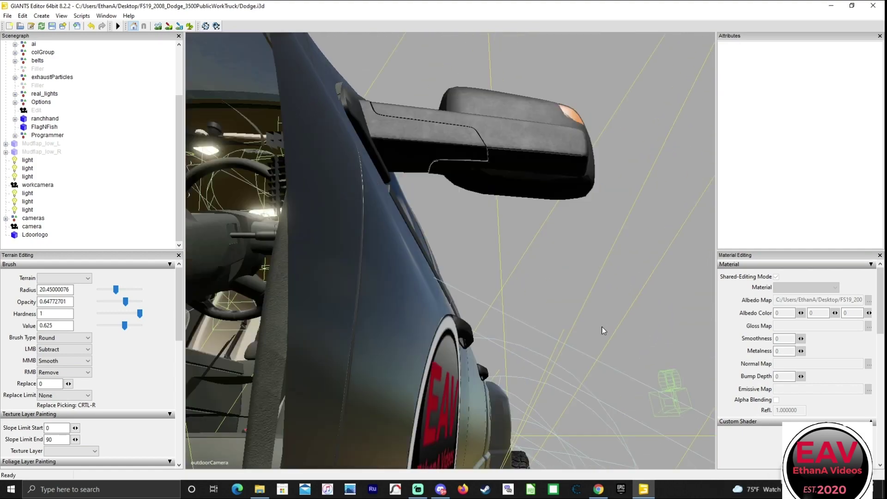
left_click_drag(603, 330, 469, 216, "alt")
scroll(485, 367, "up", 3)
left_click(460, 193)
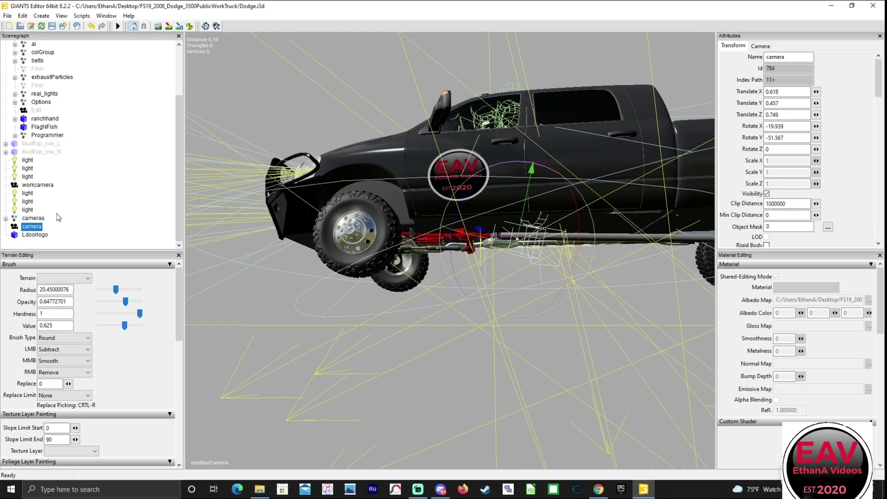
Duplicate the Ldoorlogo object
left_click(37, 235)
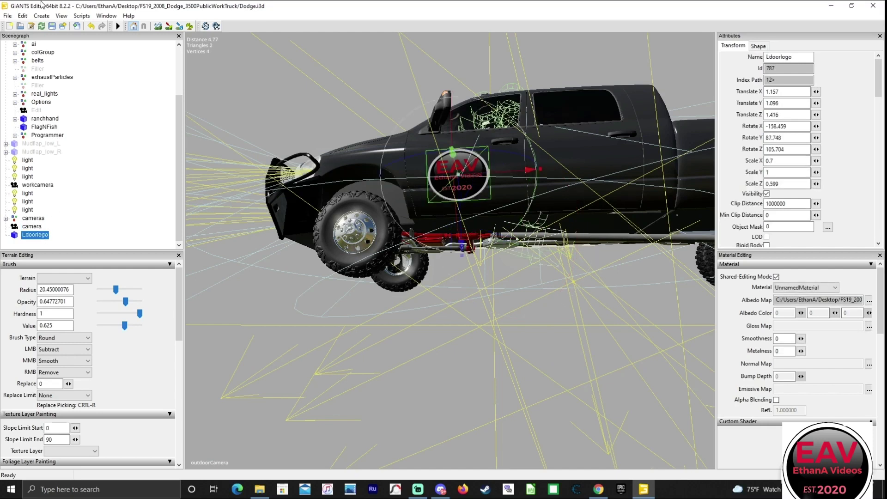
left_click(8, 16)
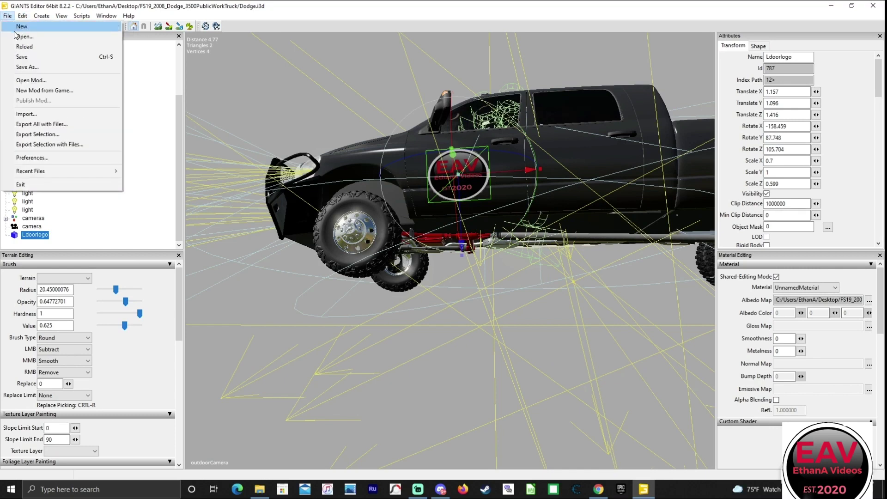
mouse_move(25, 21)
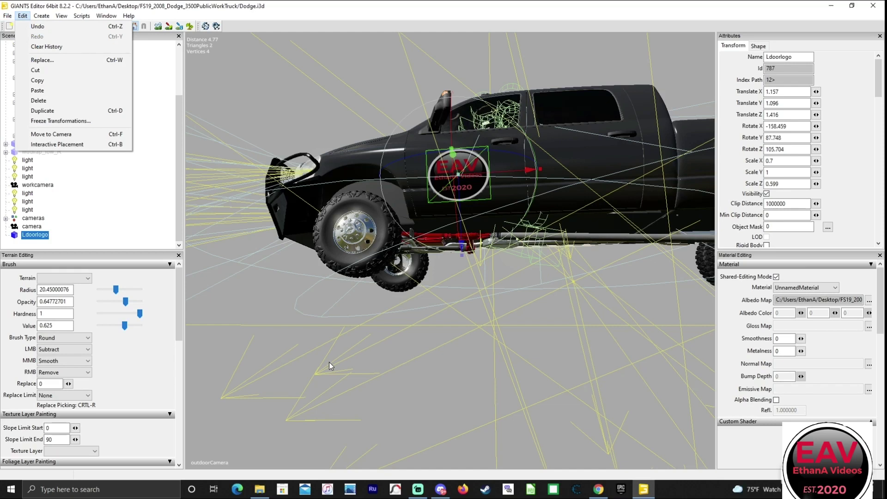
left_click(88, 245)
left_click(36, 236)
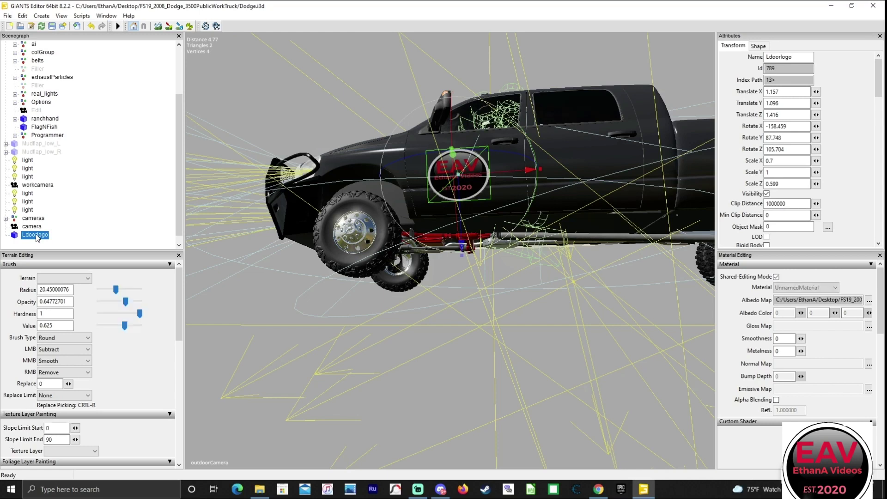
key("ctrl+d")
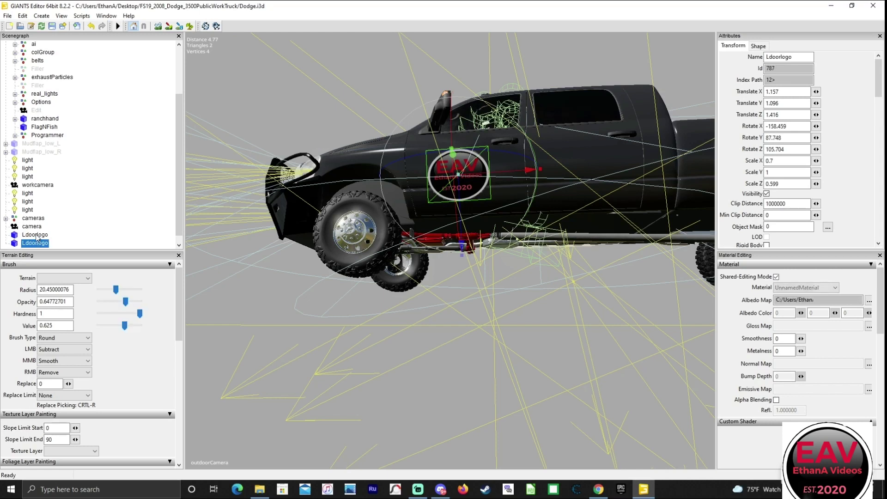
Rename the first of the two Ldoorlogo objects to Rdoorlogo
left_click(37, 236)
double_click(781, 56)
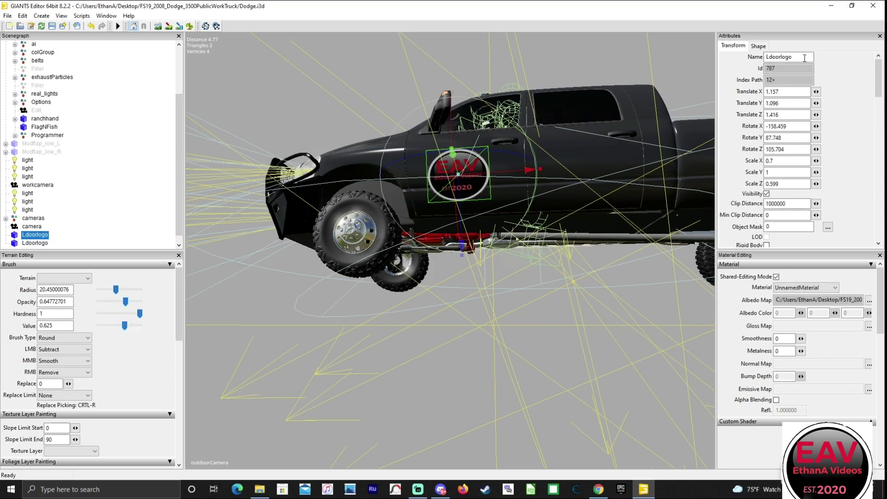
left_click(797, 56)
left_click(769, 56)
key("BackSpace")
type("R")
Move Rdoorlogo to the truck's opposite side at about X -1.88 and turn it outward to about 128.42, -86.63, -44.22
left_click_drag(380, 314, 308, 306, "alt")
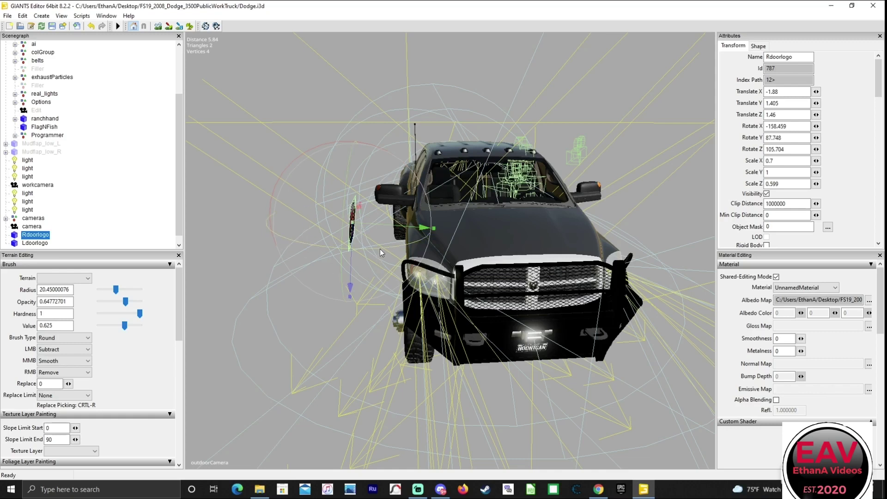
left_click_drag(379, 248, 111, 269)
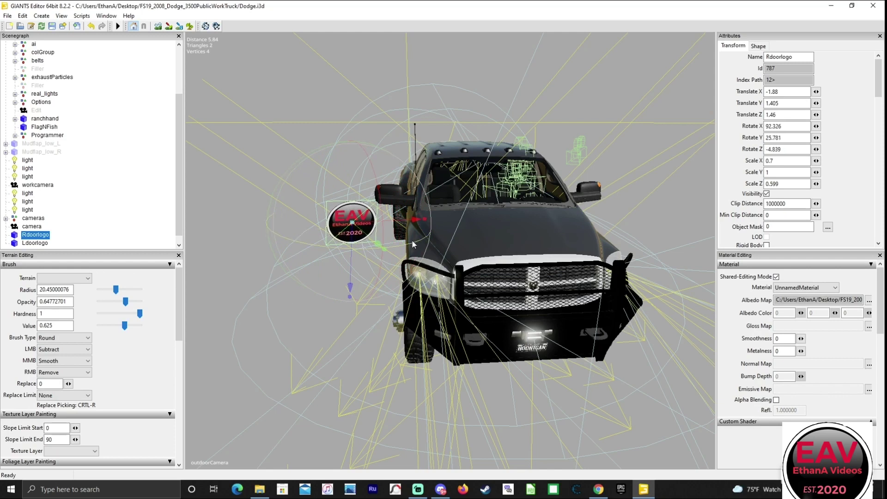
left_click_drag(413, 240, 307, 244)
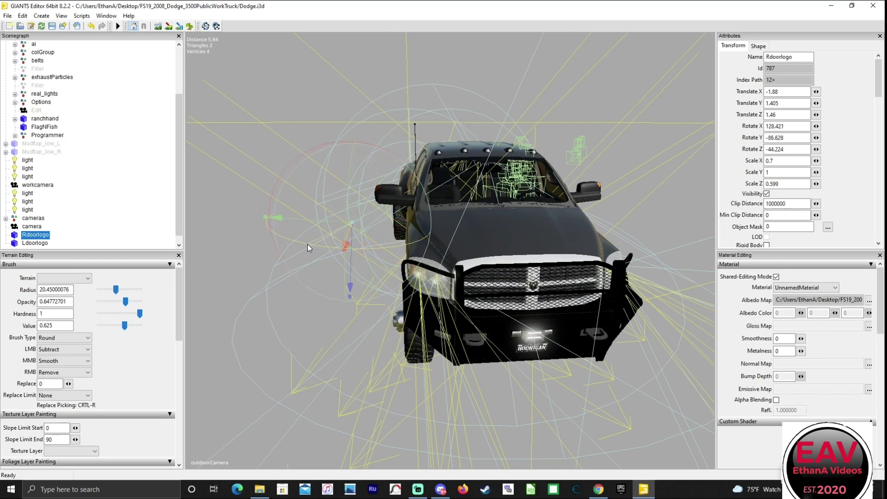
Move Rdoorlogo in against the opposite front door, to about X -1.125, Y 1.329, Z 1.425
middle_click_drag(309, 319, 479, 310)
left_click_drag(479, 310, 488, 312, "alt")
scroll(489, 312, "up", 5)
scroll(492, 314, "down", 3)
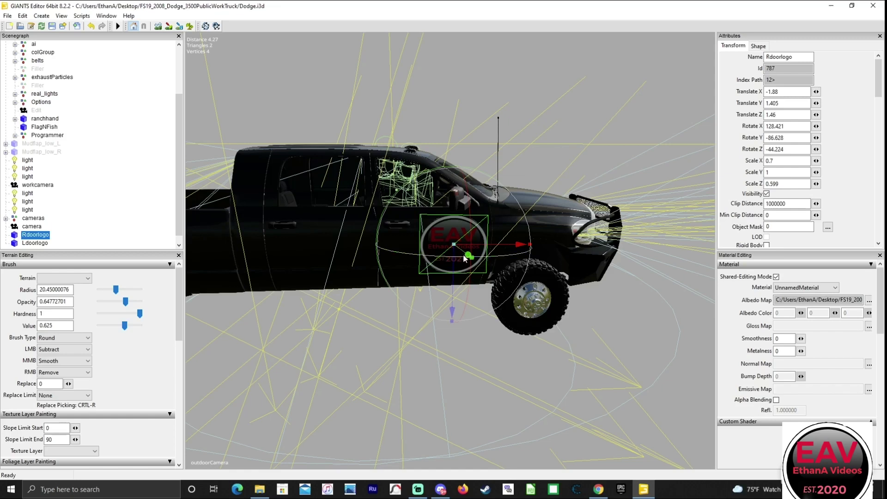
left_click_drag(466, 253, 418, 203)
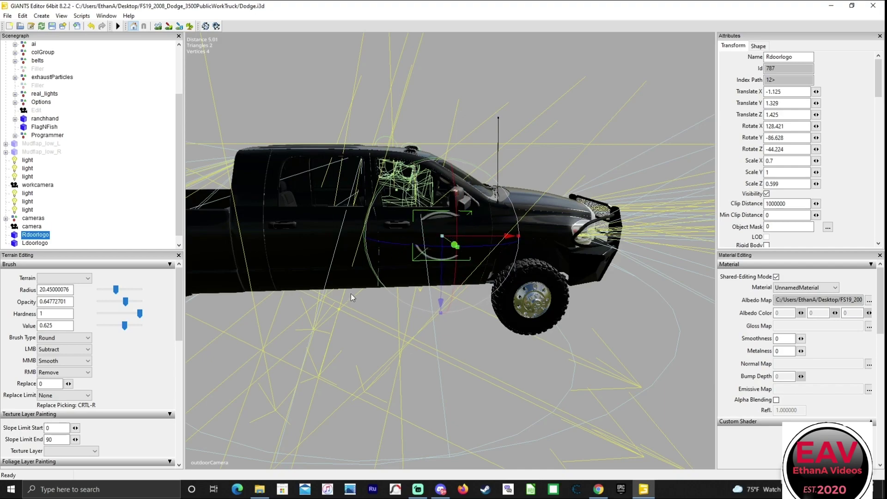
Lower Rdoorlogo on the front door to about X -1.138, Y 1.203, Z 1.42
middle_click_drag(347, 297, 587, 283)
scroll(588, 284, "up", 4)
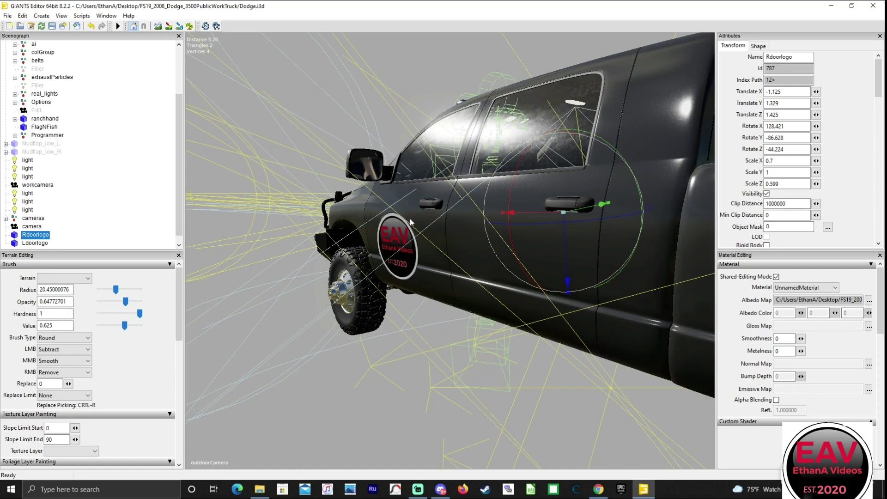
scroll(504, 247, "down", 2)
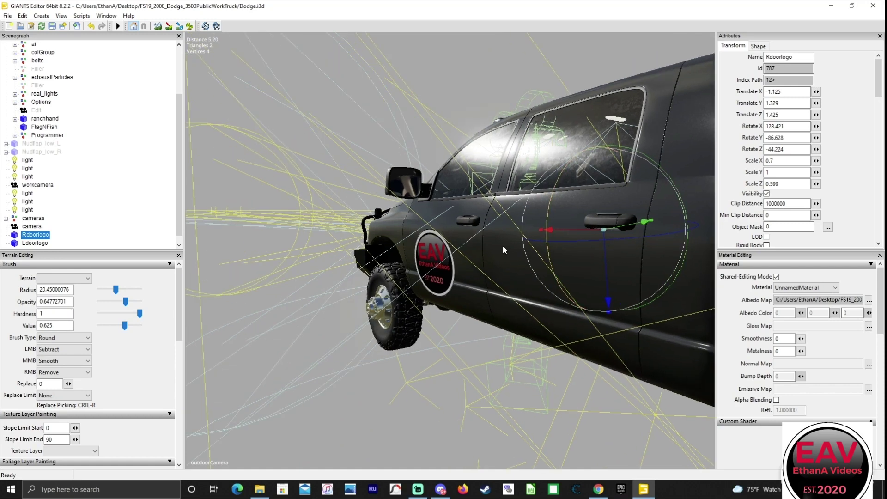
left_click_drag(503, 247, 365, 241, "alt")
scroll(352, 240, "up", 3)
middle_click_drag(352, 240, 345, 235, "alt")
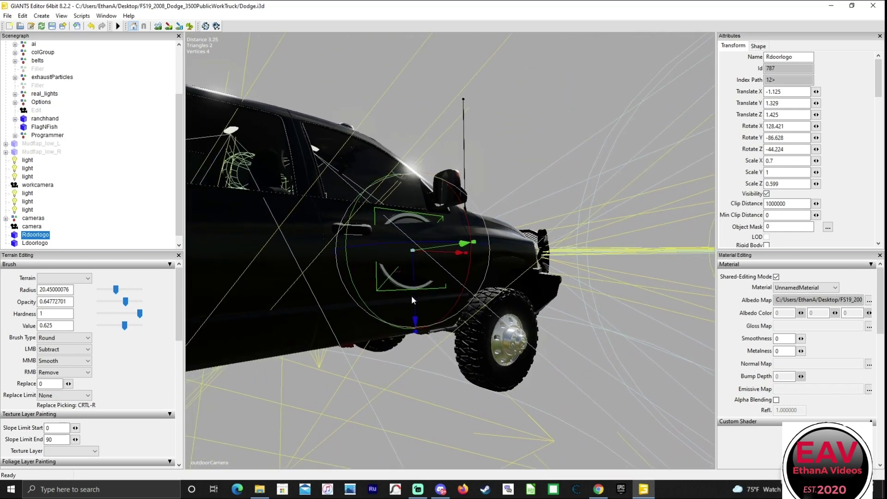
left_click_drag(411, 295, 412, 312)
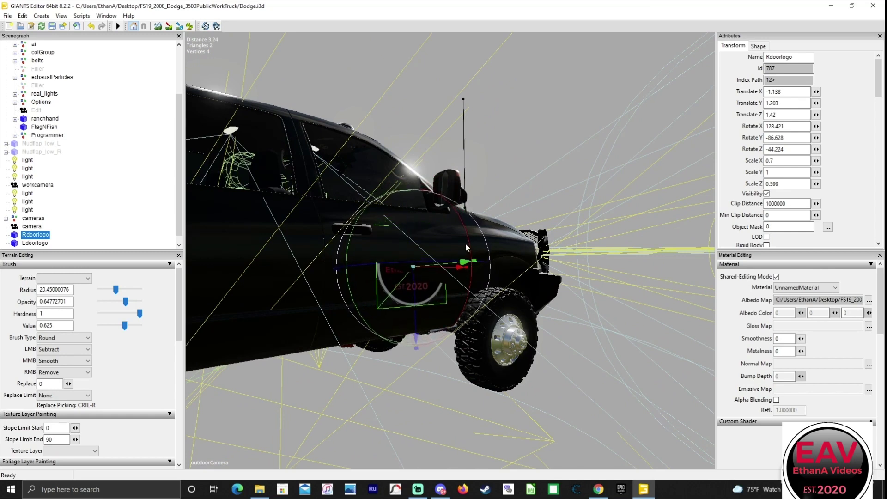
Tilt Rdoorlogo toward the door's slope to about Rotate X 132.348 and shift it outward to about Translate X -1.142
left_click_drag(471, 248, 470, 252)
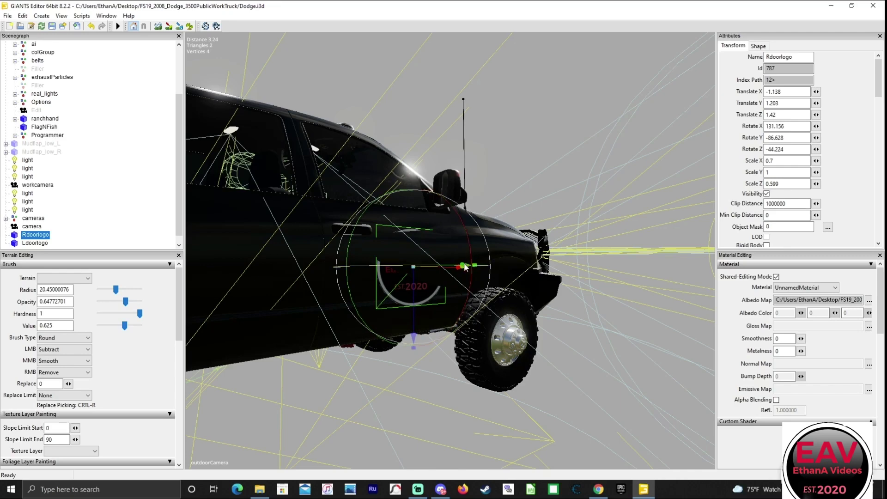
left_click_drag(410, 373, 450, 409, "alt")
scroll(404, 367, "up", 3)
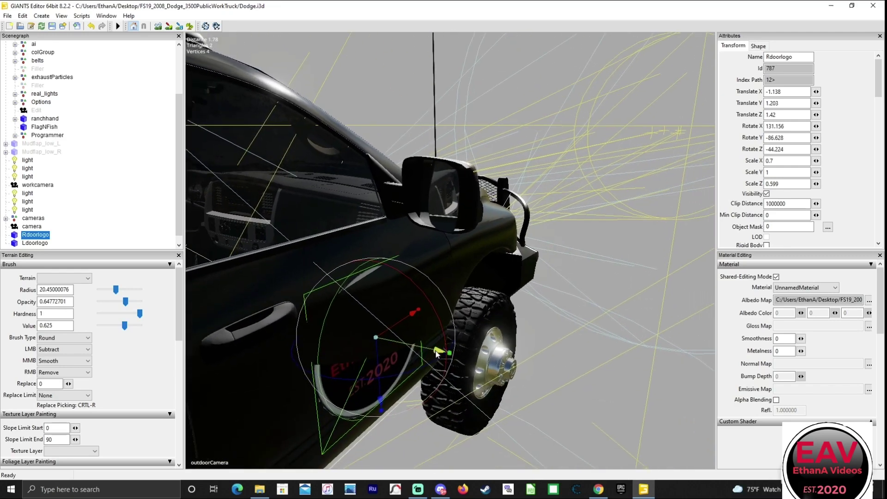
left_click_drag(436, 354, 442, 330)
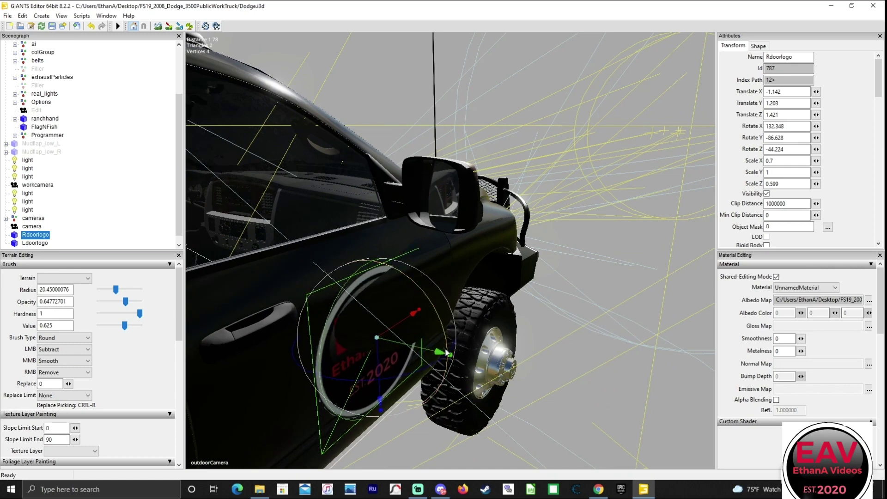
Rotate Rdoorlogo to about 155.257, -87.5, -67.161 and lower it on the door to about Y 1.127
left_click_drag(515, 440, 522, 436, "alt")
scroll(516, 440, "down", 5)
middle_click_drag(455, 357, 517, 403, "alt")
left_click_drag(517, 402, 429, 417, "alt")
scroll(426, 401, "up", 1)
scroll(421, 428, "up", 1)
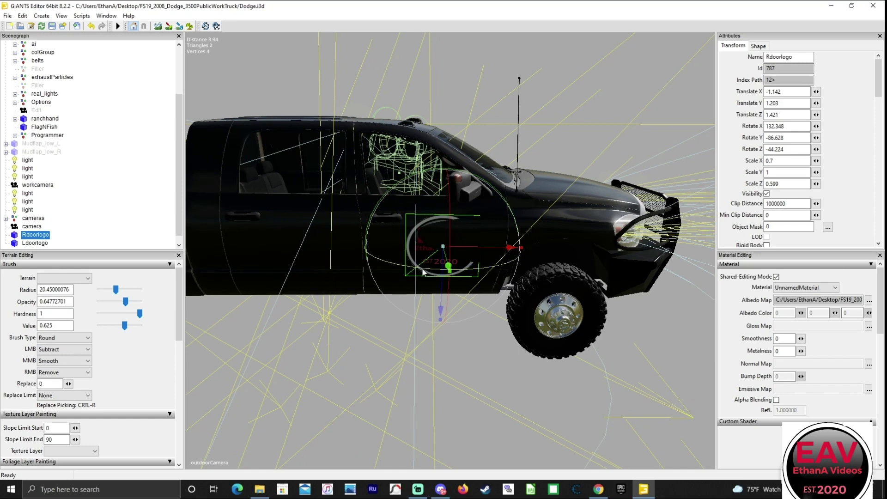
left_click_drag(427, 270, 424, 269)
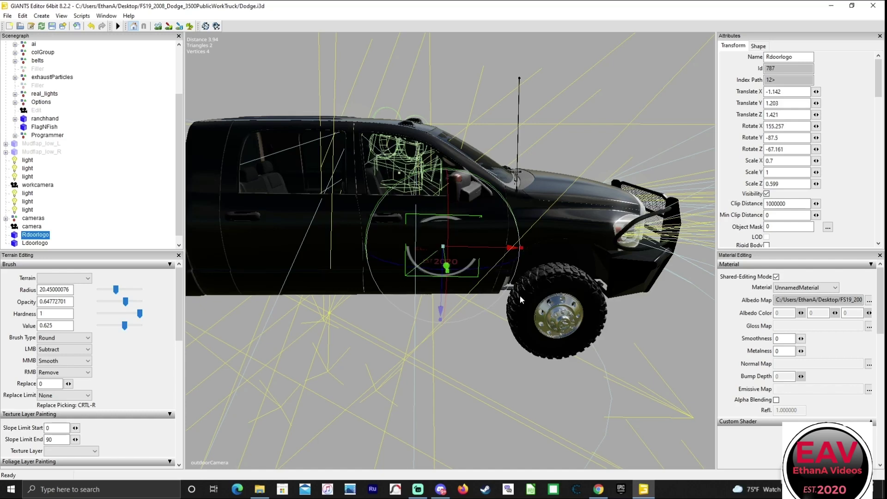
left_click_drag(471, 395, 518, 356, "alt")
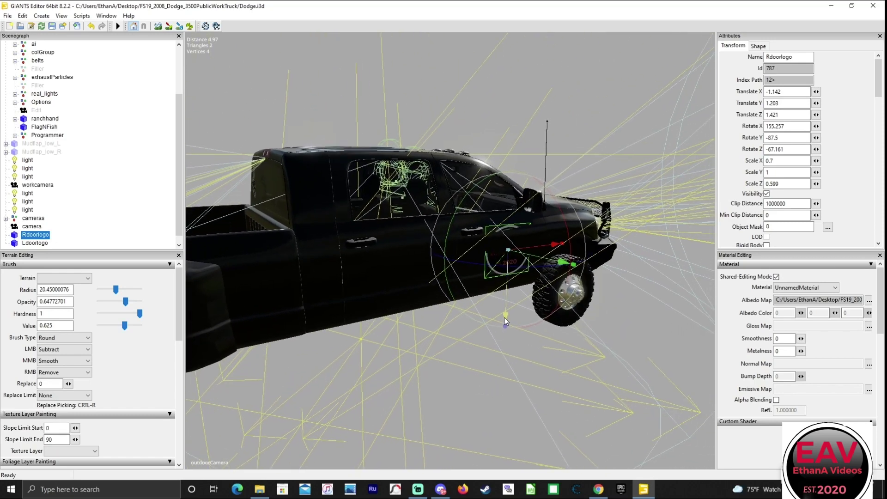
left_click_drag(506, 314, 501, 320)
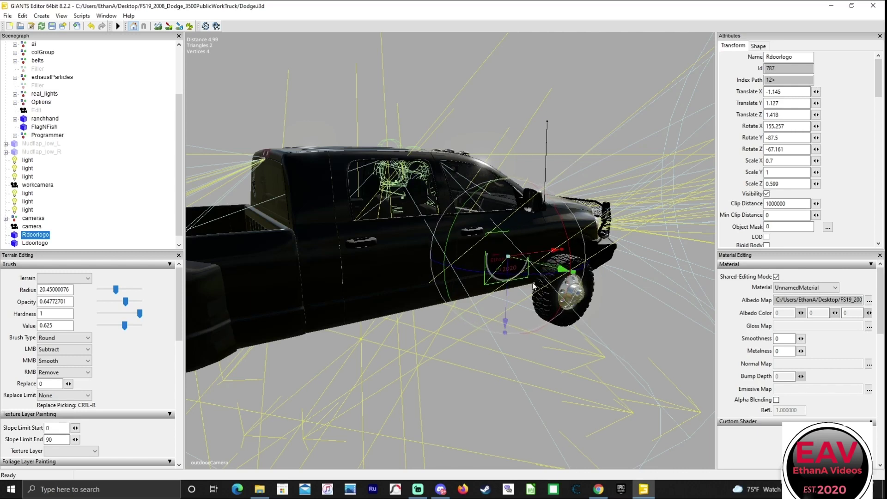
Rotate Rdoorlogo to about -165.672, -87.598, -102.977 and move it out of the door surface to about X -1.156
left_click_drag(566, 251, 511, 279)
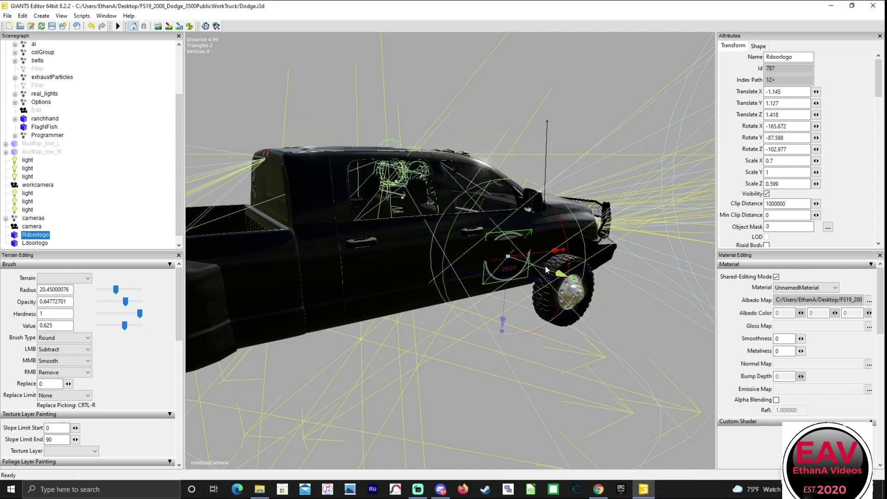
left_click_drag(545, 265, 546, 271)
left_click_drag(556, 274, 554, 274)
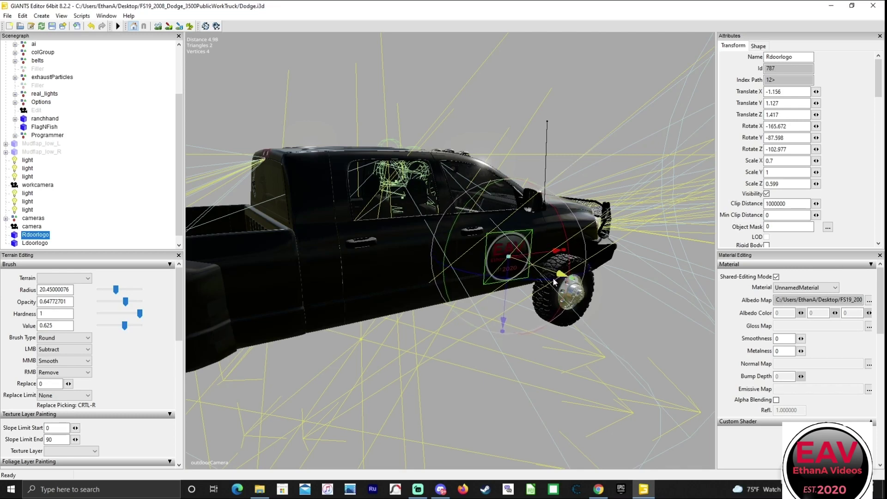
Deselect Rdoorlogo and examine from behind how closely it sits against the front door
mouse_move(471, 375)
middle_mouse_down()
mouse_move(539, 379)
mouse_move(497, 368)
mouse_move(509, 373)
mouse_move(464, 379)
mouse_move(471, 390)
middle_mouse_up()
left_click(503, 382)
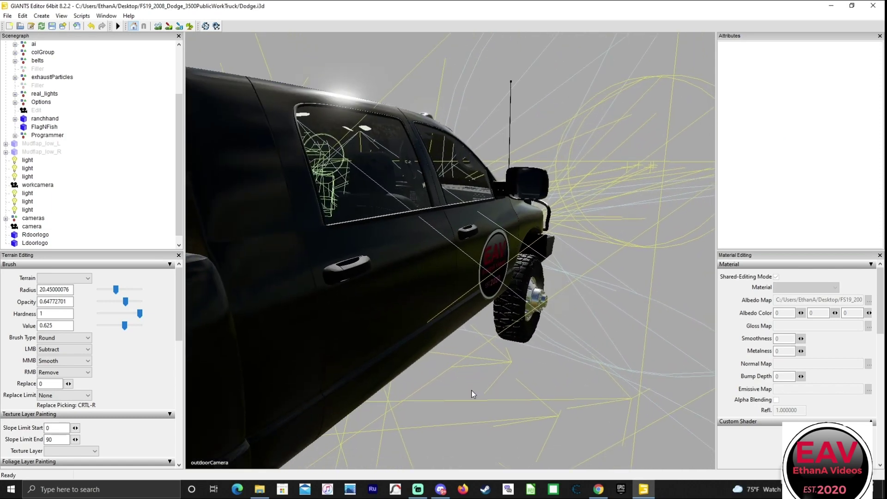
scroll(471, 390, "up", 5)
left_click_drag(471, 390, 530, 393, "alt")
scroll(479, 396, "up", 3)
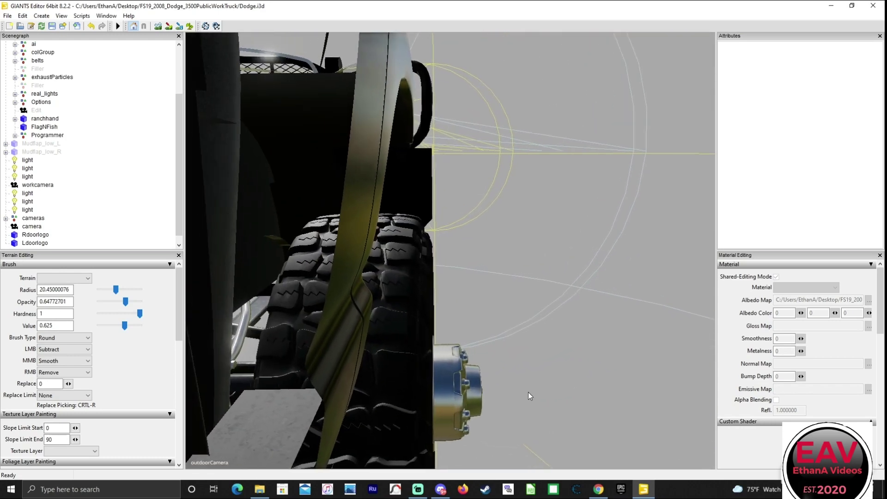
scroll(528, 392, "down", 3)
scroll(528, 393, "down", 2)
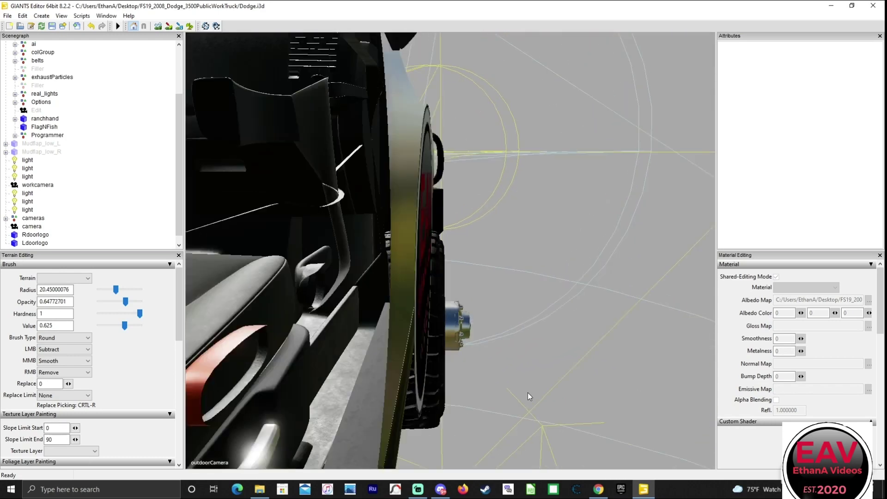
left_click_drag(525, 393, 519, 393, "alt")
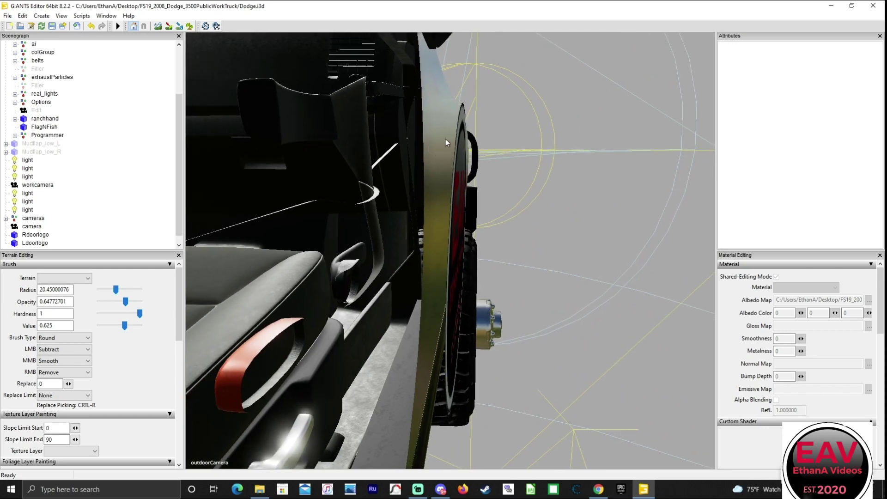
left_click_drag(674, 309, 648, 306, "alt")
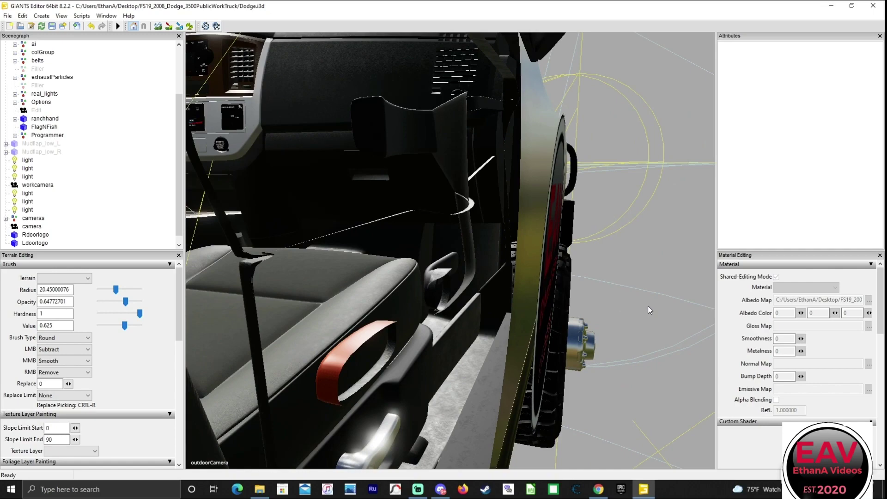
Examine from the front of the truck how closely Ldoorlogo sits against its door, for comparison
right_click_drag(648, 306, 609, 291, "alt")
scroll(642, 277, "down", 8)
left_click_drag(610, 288, 500, 287, "alt")
mouse_move(499, 288)
right_mouse_down("alt")
mouse_move(489, 287)
mouse_move(512, 280)
mouse_move(516, 288)
right_mouse_up("alt")
left_click_drag(516, 289, 669, 299, "alt")
key("a")
scroll(552, 301, "up", 5)
scroll(668, 299, "down", 5)
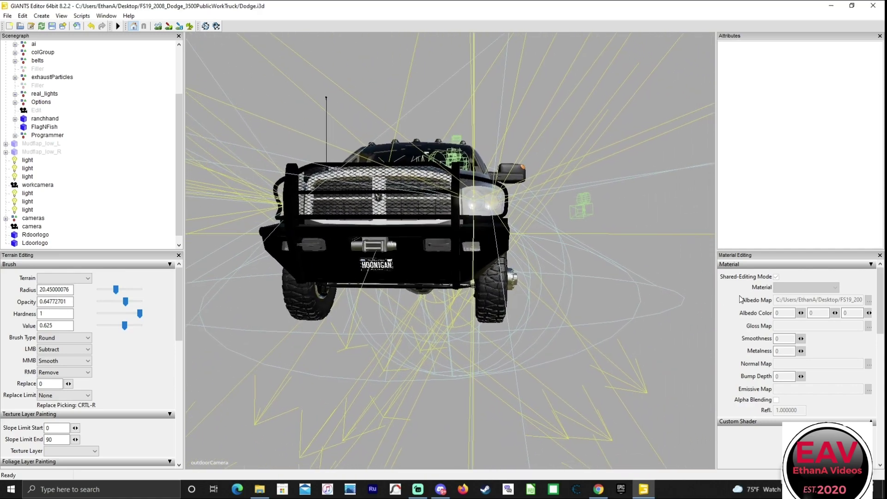
scroll(592, 286, "up", 10)
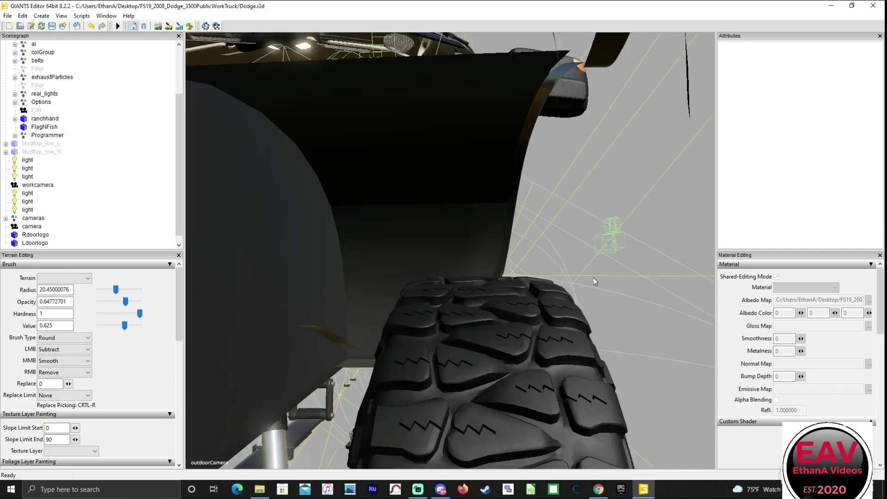
scroll(592, 278, "up", 10)
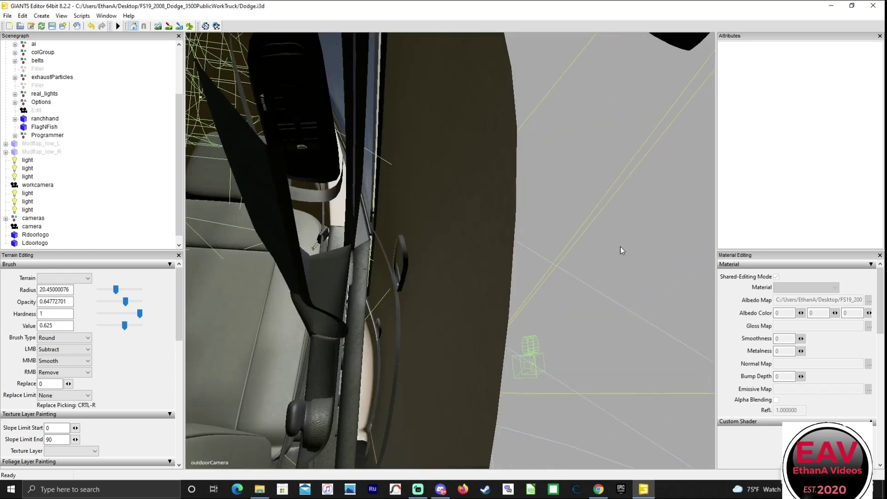
scroll(581, 277, "down", 8)
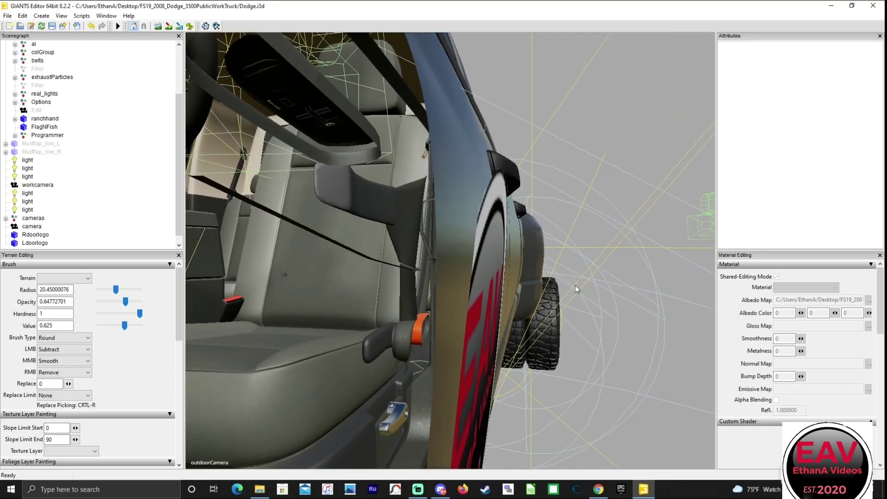
scroll(576, 285, "down", 8)
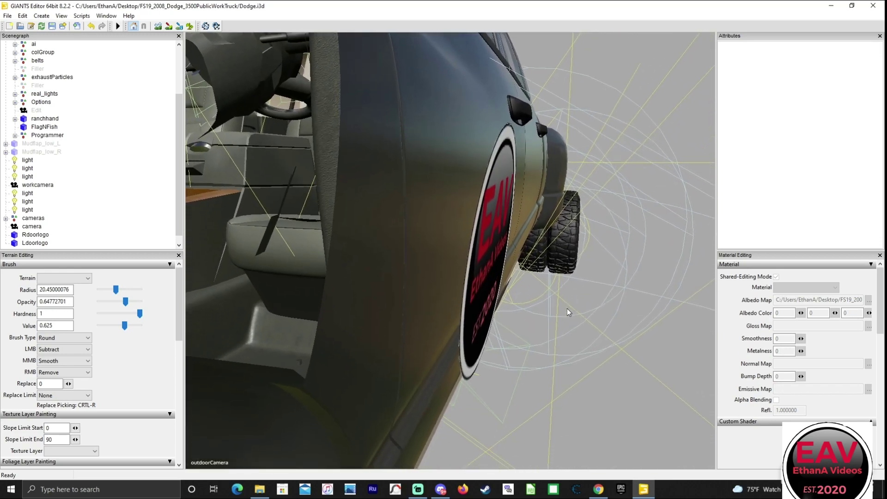
Refine Rdoorlogo's fit on the door by rotating it to about -168.545, -87.644, -98.465 and placing it at about X -1.15
right_click_drag(569, 308, 478, 312)
middle_click_drag(541, 322, 697, 293, "alt")
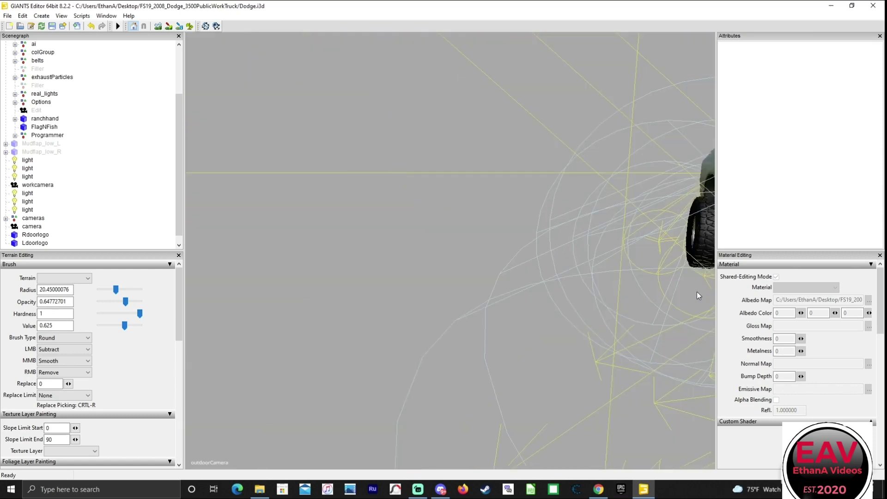
left_click_drag(697, 292, 768, 283, "alt")
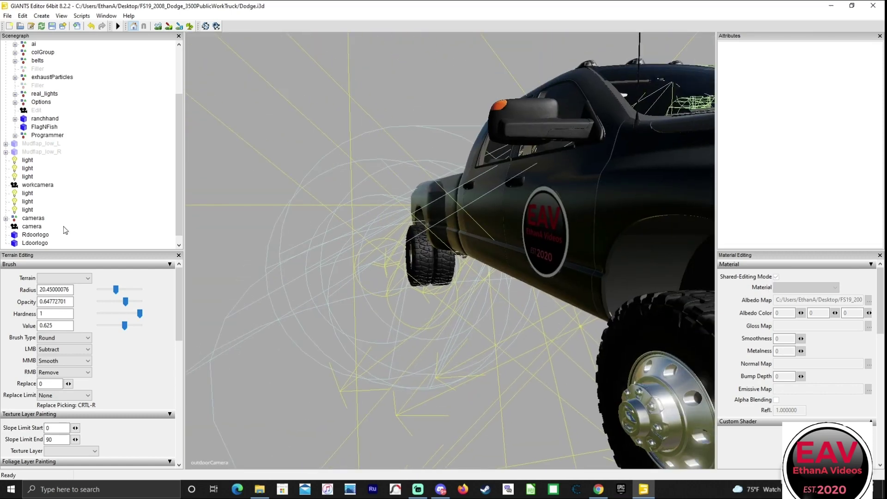
left_click(46, 234)
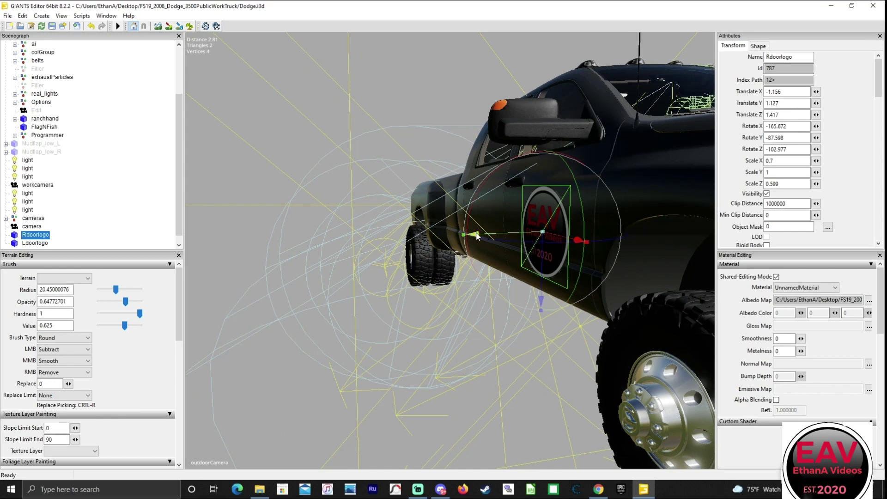
mouse_move(477, 236)
left_mouse_down()
mouse_move(470, 231)
mouse_move(486, 244)
left_mouse_up()
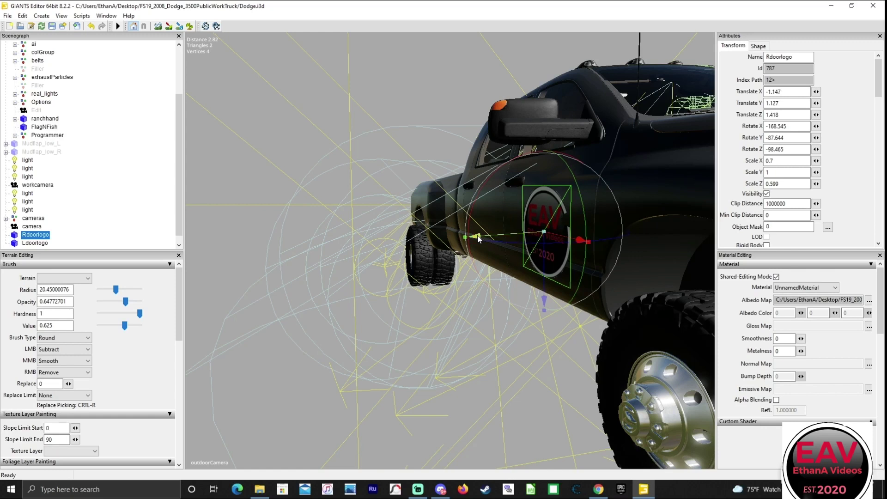
left_click_drag(479, 239, 479, 239)
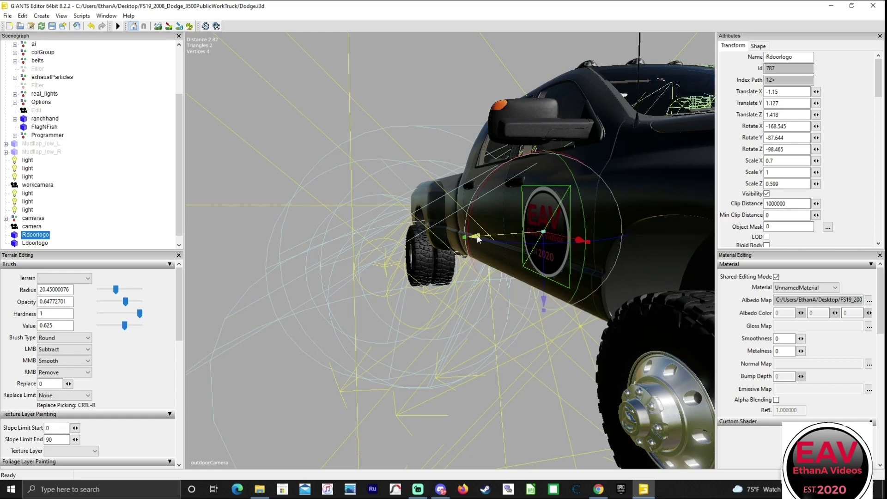
Examine Rdoorlogo's fit against the front door from the side, front and rear of the truck
left_click_drag(430, 299, 501, 301, "alt")
left_click(503, 302)
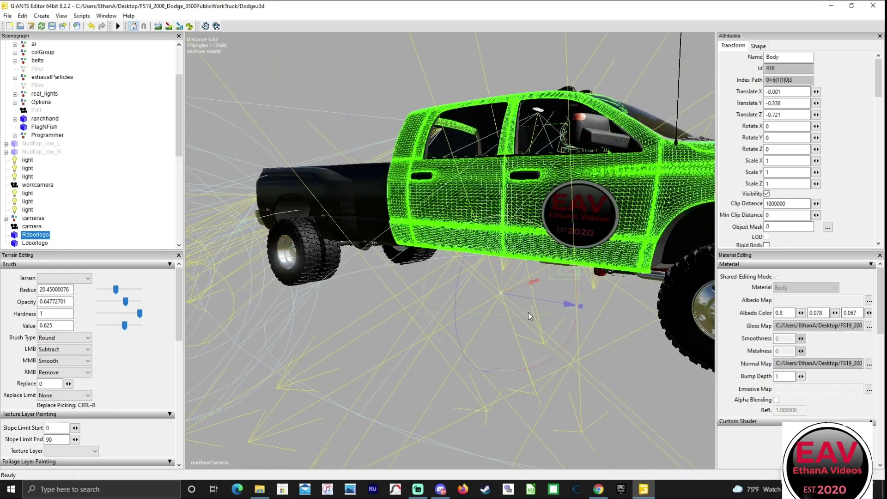
left_click(542, 338)
left_click_drag(623, 353, 531, 346, "alt")
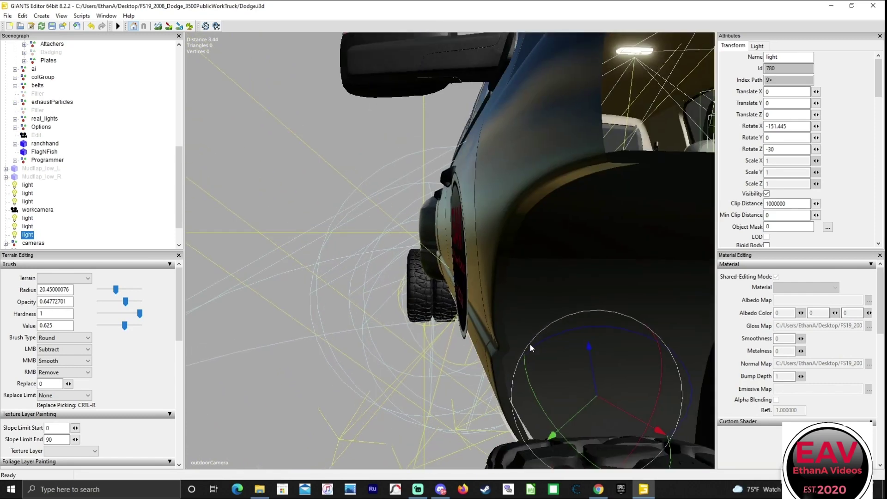
scroll(530, 345, "up", 3)
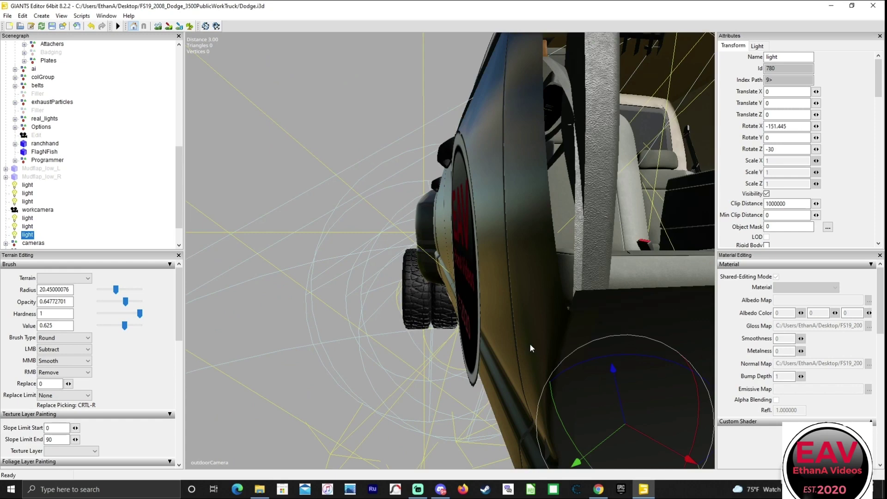
left_click_drag(530, 345, 503, 284, "alt")
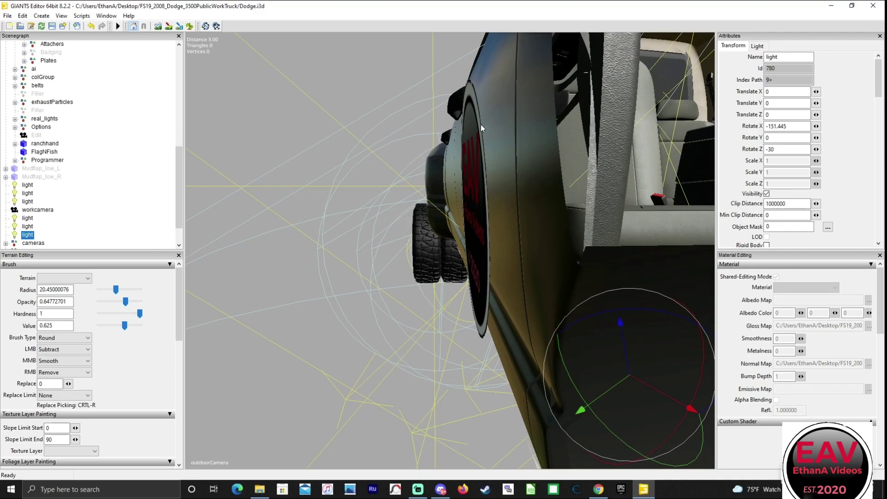
left_click_drag(503, 204, 727, 244, "alt")
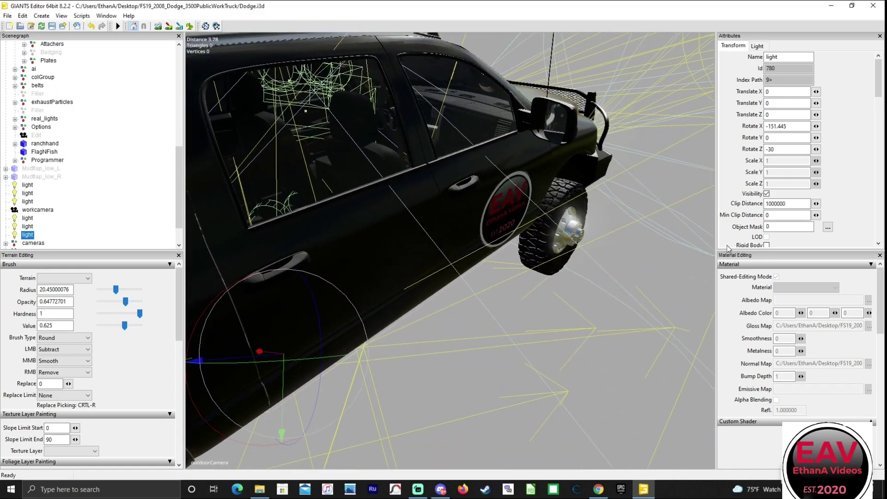
scroll(555, 233, "up", 3)
left_click_drag(564, 236, 578, 190, "alt")
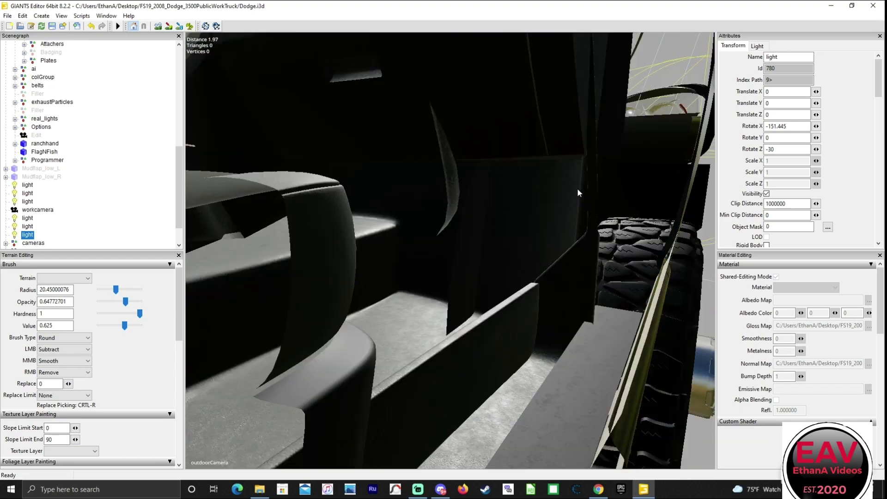
scroll(578, 188, "down", 5)
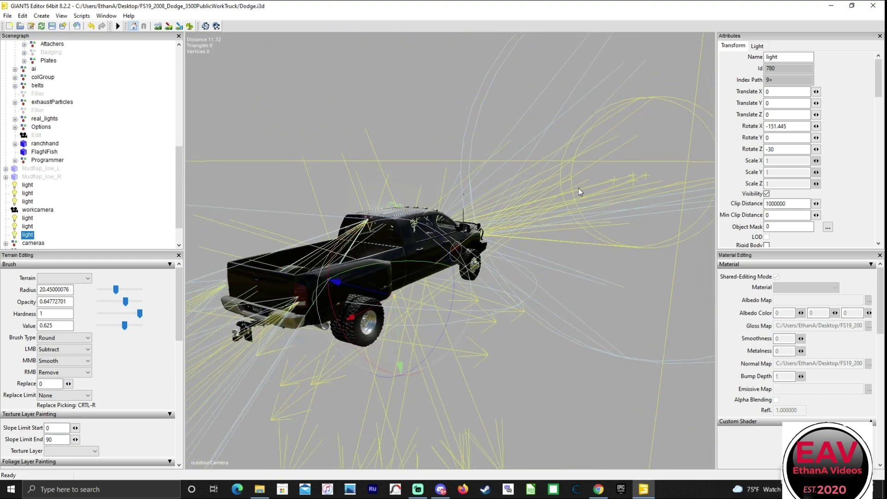
Select Rdoorlogo, expand its Custom Shader settings and widen the material editing area to reveal all shader source controls
left_click_drag(573, 193, 431, 188, "alt")
scroll(437, 217, "up", 4)
scroll(429, 184, "down", 3)
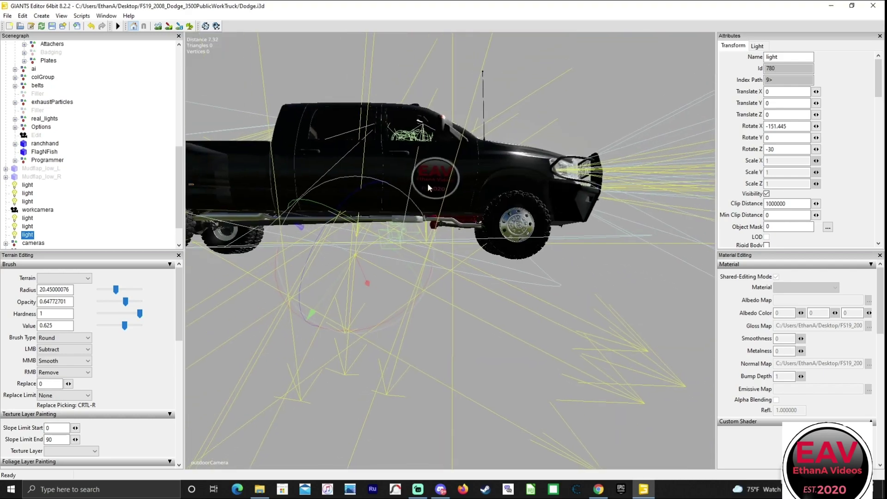
scroll(426, 176, "up", 3)
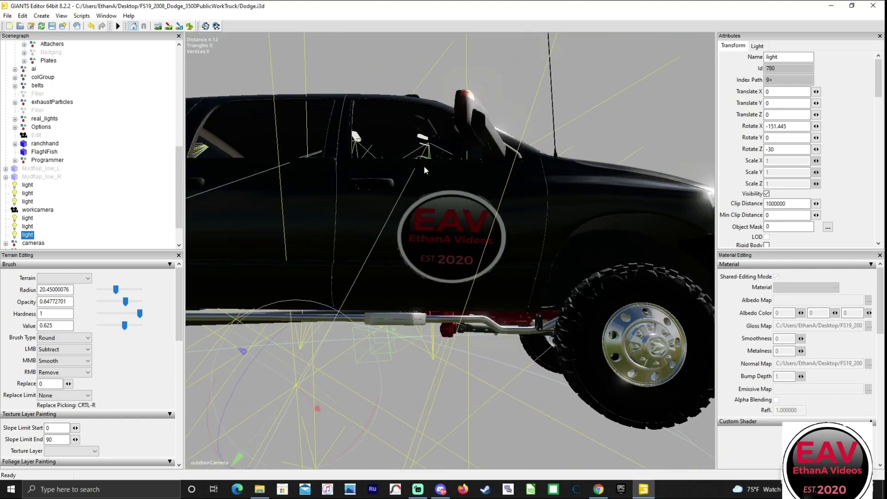
left_click_drag(424, 168, 445, 184, "alt")
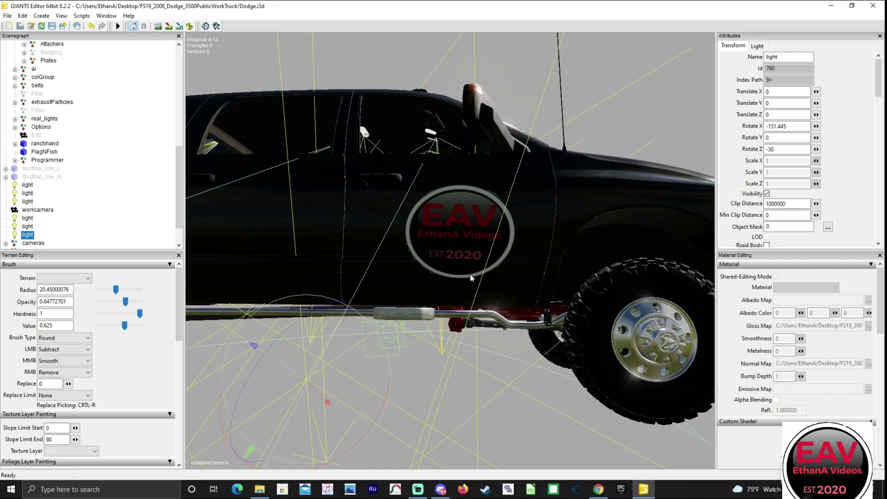
scroll(776, 416, "down", 2)
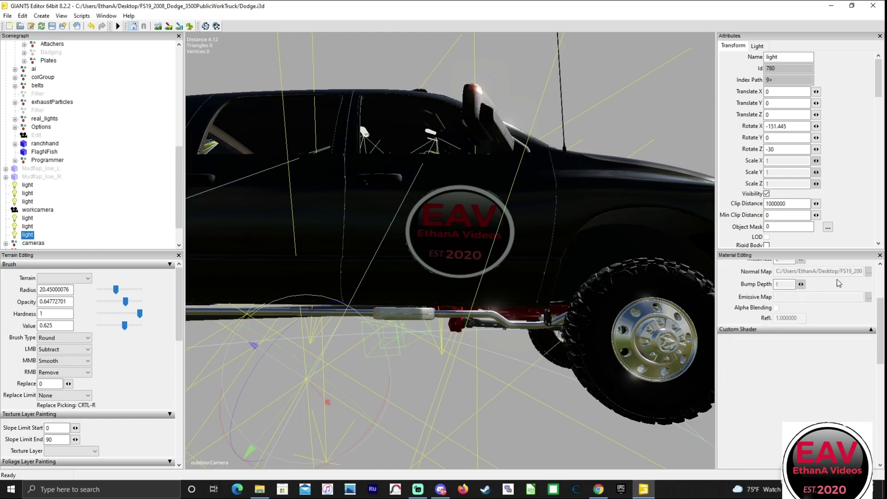
left_click(871, 330)
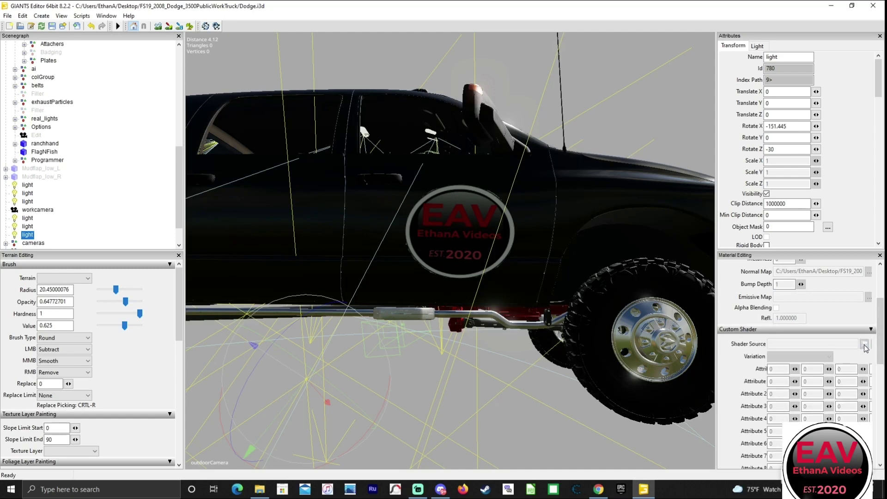
scroll(47, 214, "down", 1)
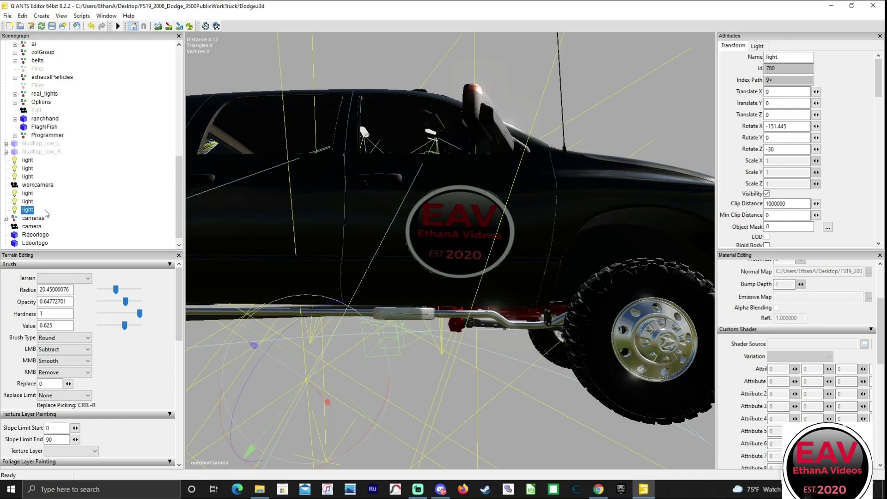
scroll(46, 213, "down", 1)
left_click(40, 226)
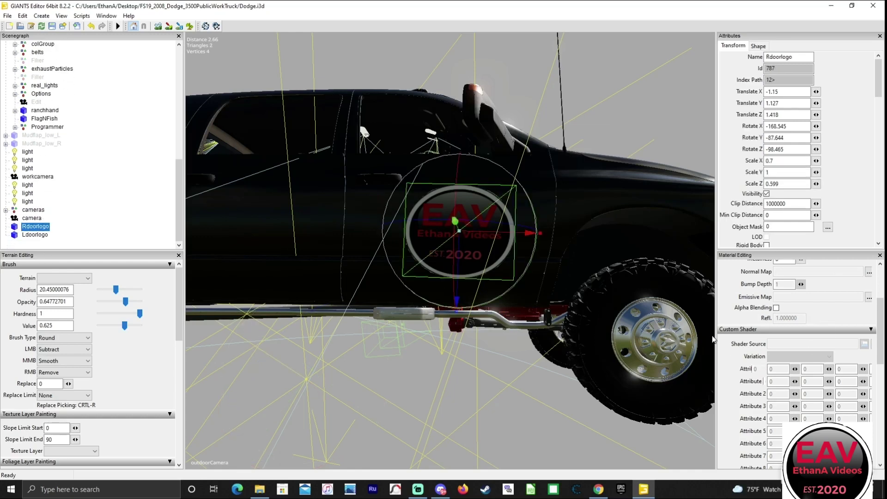
left_click_drag(701, 336, 678, 334)
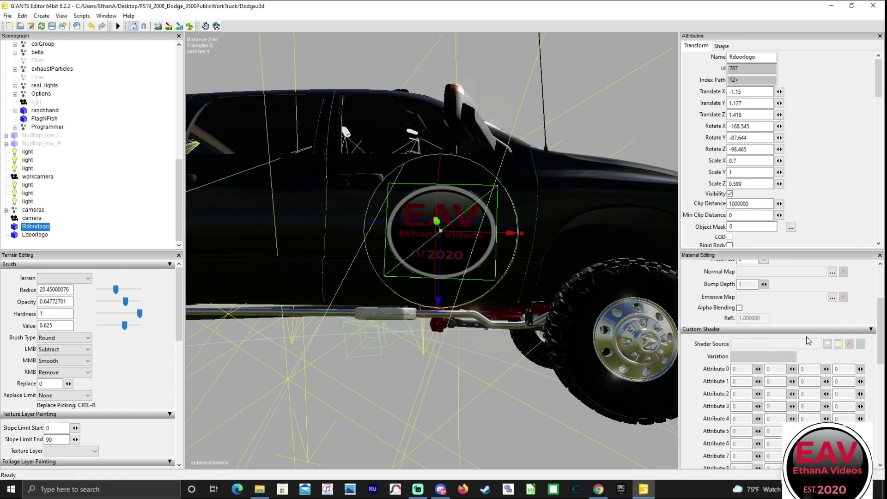
Start choosing a custom shader file for Rdoorlogo, browsing to Program Files (x86)/Steam/steamapps on Local Disk (C:)
left_click(839, 345)
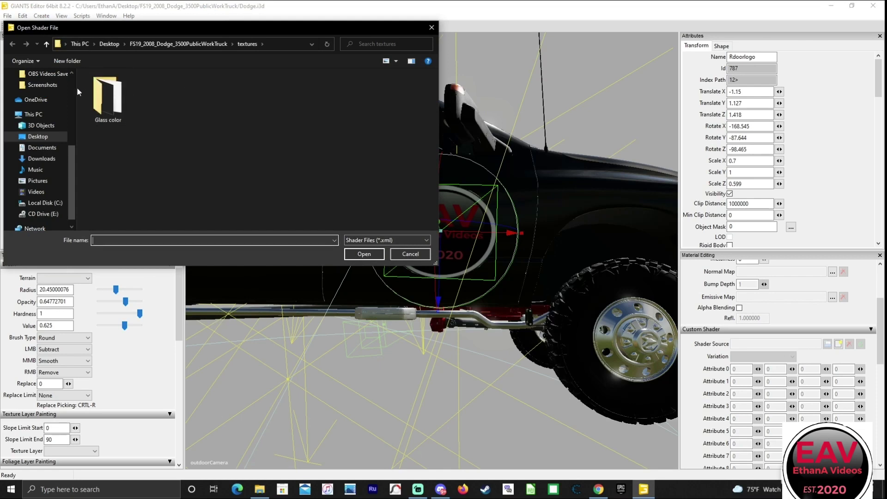
scroll(57, 155, "down", 1)
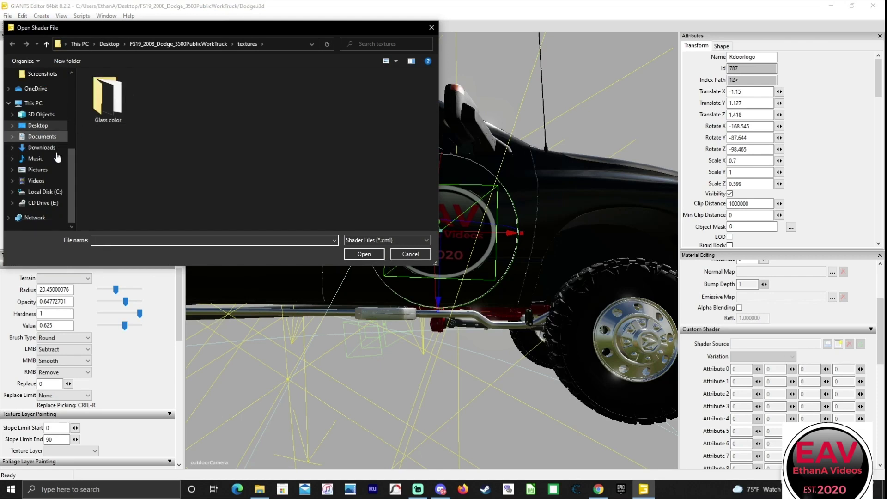
left_click(45, 192)
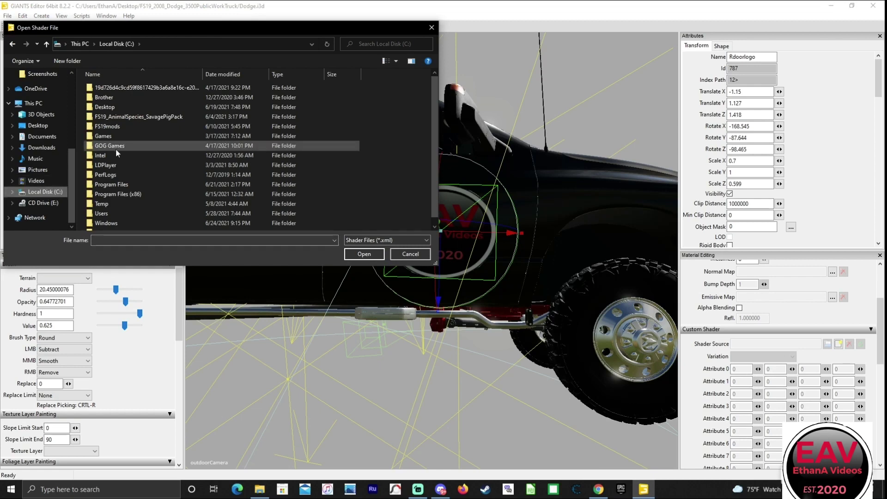
scroll(109, 152, "down", 1)
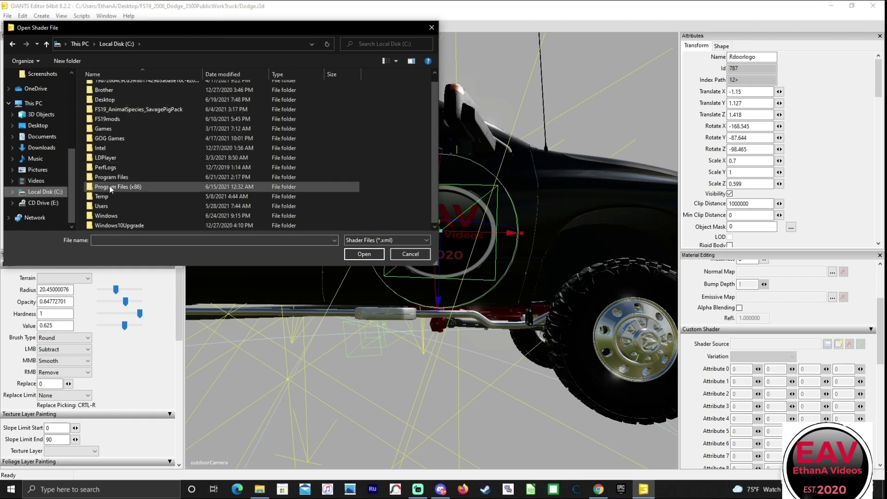
double_click(111, 187)
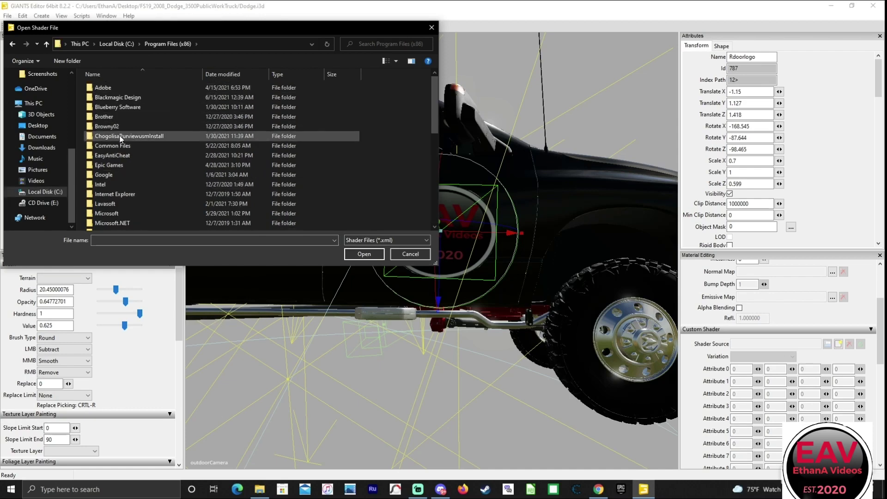
scroll(120, 138, "down", 7)
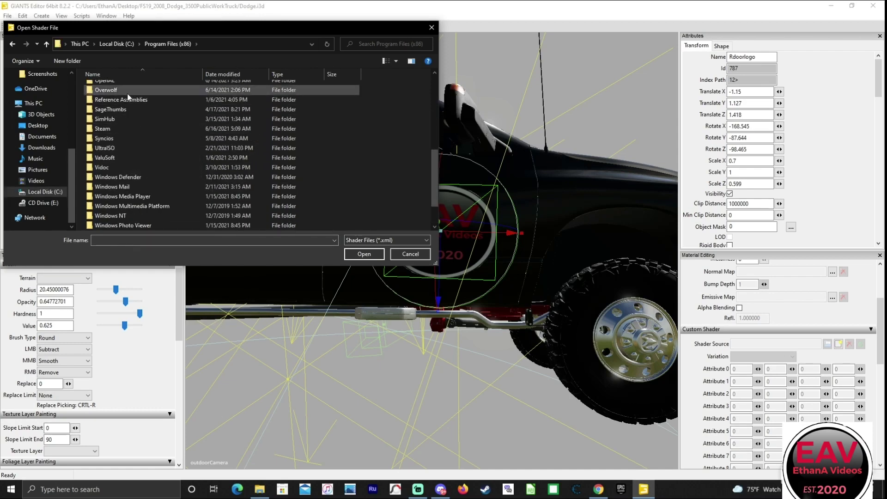
scroll(129, 96, "down", 2)
scroll(127, 93, "up", 3)
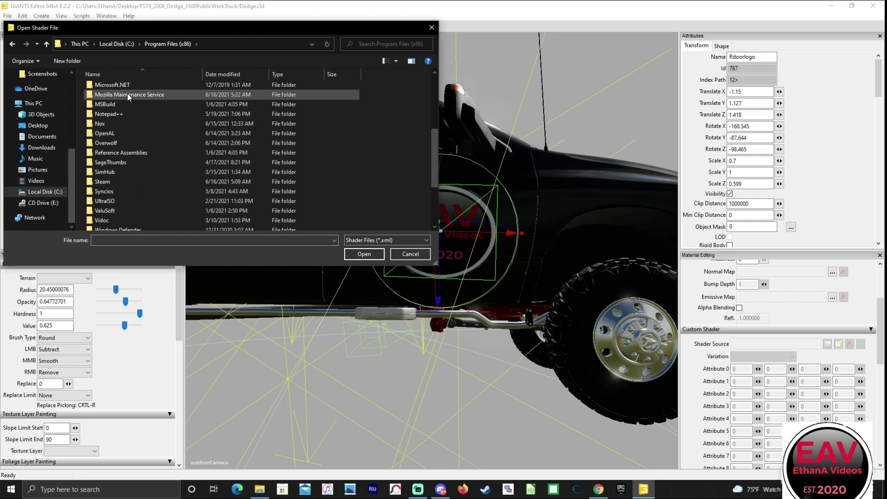
double_click(117, 180)
scroll(117, 134, "down", 2)
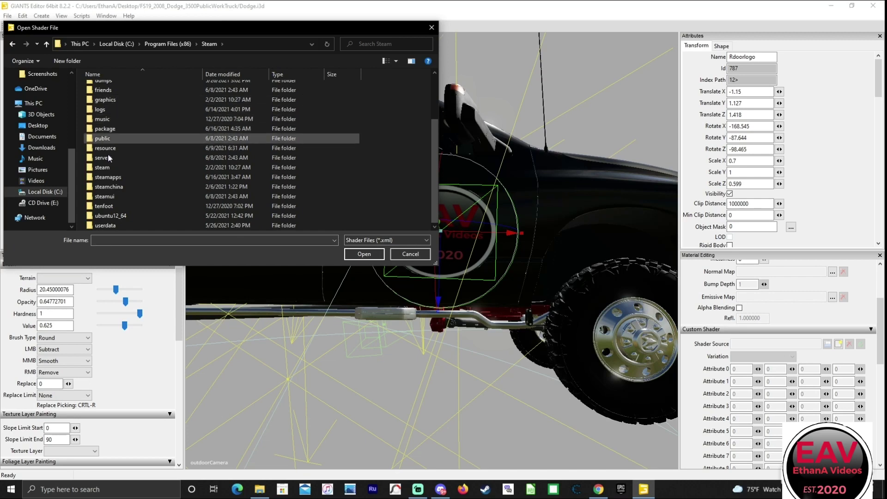
left_click(116, 177)
double_click(119, 179)
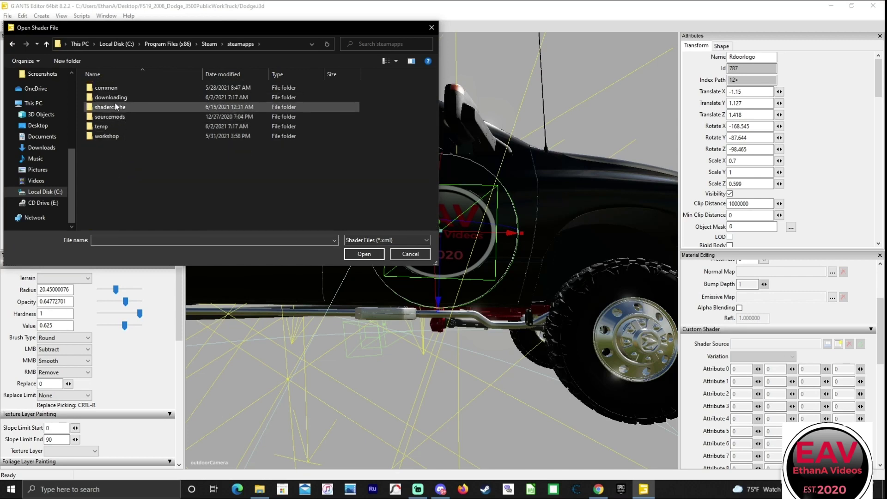
Assign vehicleShader.xml from common/Farming Simulator 19/data/shaders as the logo's custom shader, and reselect Rdoorlogo to refresh its shader attributes
double_click(112, 88)
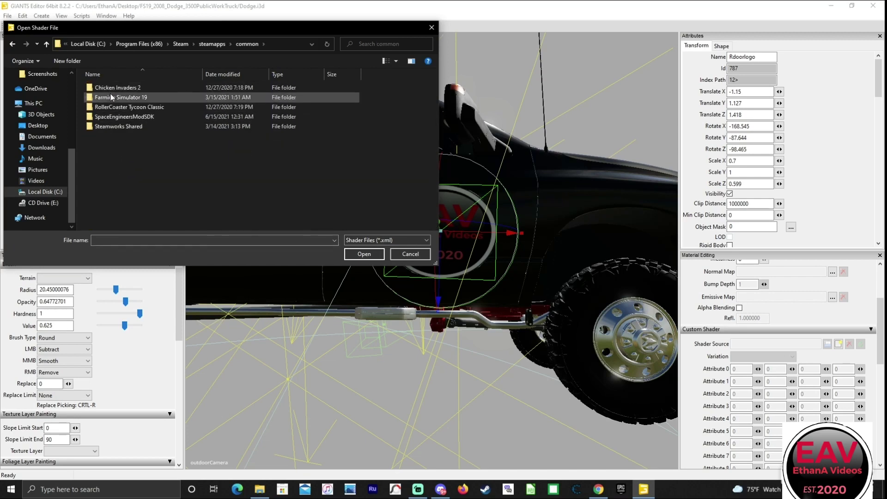
double_click(110, 95)
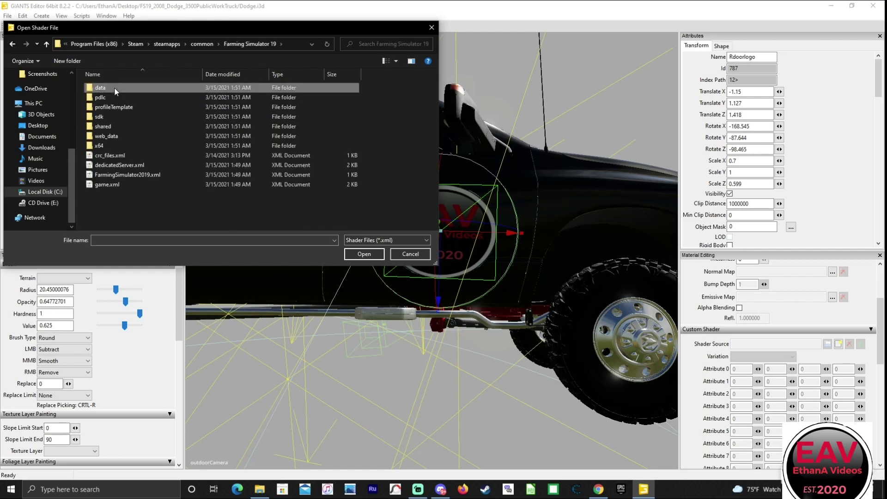
double_click(115, 88)
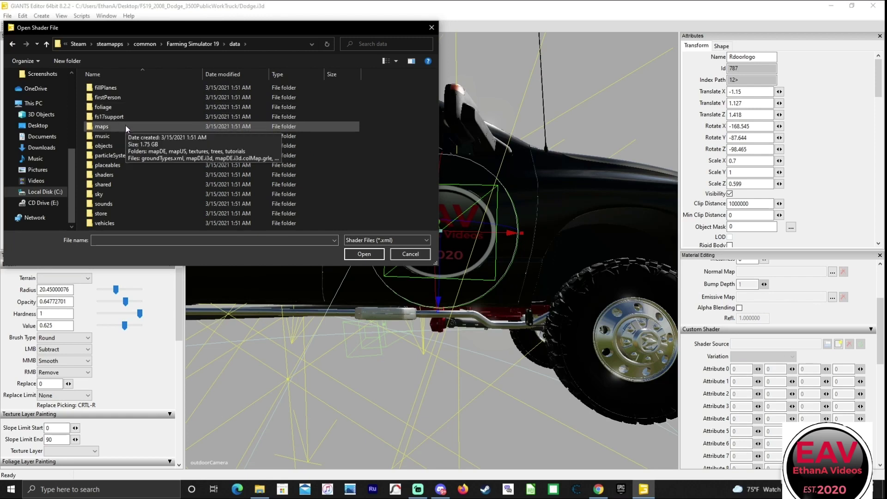
double_click(121, 175)
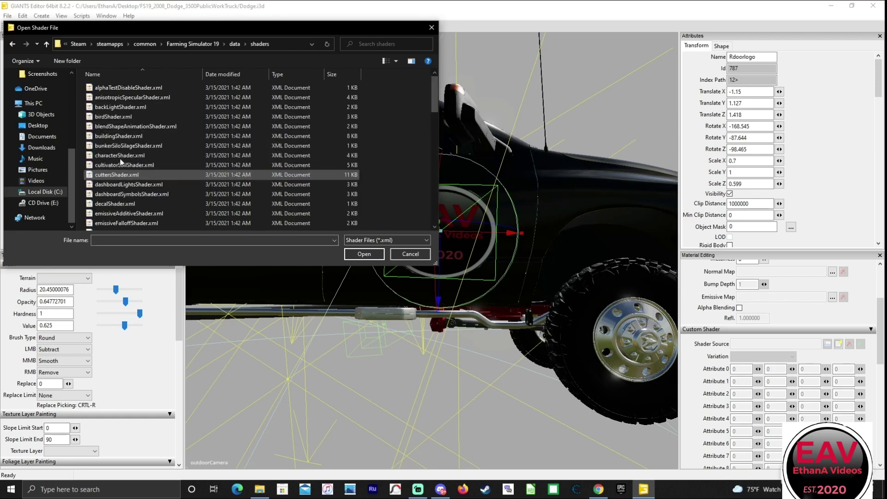
scroll(118, 157, "down", 5)
scroll(118, 148, "down", 8)
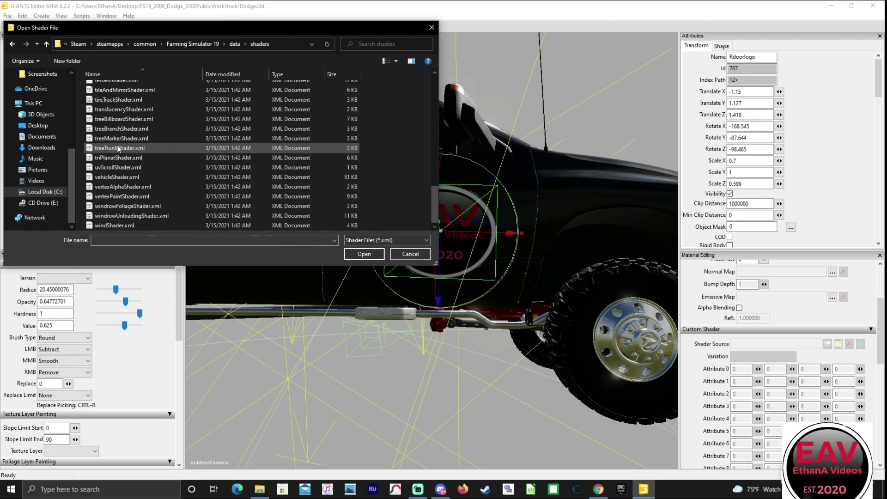
double_click(117, 177)
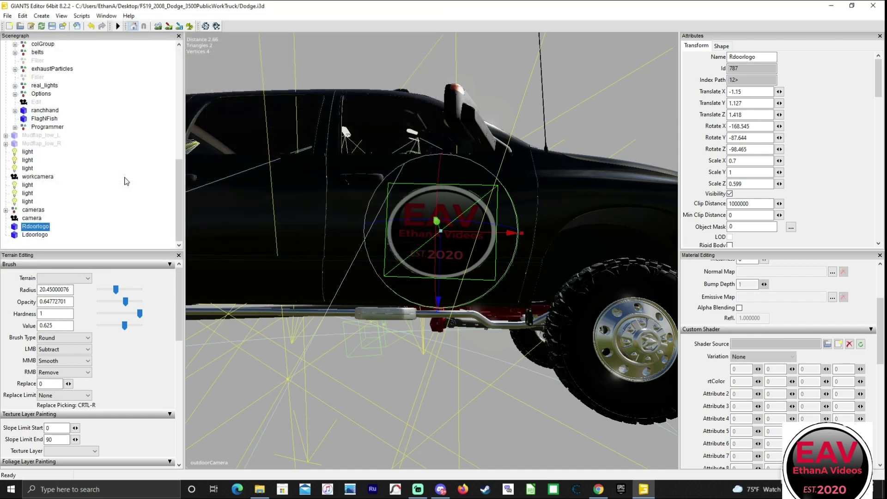
left_click(41, 236)
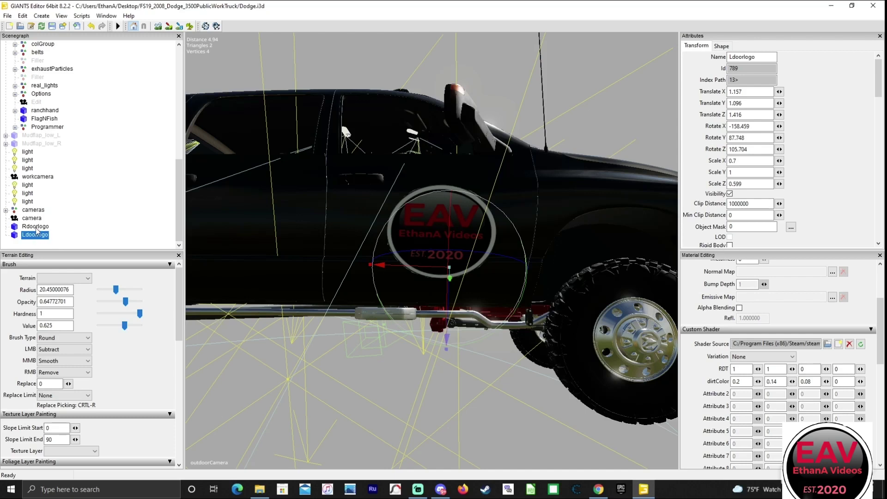
left_click(37, 227)
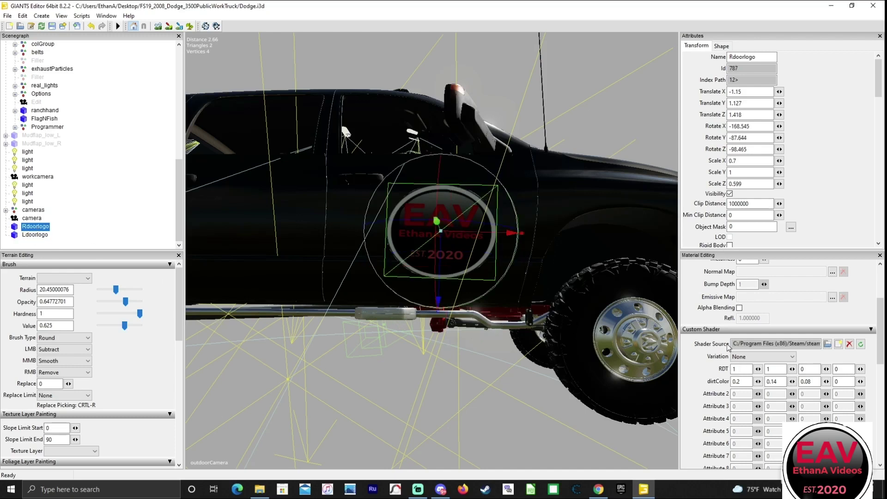
Set the Gloss Map of Rdoorlogo's material to reflectorsTrailers_specular.dds from Farming Simulator 19's data/shared folder
scroll(736, 337, "up", 1)
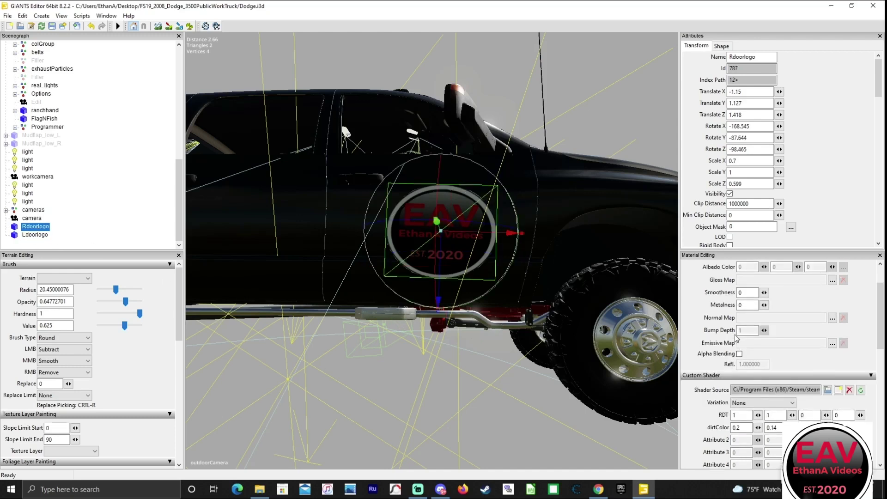
scroll(735, 338, "up", 1)
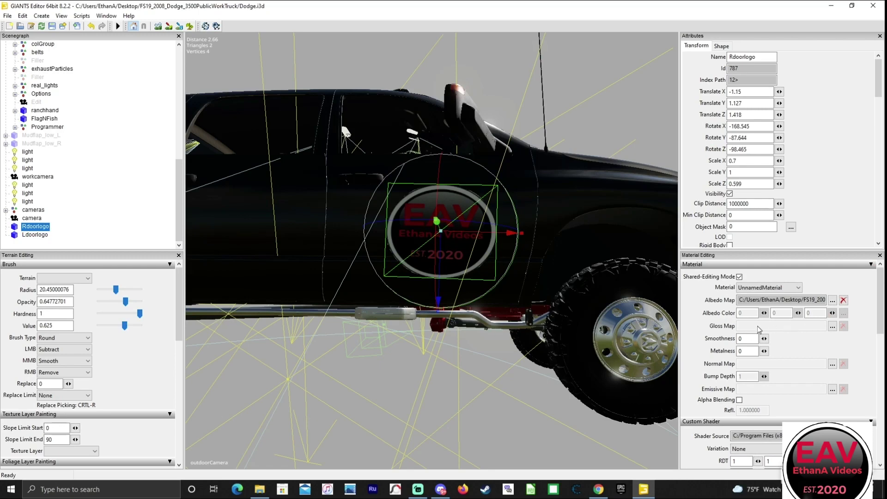
left_click(832, 327)
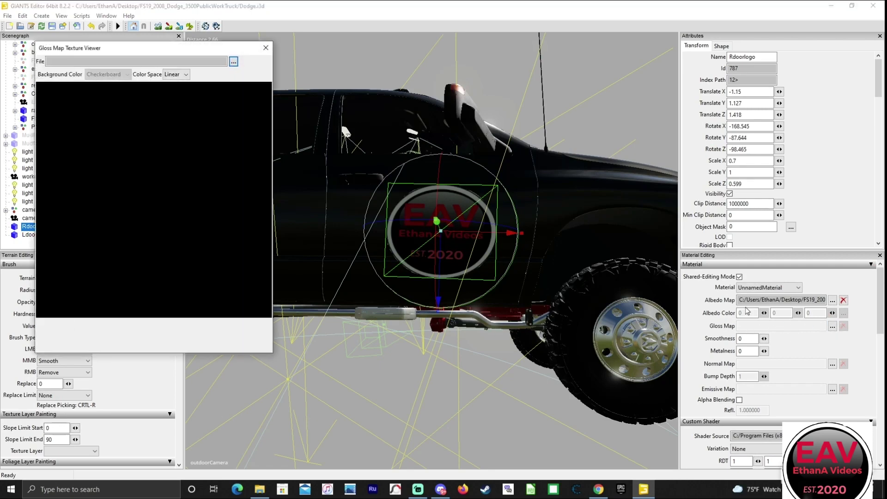
left_click(233, 61)
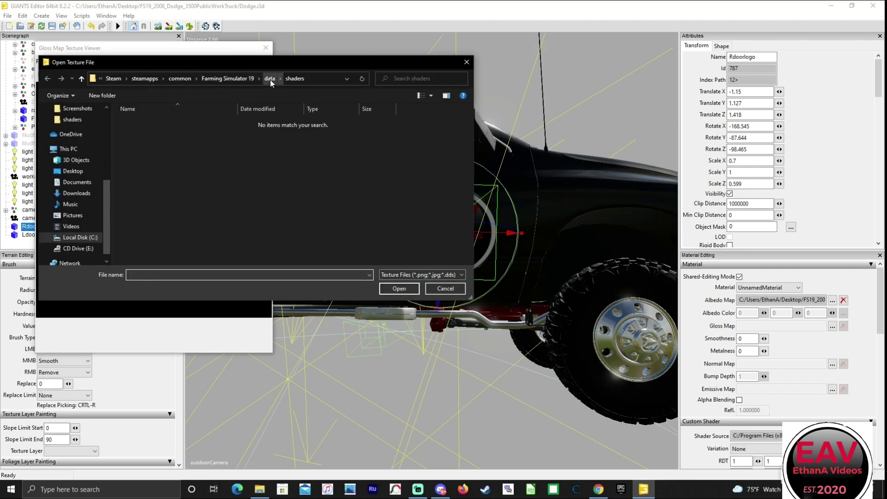
left_click(270, 79)
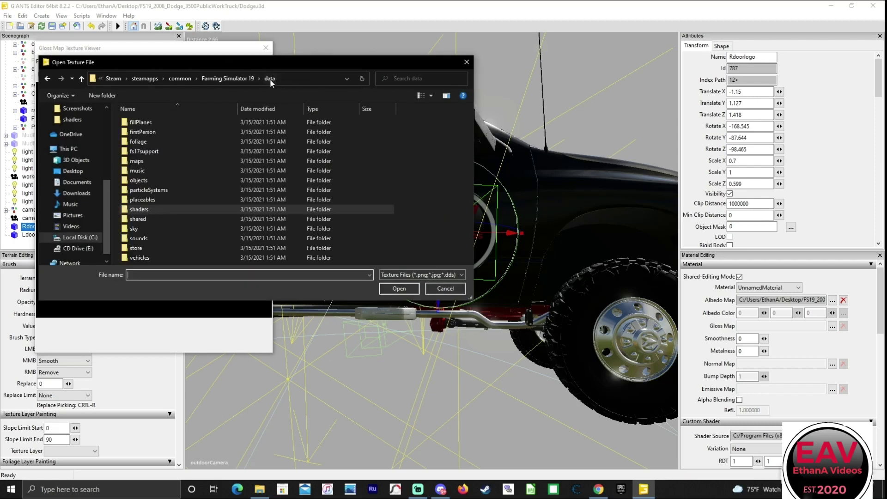
double_click(176, 220)
scroll(228, 190, "down", 1)
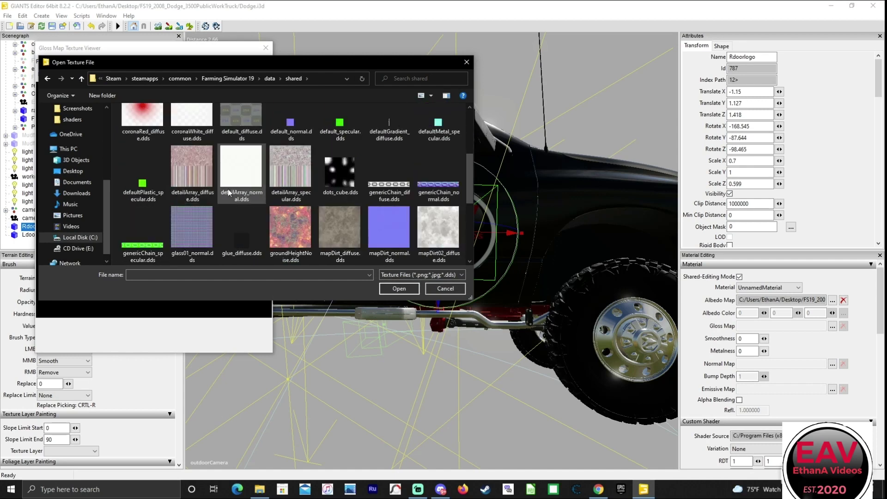
scroll(231, 190, "down", 3)
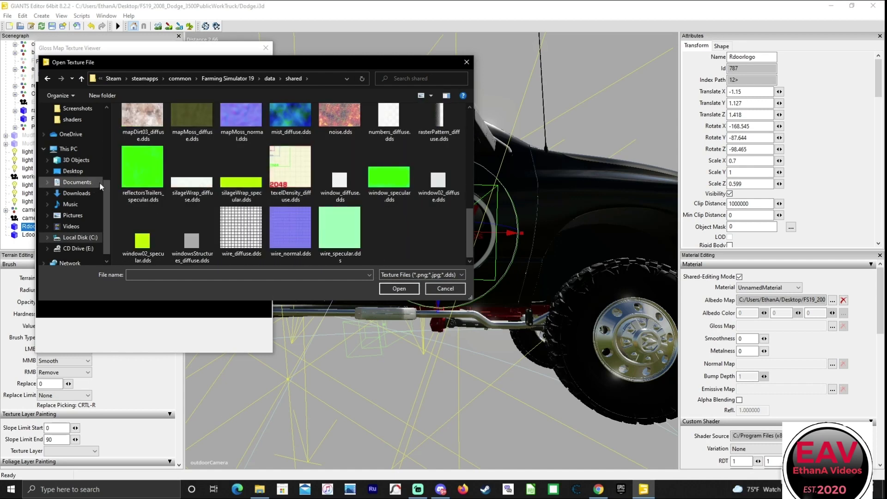
double_click(143, 182)
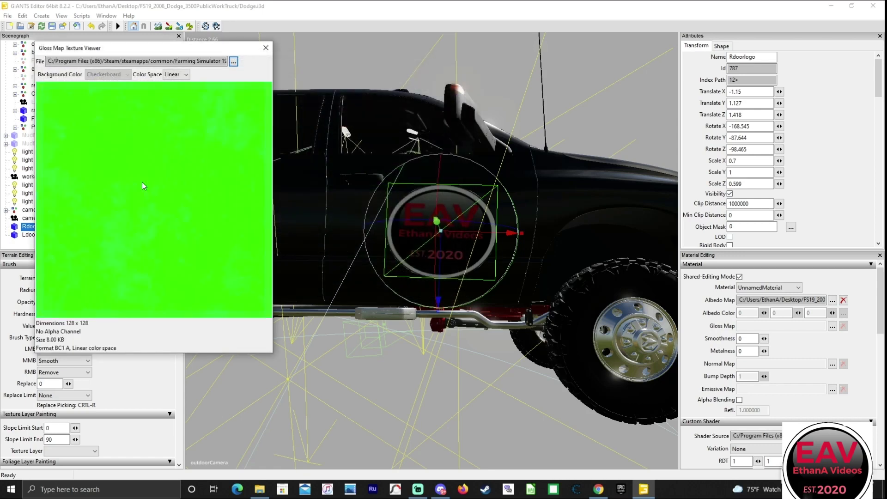
left_click(263, 47)
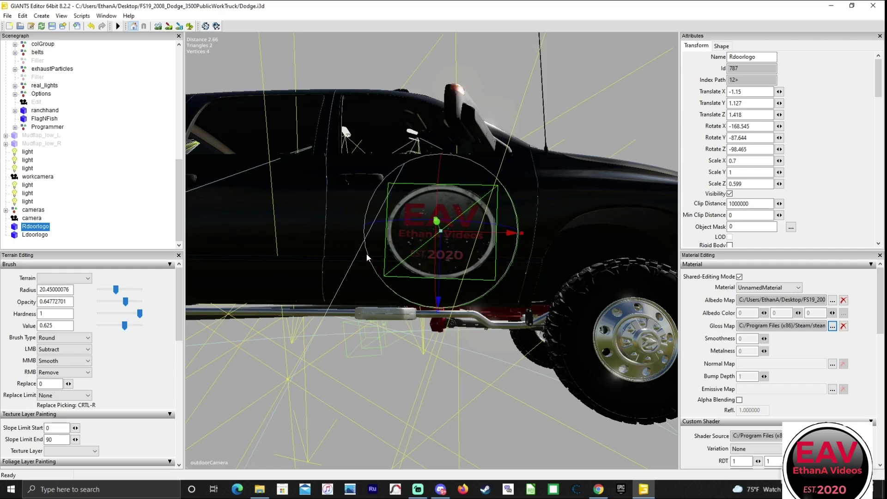
middle_click_drag(345, 312, 340, 328, "alt")
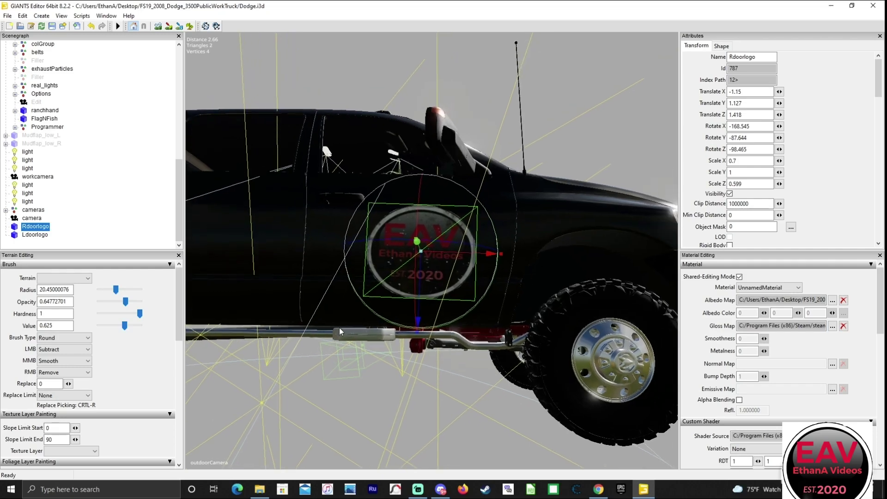
Fine-tune the rotation of Rdoorlogo on the right front door to about X -135, Y -89.3 and Z -132
left_click_drag(339, 328, 381, 325, "alt")
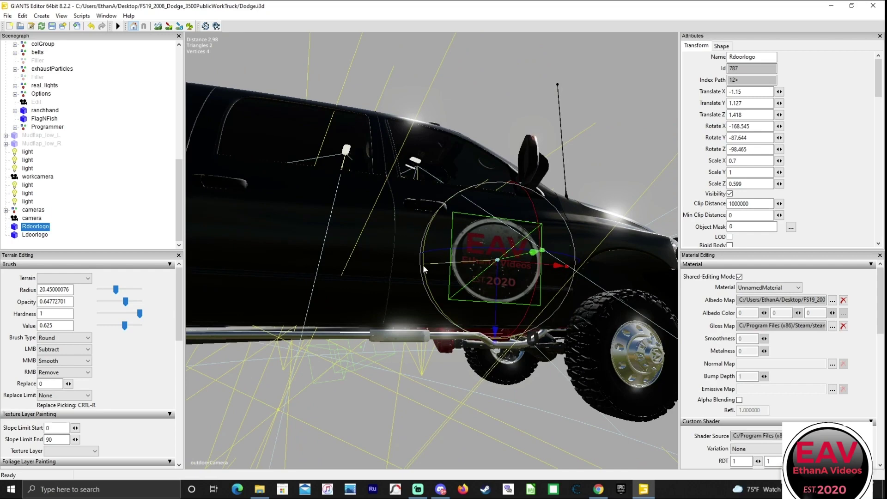
left_click_drag(423, 264, 422, 284)
left_click_drag(424, 388, 378, 395, "alt")
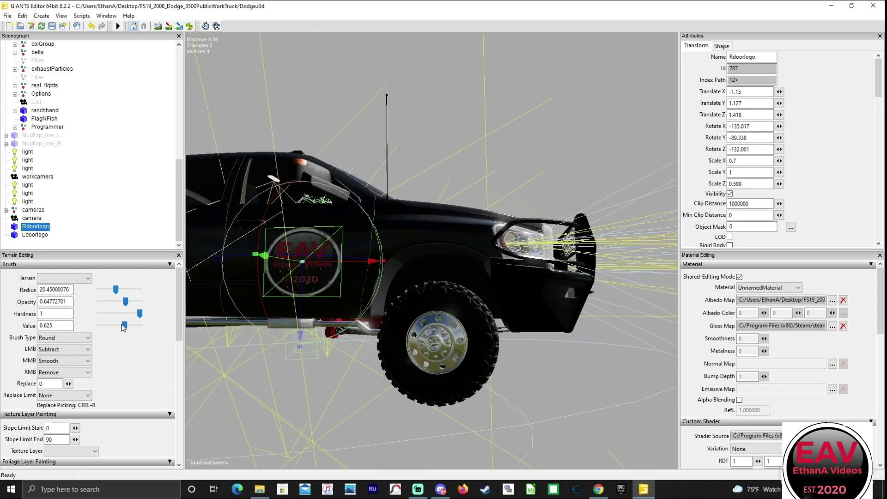
Select Ldoorlogo and examine how the EAV logo sits on the truck's left front door
left_click(29, 235)
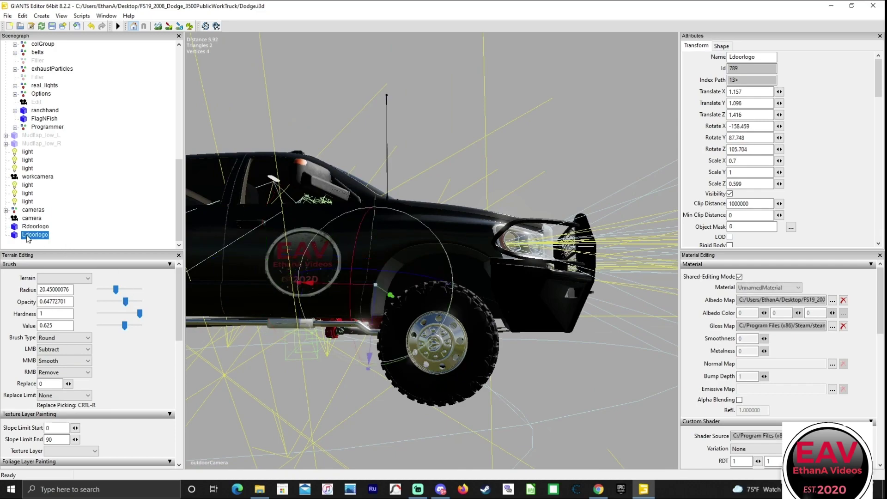
key("f")
left_click_drag(448, 340, 174, 360, "alt")
left_click_drag(479, 373, 466, 373, "alt")
scroll(466, 373, "up", 5)
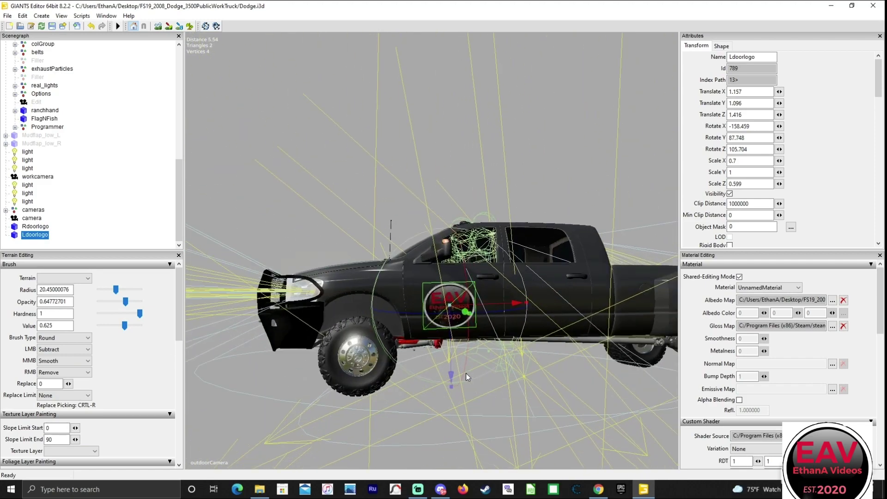
scroll(472, 393, "down", 3)
scroll(473, 390, "down", 2)
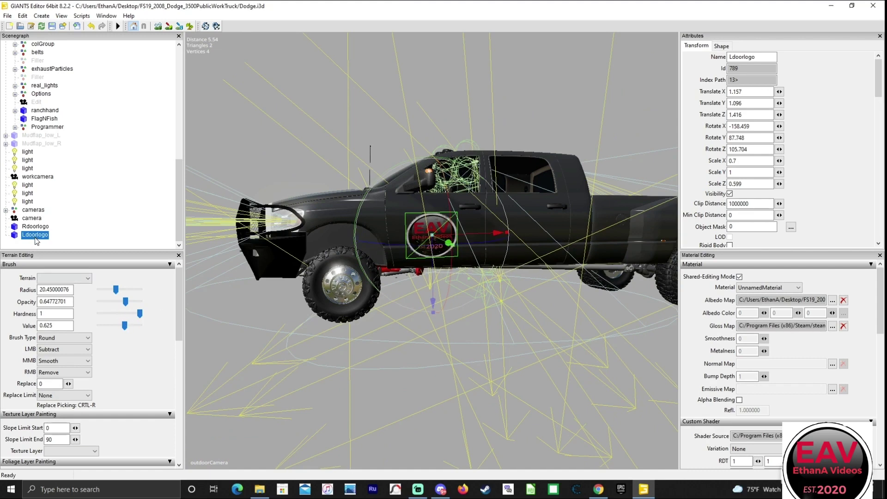
Collapse the 3rdGen group under Dodge in the scene graph to shorten the object tree
scroll(36, 238, "up", 3)
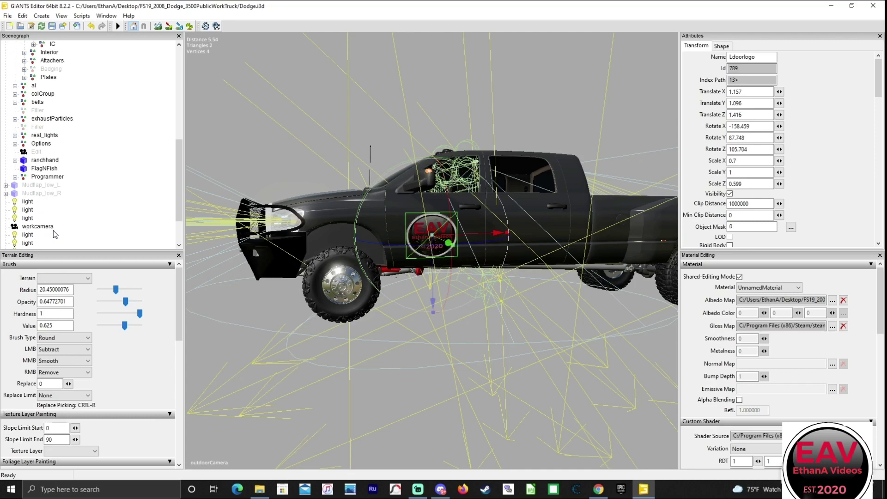
scroll(55, 233, "up", 6)
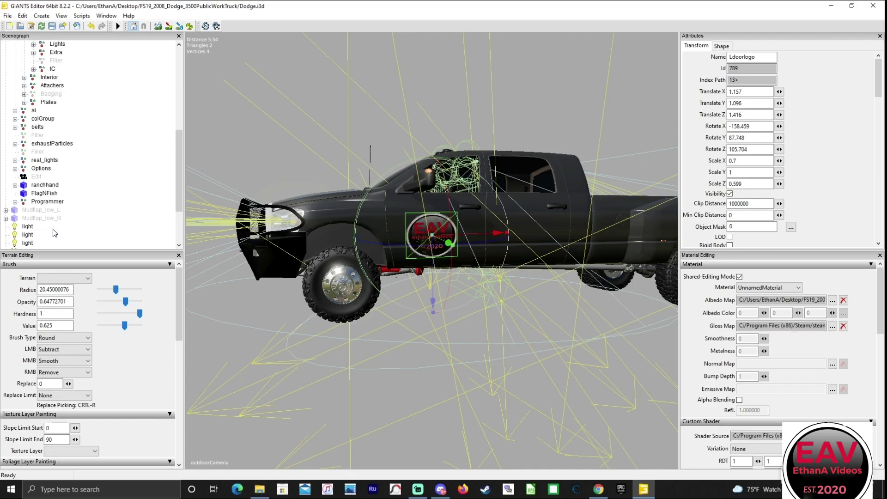
scroll(55, 234, "up", 8)
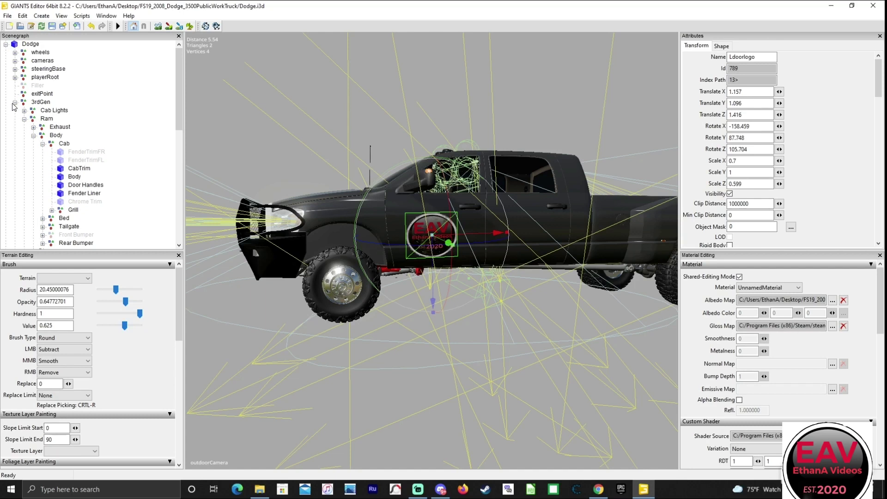
left_click(15, 102)
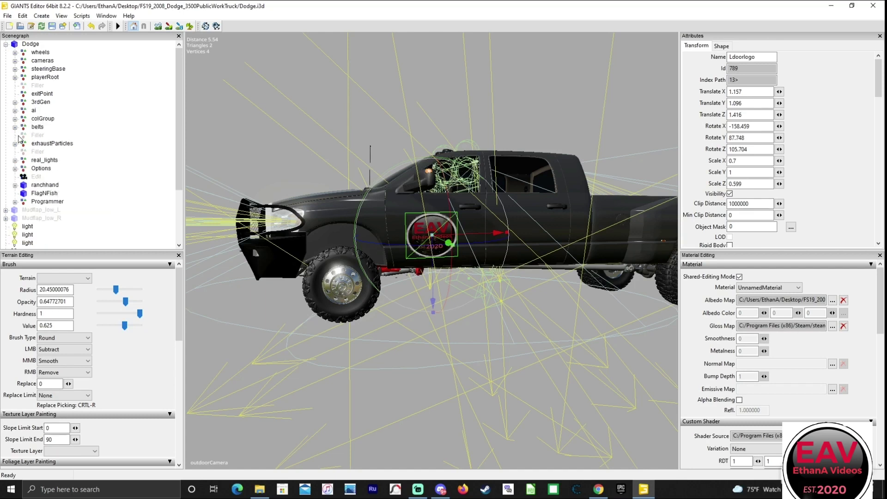
Move Ldoorlogo in the scene graph so that it becomes a child of the Dodge object
scroll(22, 144, "down", 2)
scroll(21, 145, "down", 2)
scroll(21, 144, "up", 3)
scroll(33, 122, "down", 3)
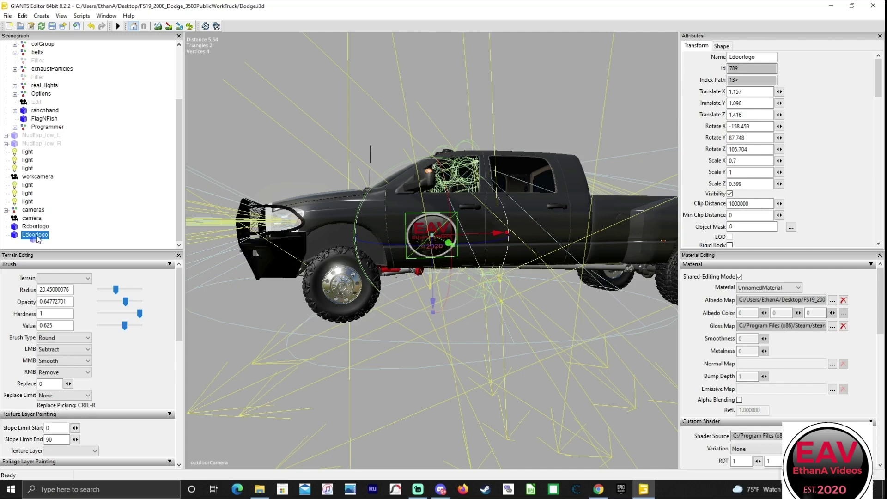
mouse_move(38, 240)
left_mouse_down()
mouse_move(47, 243)
mouse_move(58, 158)
mouse_move(58, 38)
mouse_move(68, 48)
left_mouse_up()
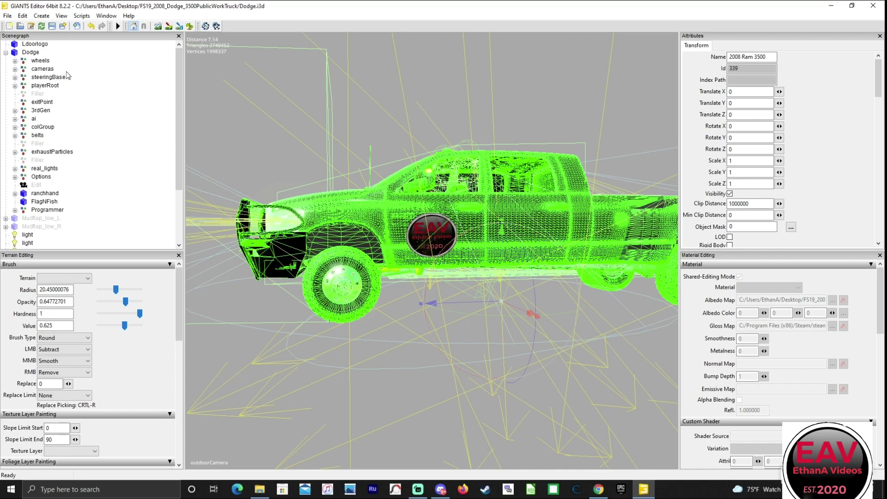
left_click(43, 45)
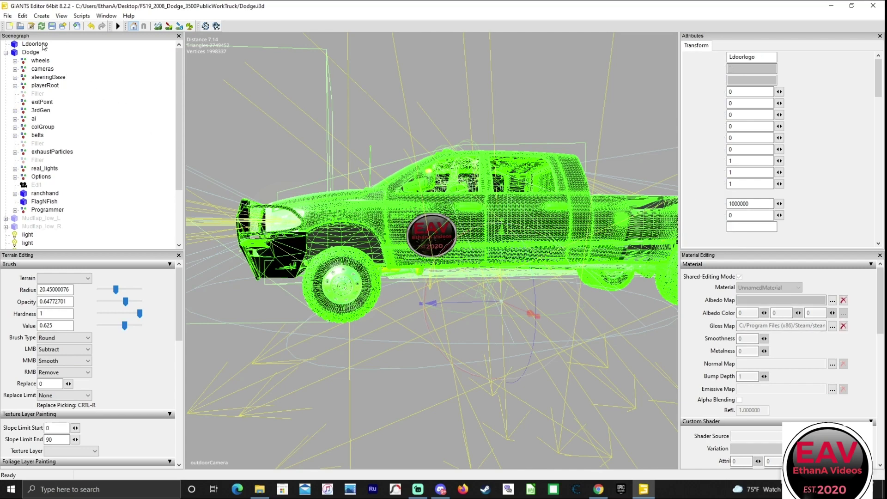
left_click_drag(43, 44, 35, 52)
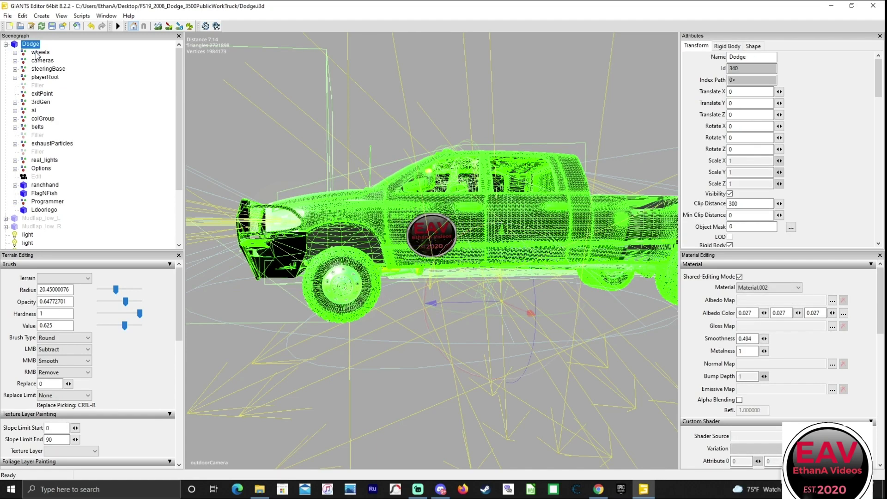
Move Rdoorlogo in the scene graph so that it becomes a child of the Dodge object alongside Ldoorlogo
scroll(79, 125, "down", 3)
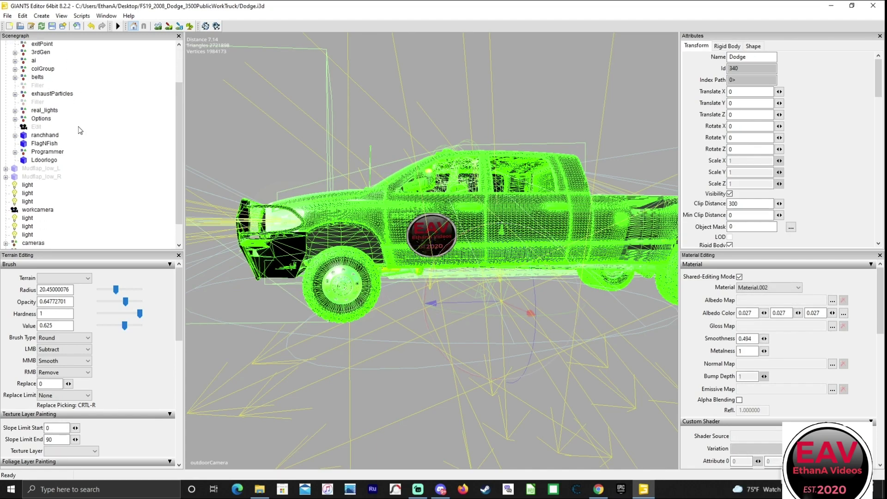
left_click(35, 236)
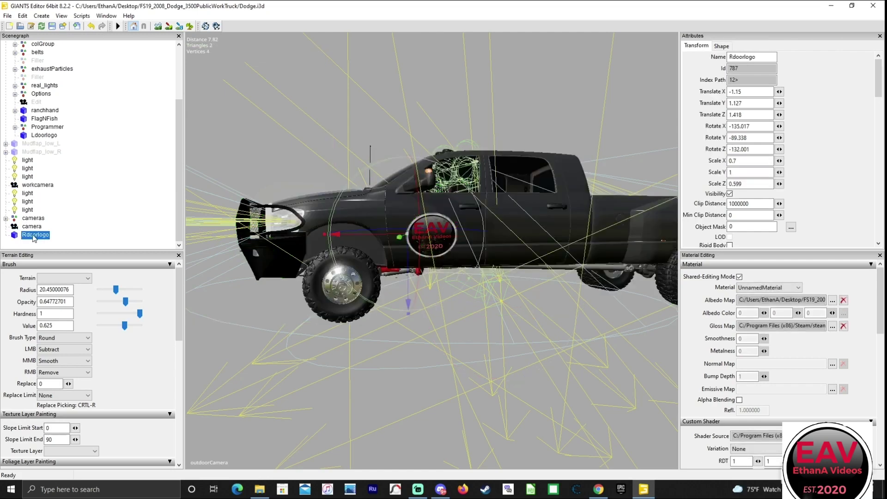
scroll(33, 237, "up", 1)
left_click(34, 240)
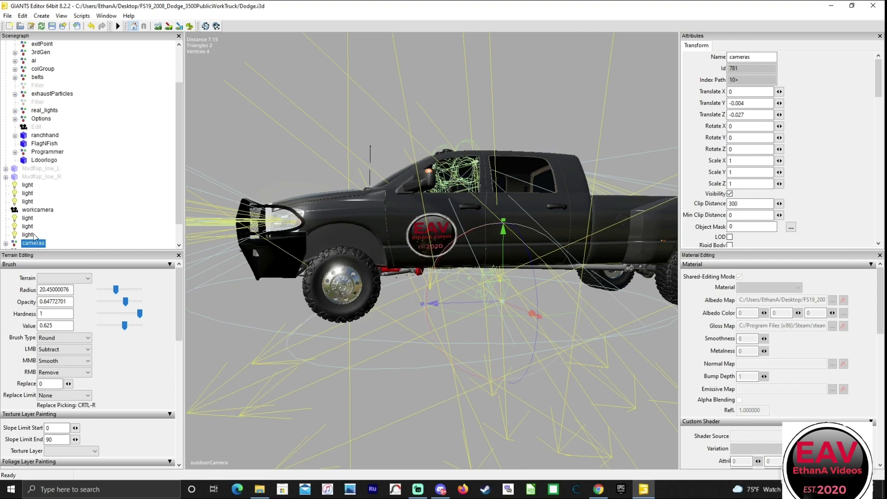
scroll(36, 235, "down", 1)
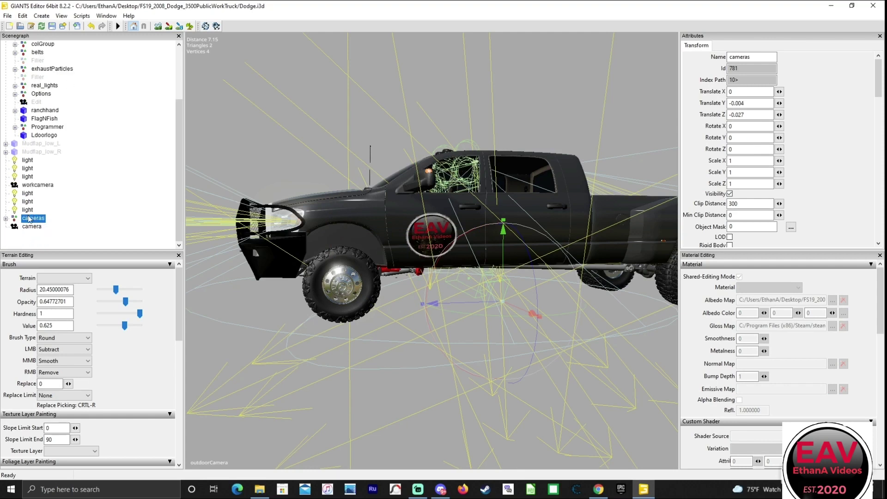
left_click(6, 218)
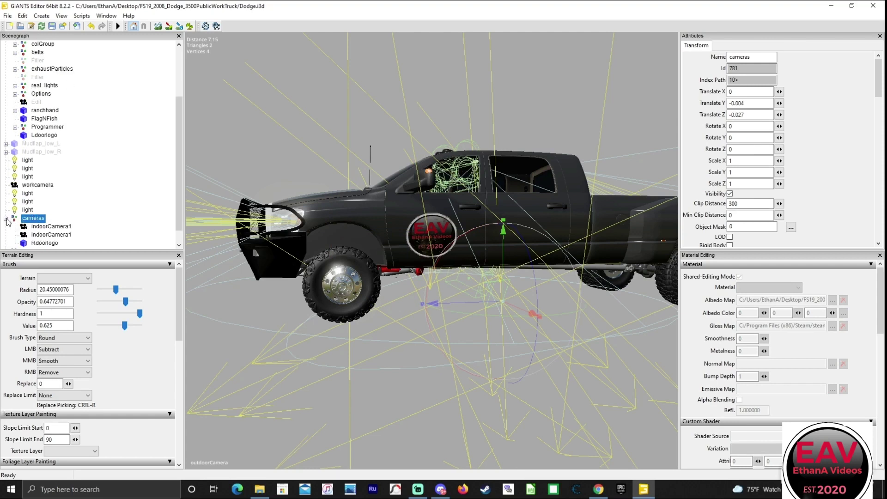
left_click(45, 245)
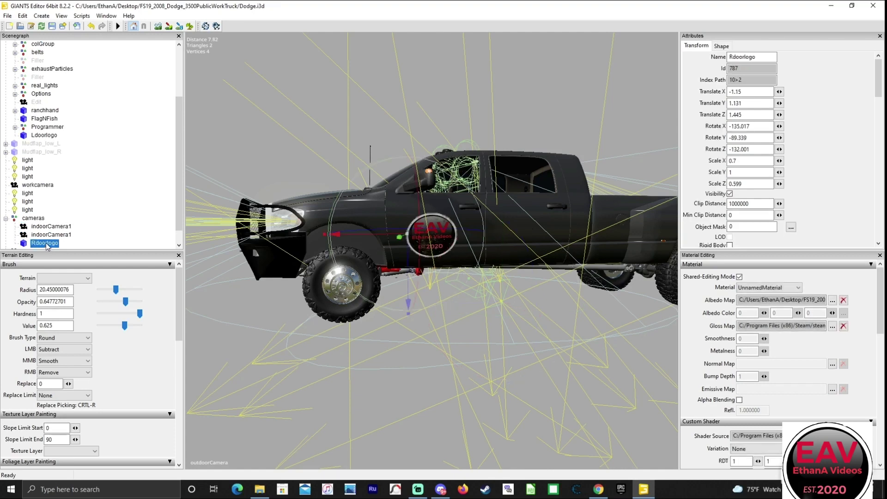
mouse_move(40, 244)
left_mouse_down()
mouse_move(50, 199)
mouse_move(69, 186)
mouse_move(71, 86)
mouse_move(63, 55)
mouse_move(42, 47)
left_mouse_up()
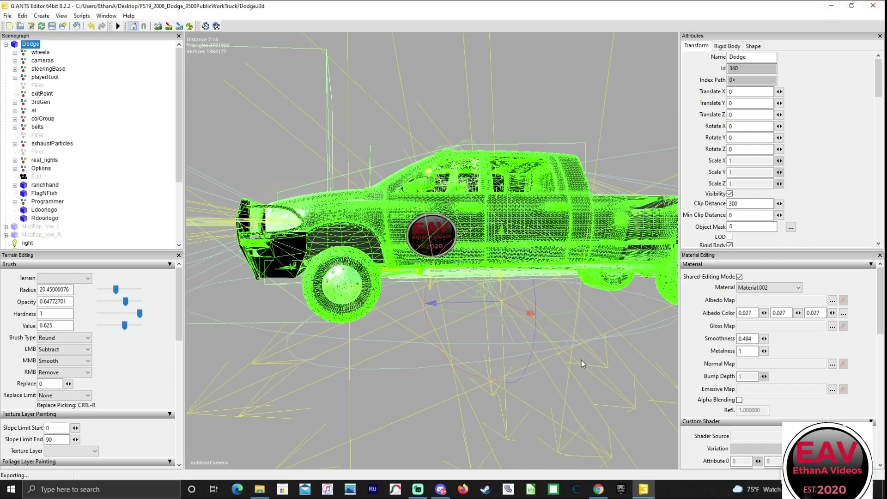
Finish saving Dodge.i3d and close GIANTS Editor, returning to the FS19_2008_Dodge_3500PublicWorkTruck folder with nothing selected
left_click(880, 7)
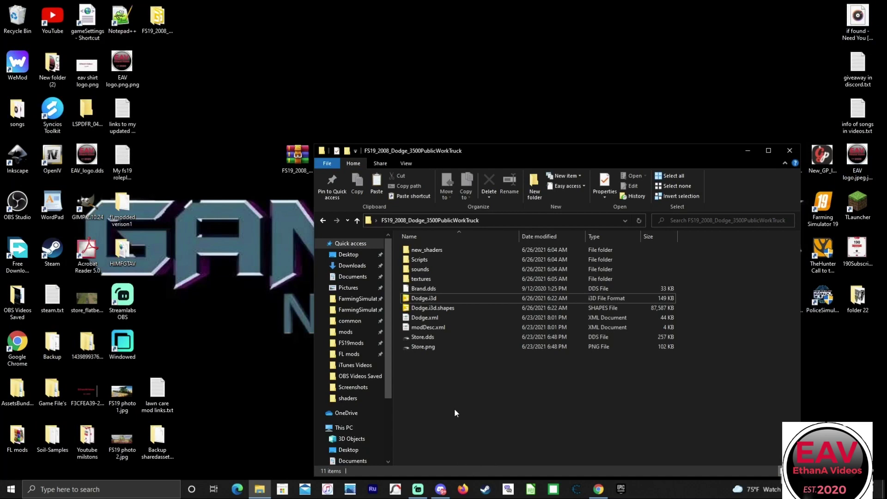
left_click_drag(442, 383, 437, 238)
left_click(475, 409)
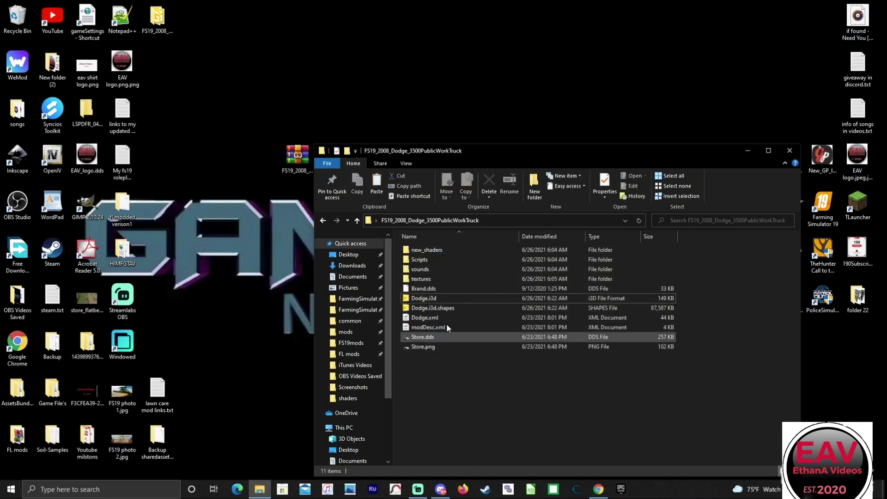
Compress all files and folders of the FS19_2008_Dodge_3500PublicWorkTruck folder into one zip archive
left_click(451, 300)
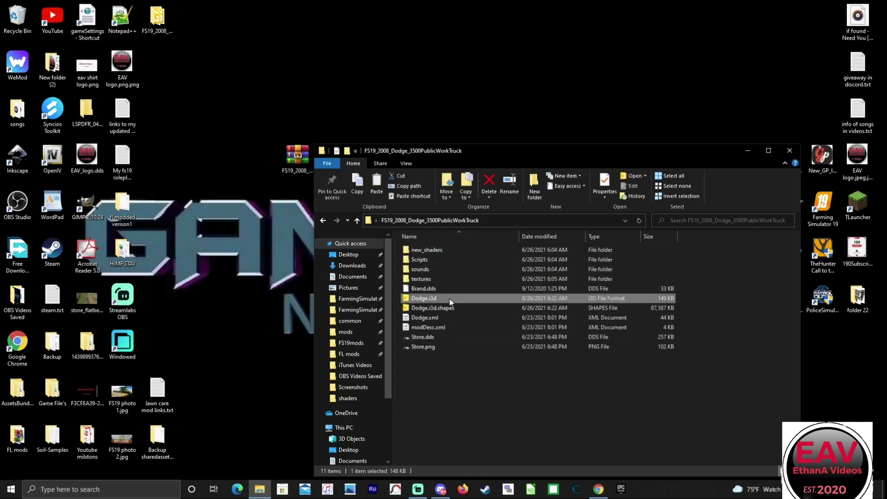
key("ctrl+a")
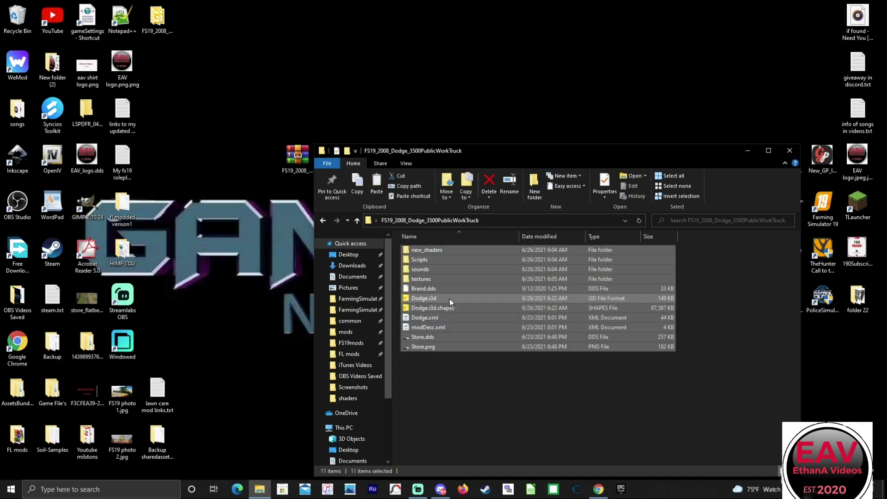
right_click(451, 301)
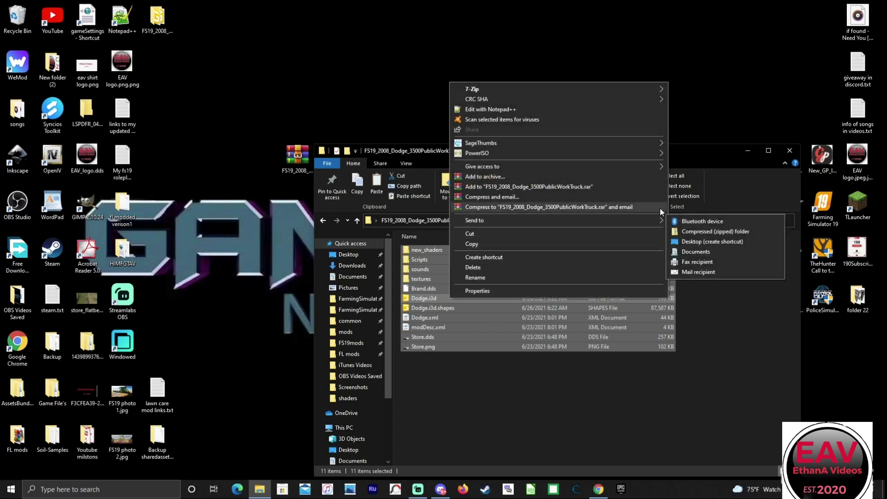
mouse_move(656, 224)
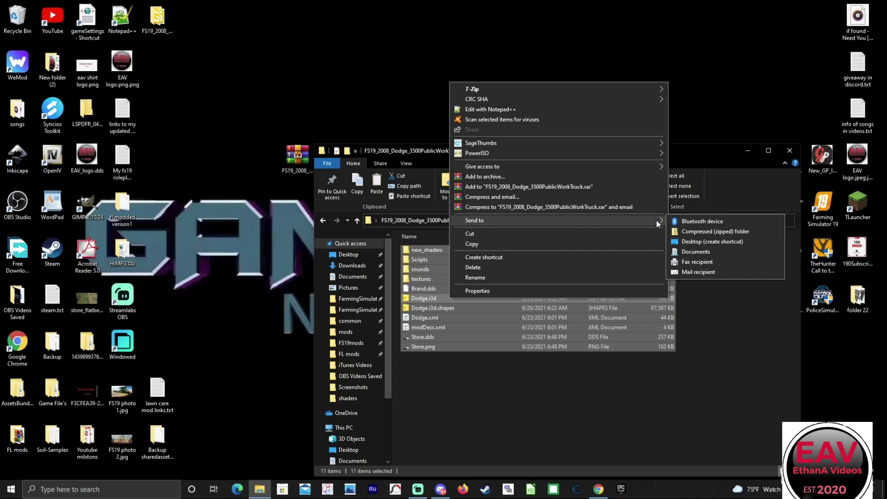
left_click(688, 235)
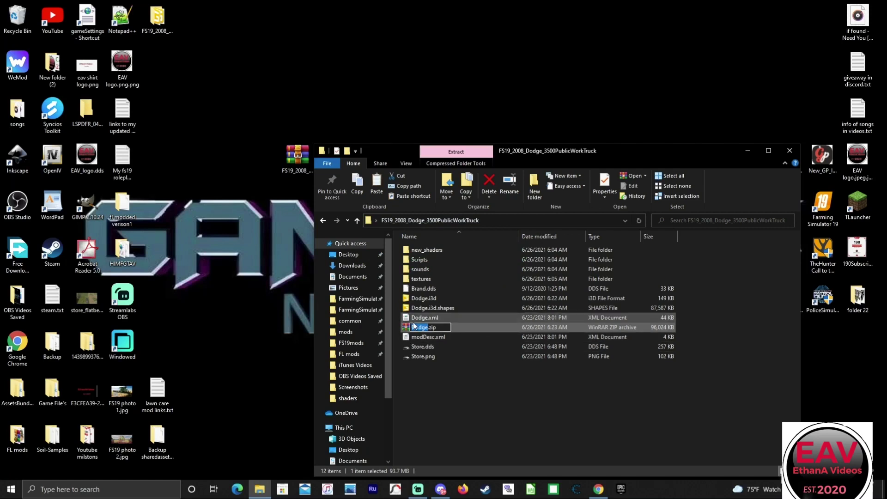
Rename the new zip archive as FS19_2008_Dodge_3500PublicWorkTruck_edited.zip
left_click(429, 328)
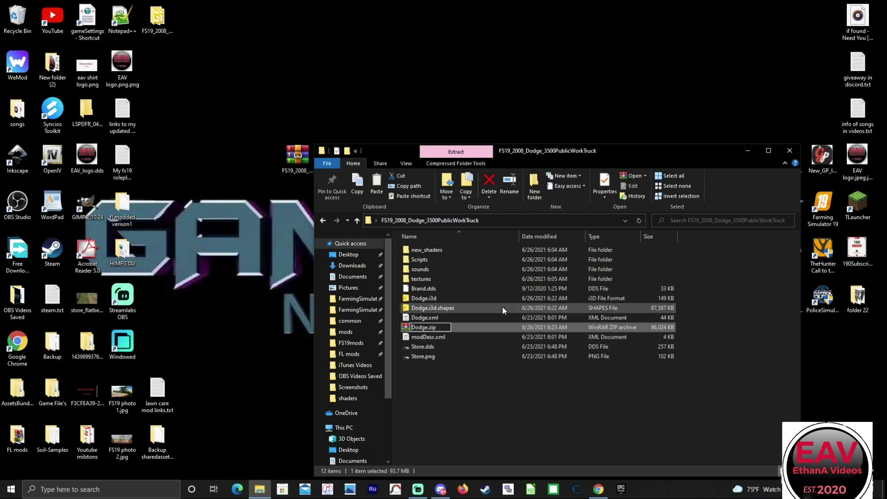
type("FS19_2008")
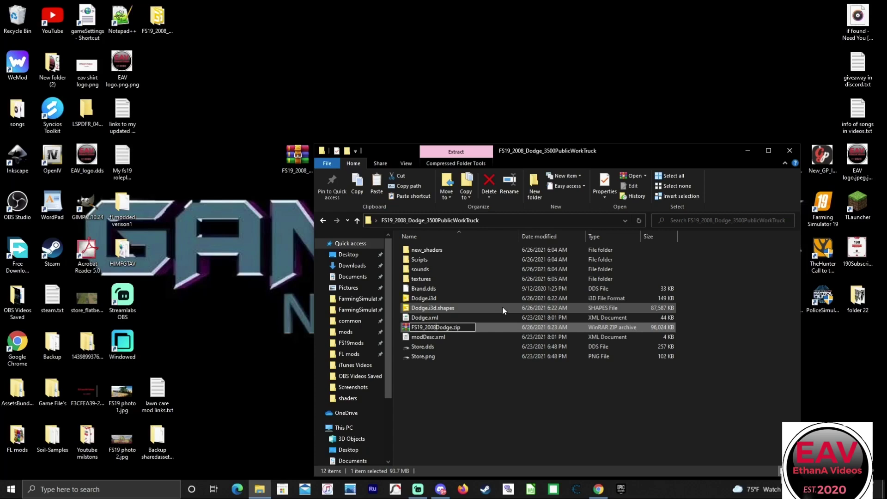
type("_")
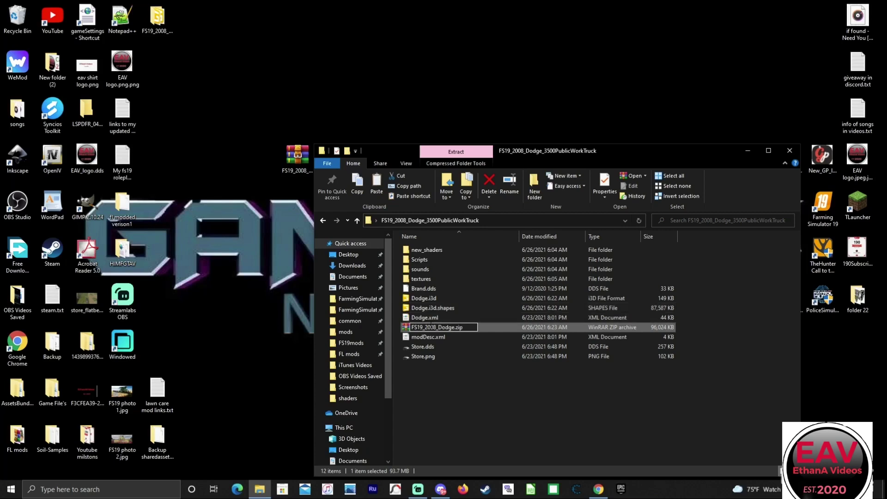
left_click(455, 328)
key("Delete")
type("_3500PublicWork")
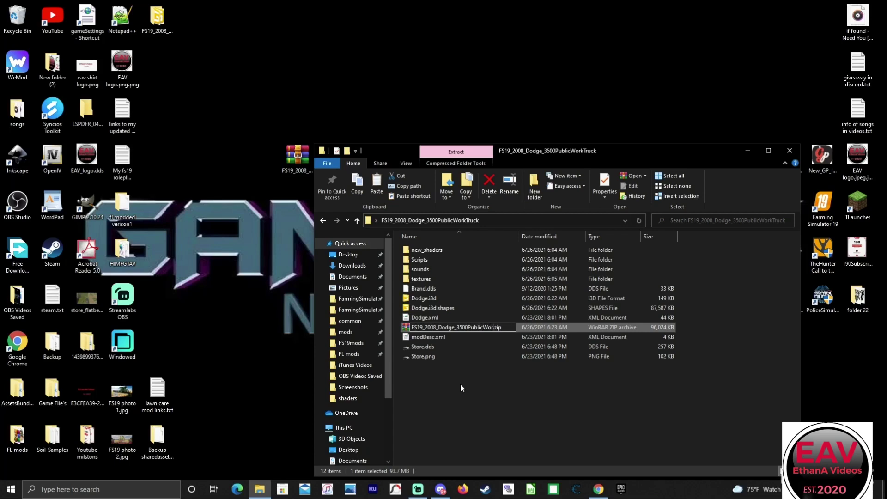
type("Truck_editied")
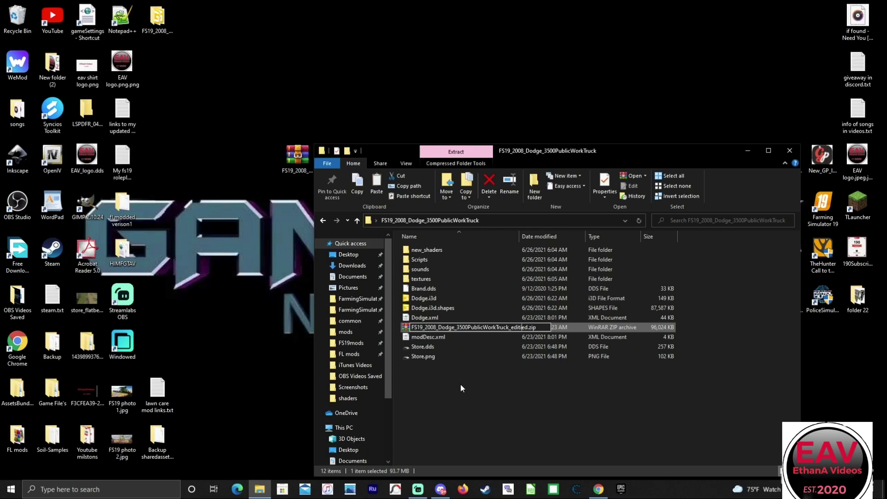
key("BackSpace")
key("Return")
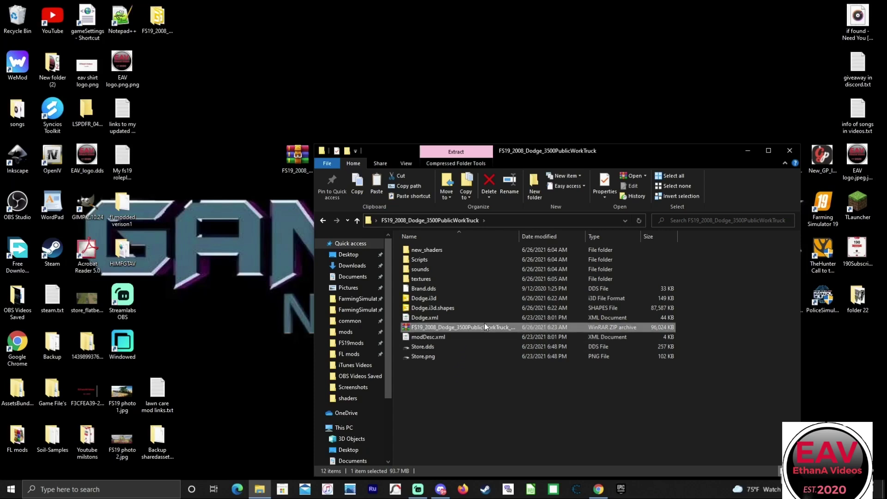
Move the edited truck's zip archive from the mod folder to the desktop and close the folder window
left_click_drag(483, 328, 357, 334)
left_click_drag(356, 331, 543, 28)
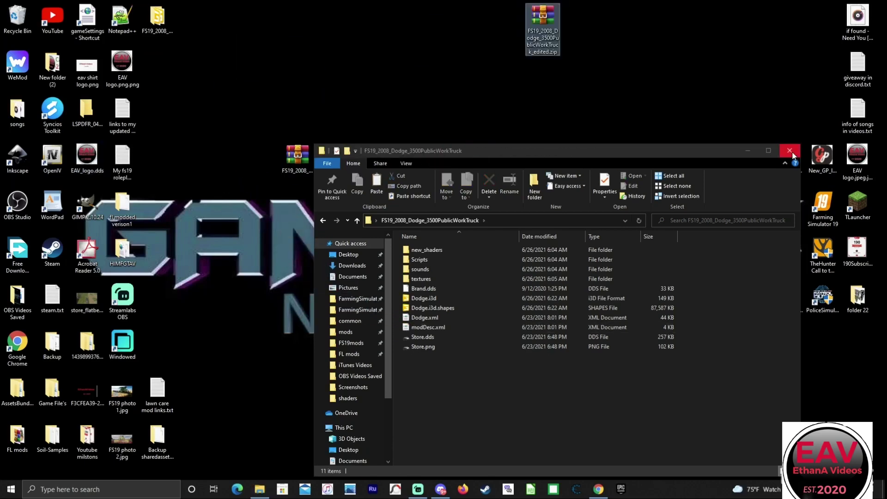
left_click(790, 151)
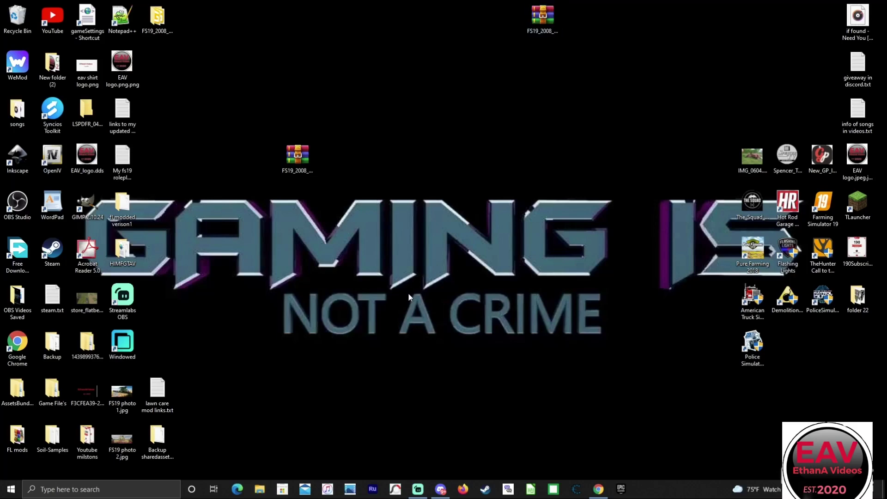
Open the FS19mods folder in a new file window
key("super+e")
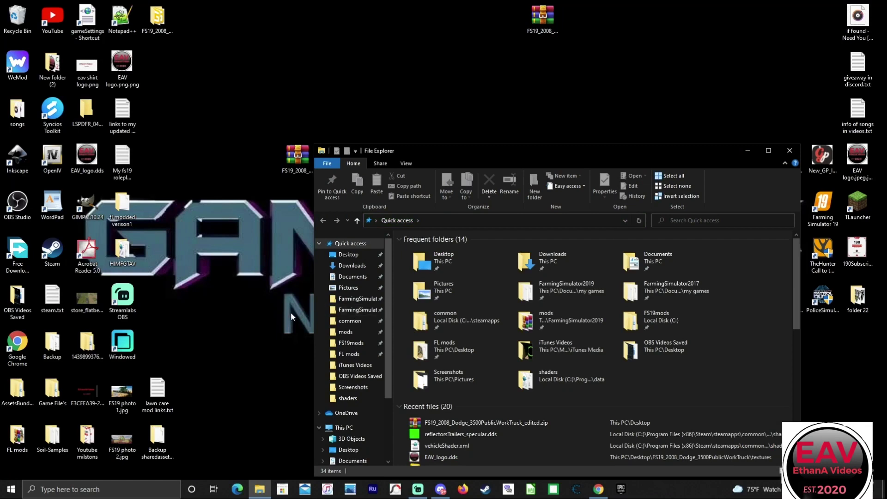
left_click(351, 343)
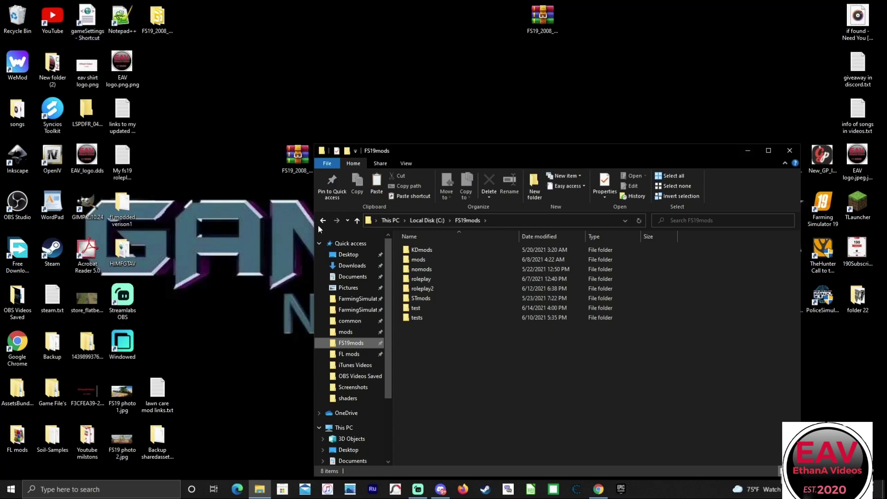
Copy the gameSettings name from the desktop shortcut's properties, and delete that shortcut to the Recycle Bin
mouse_move(93, 21)
left_mouse_down()
mouse_move(76, 35)
mouse_move(60, 27)
mouse_move(87, 21)
left_mouse_up()
right_click(88, 20)
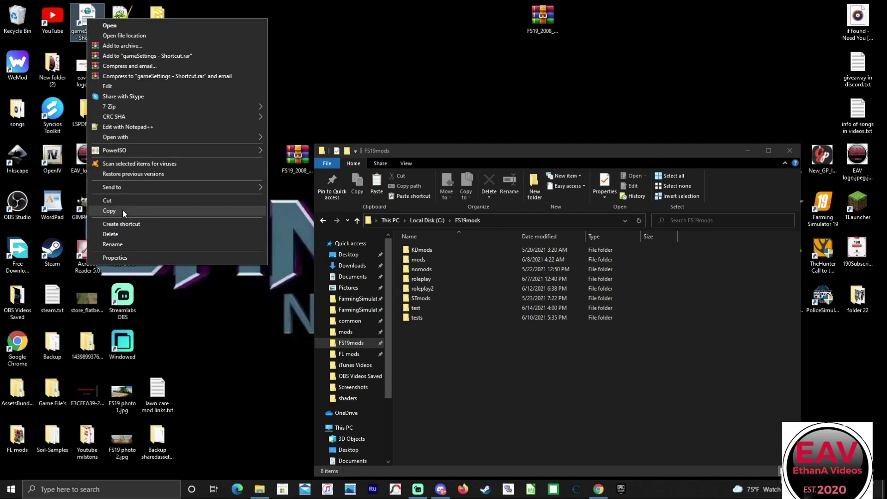
left_click(115, 258)
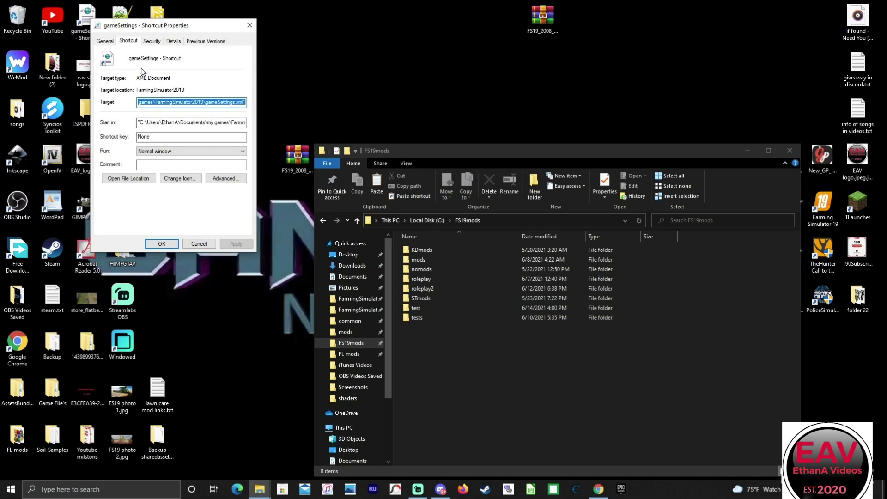
left_click(110, 43)
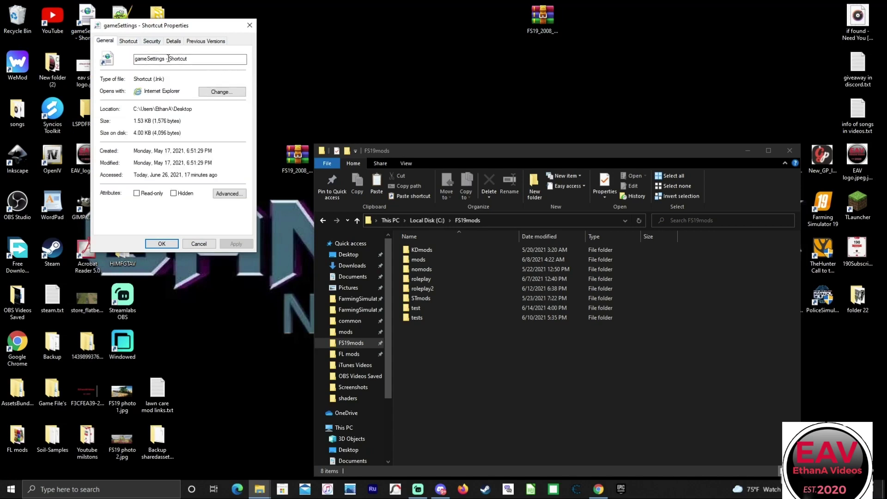
double_click(162, 59)
key("ctrl+c")
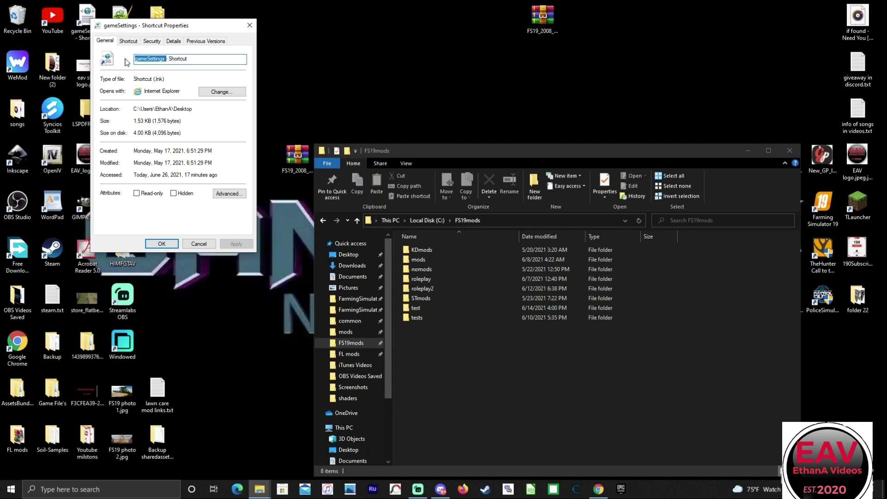
left_click(249, 25)
left_click_drag(81, 13, 17, 17)
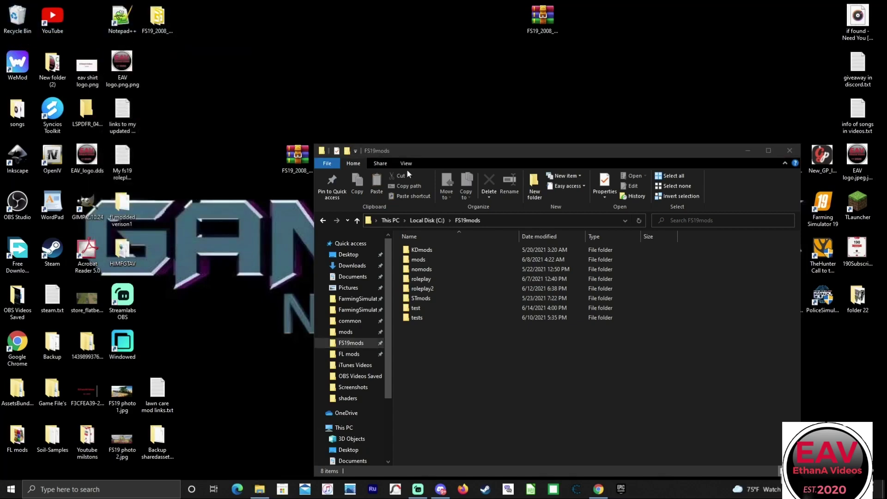
Go to the FarmingSimulator2019 folder inside Documents > my games and bring its game settings files into view
left_click(368, 300)
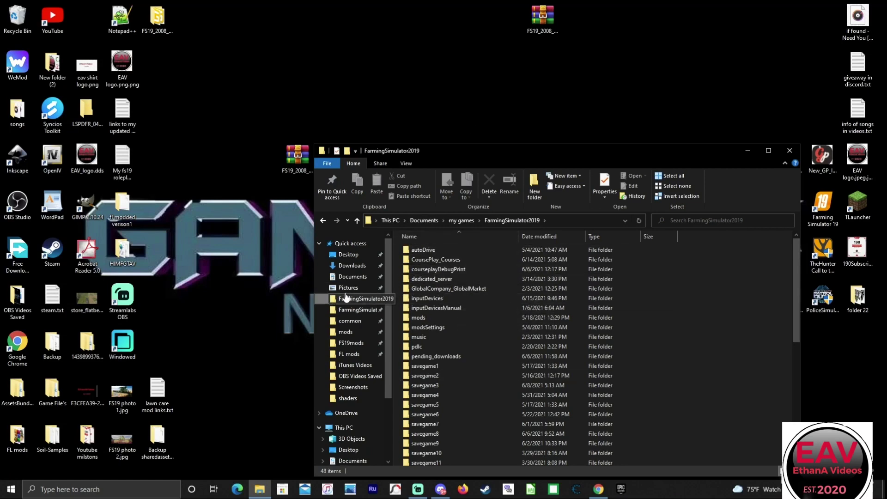
left_click(353, 278)
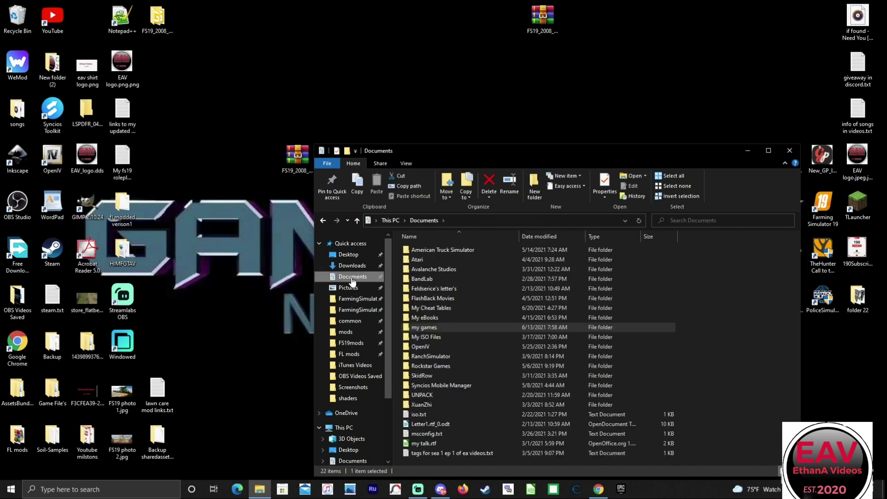
double_click(423, 328)
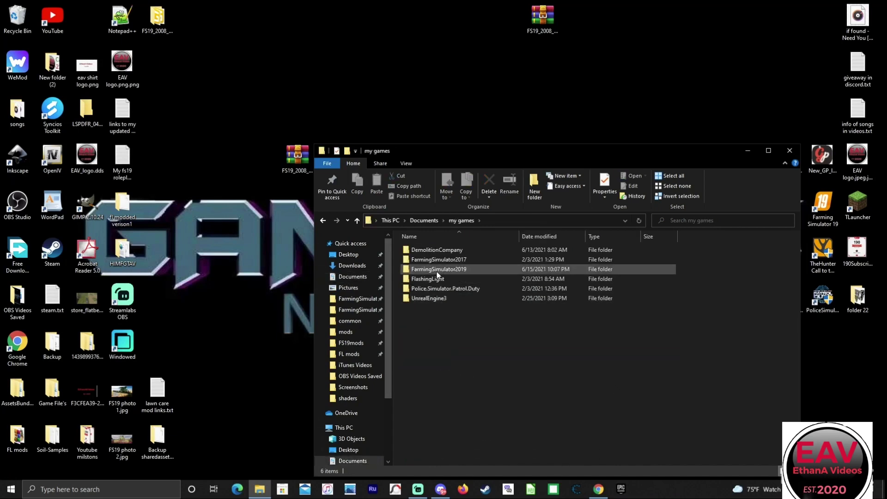
double_click(452, 272)
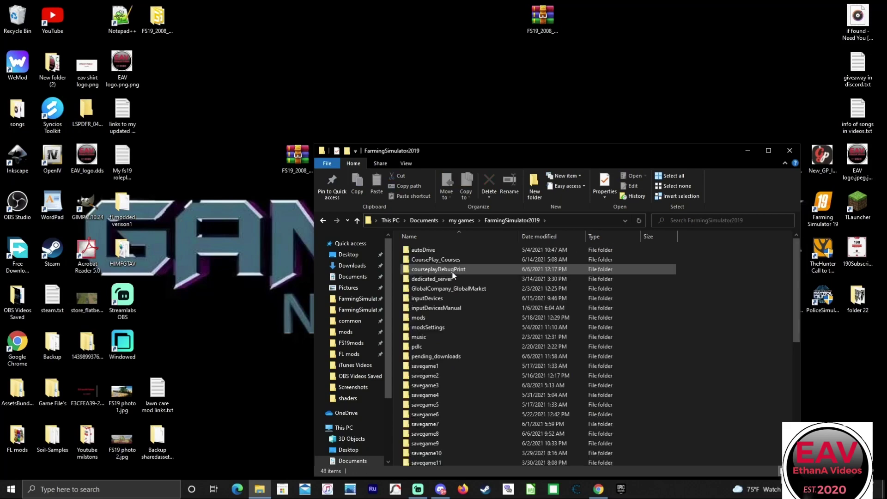
scroll(469, 356, "down", 8)
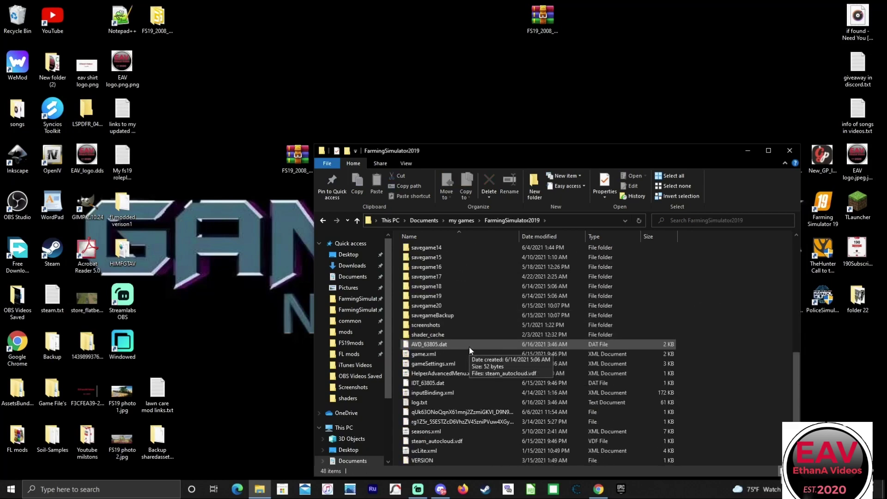
scroll(471, 343, "up", 3)
scroll(472, 343, "down", 3)
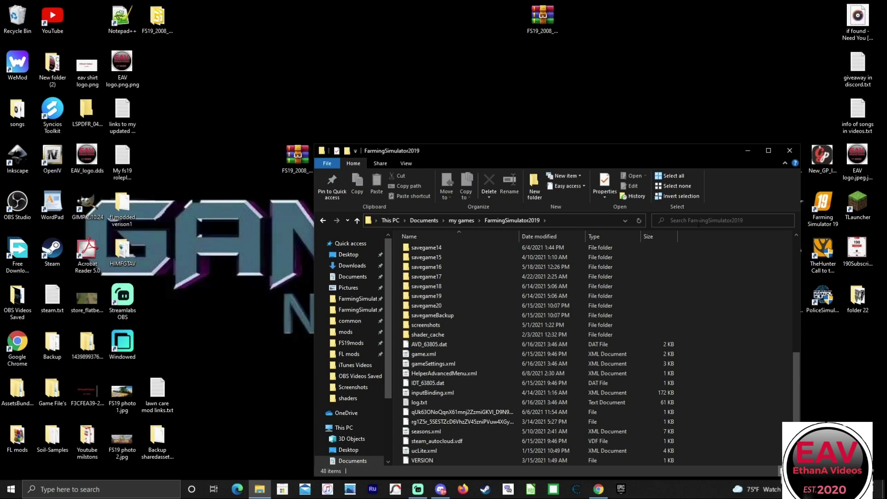
left_click(733, 224)
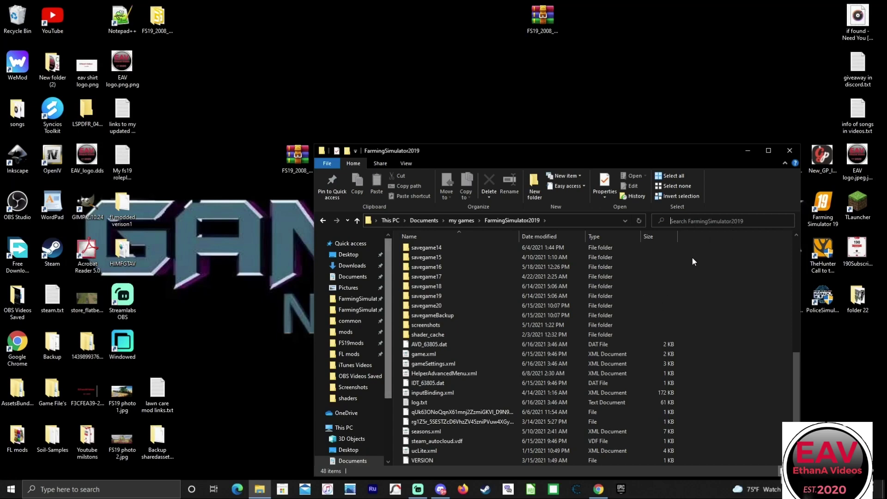
key("ctrl+v")
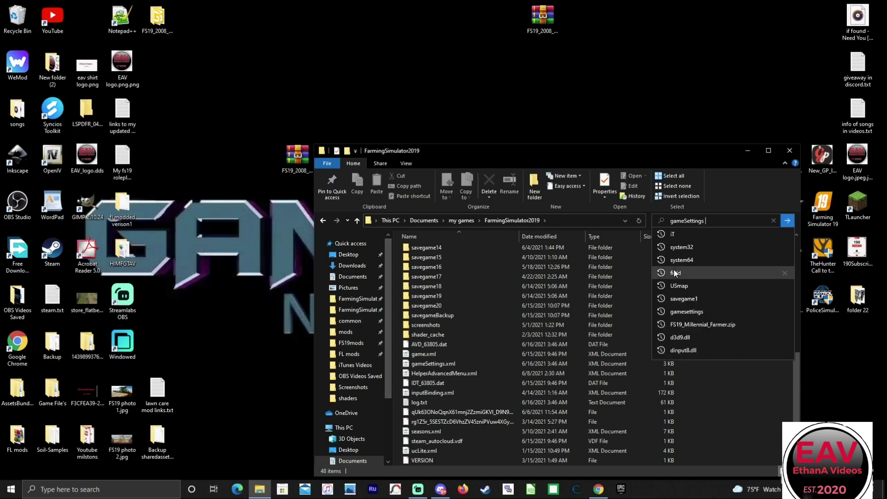
key("BackSpace")
key("BackSpace")
key("BackSpace")
key("BackSpace")
key("BackSpace")
key("BackSpace")
key("BackSpace")
key("BackSpace")
key("BackSpace")
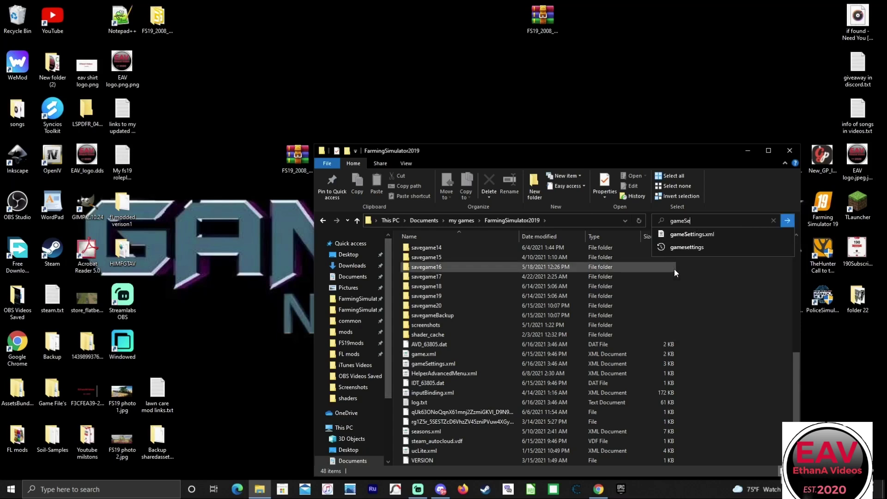
key("BackSpace")
key("BackSpace")
key("BackSpace")
key("BackSpace")
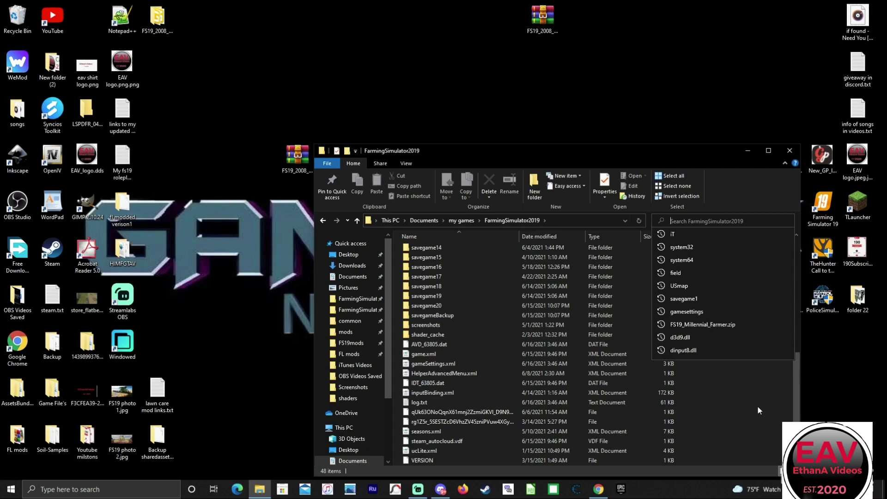
left_click(758, 407)
Create a desktop shortcut to gameSettings.xml from the FarmingSimulator2019 folder
left_click(428, 365)
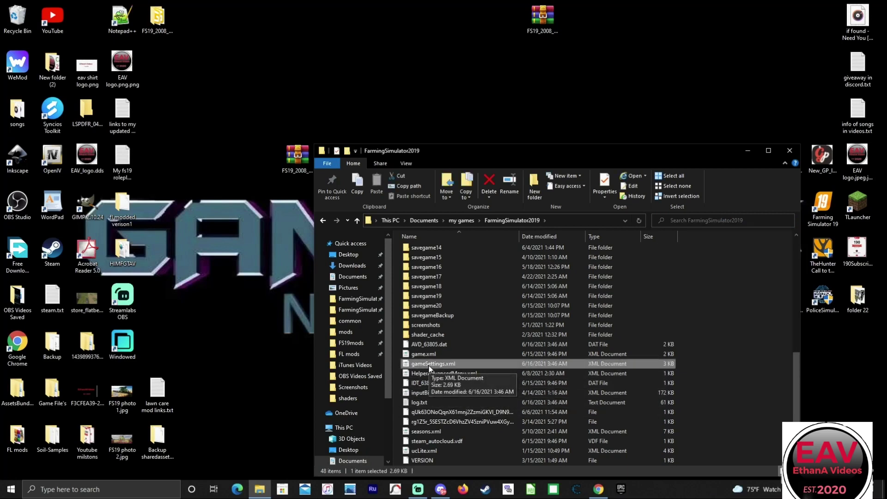
left_click(733, 312)
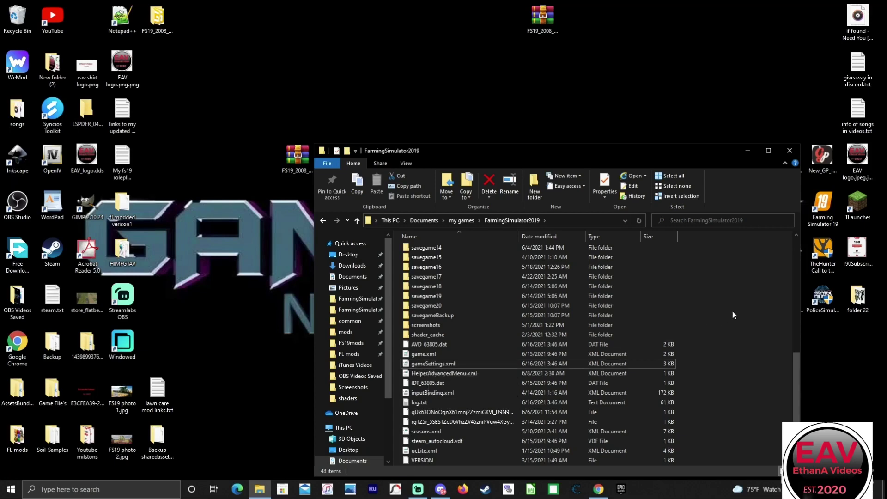
left_click(428, 366)
right_click(427, 368)
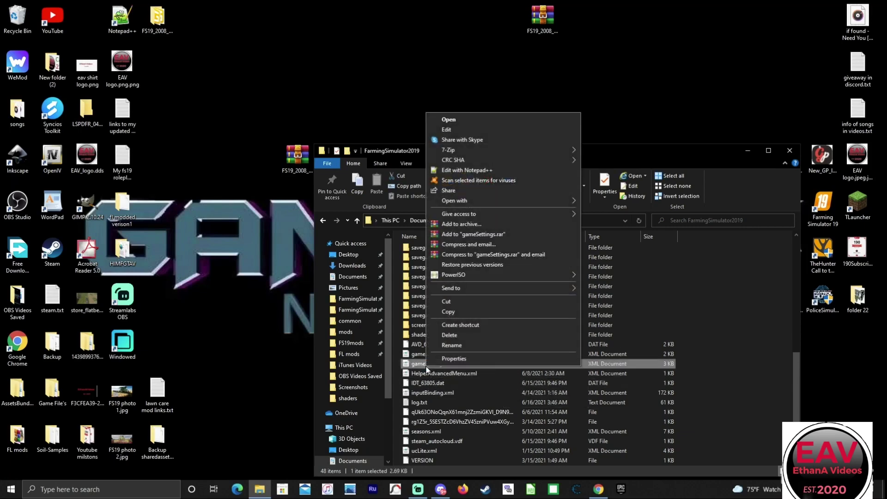
mouse_move(502, 286)
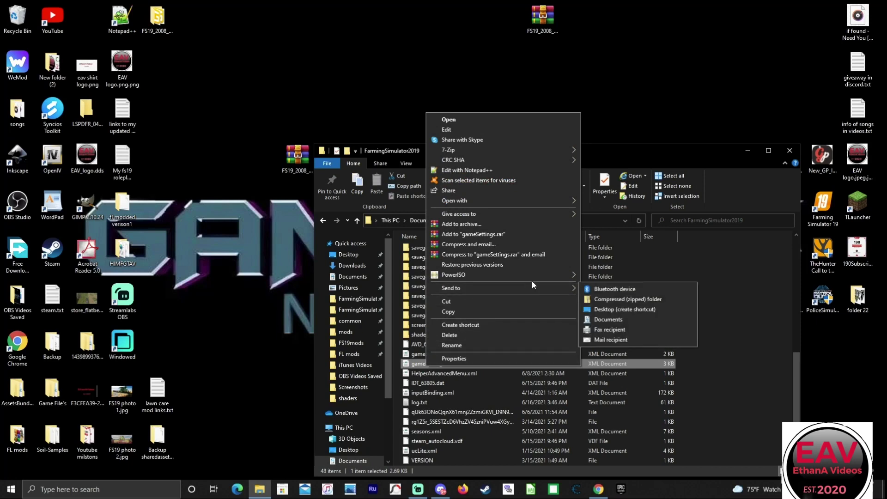
left_click(613, 313)
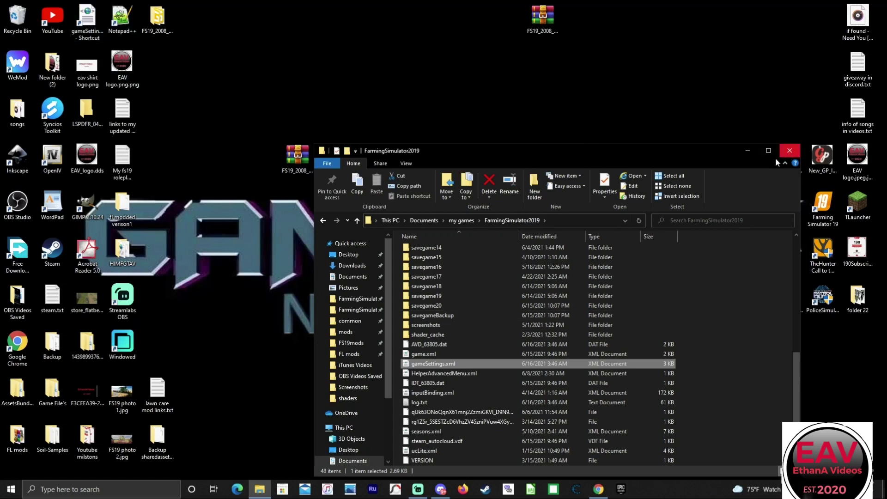
Browse to Local Disk (C:) and open its FS19mods folder
left_click(356, 344)
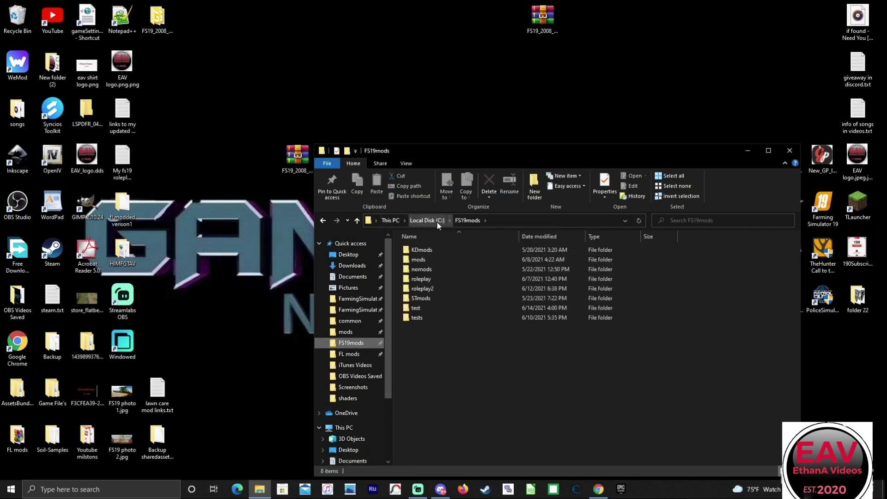
scroll(358, 393, "down", 2)
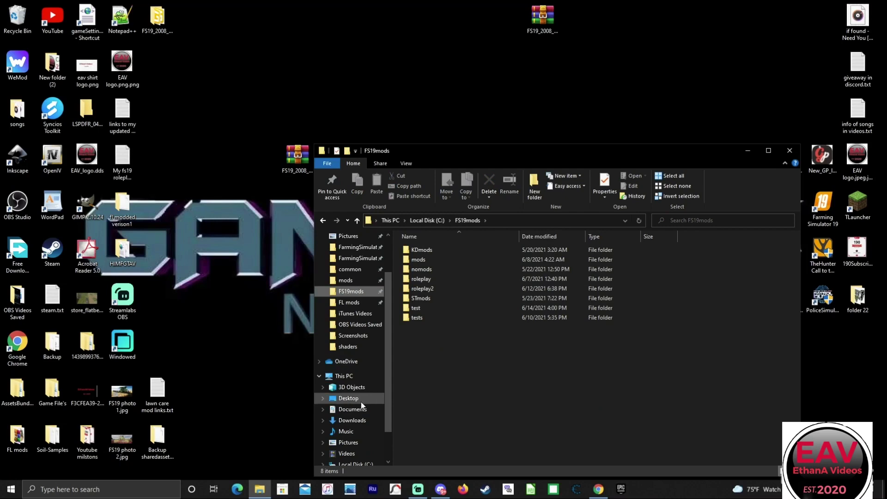
scroll(361, 403, "down", 2)
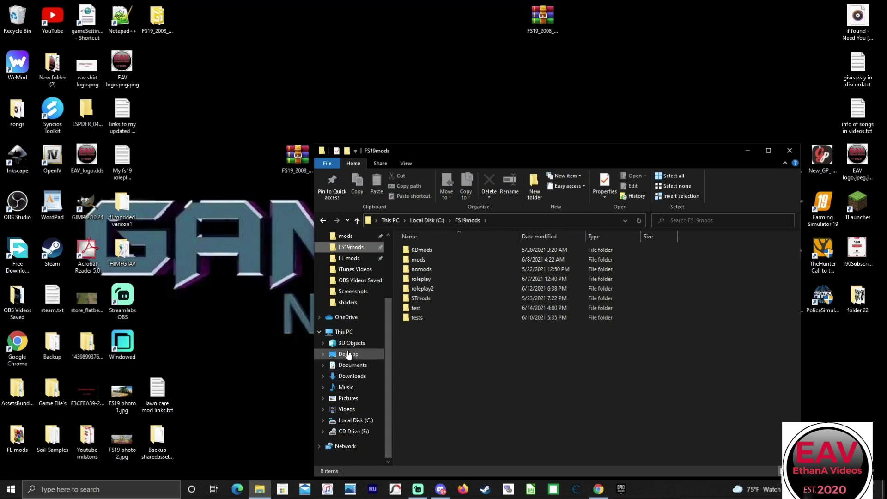
left_click(355, 422)
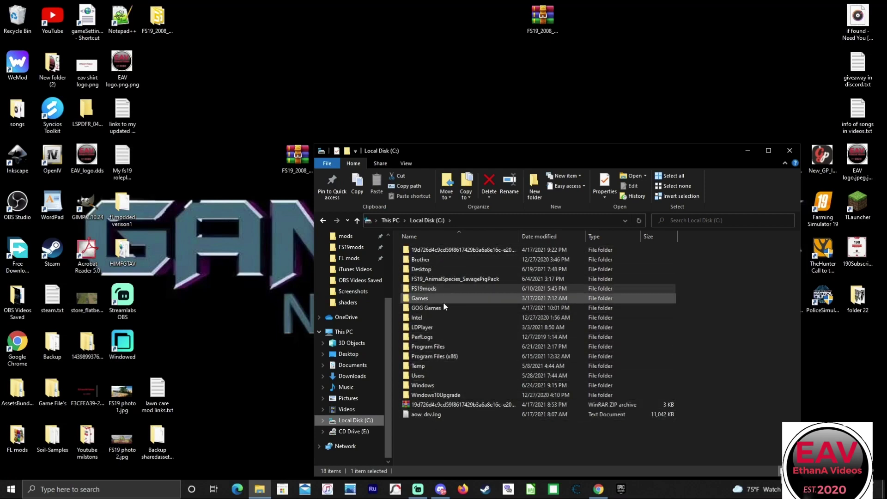
right_click(451, 443)
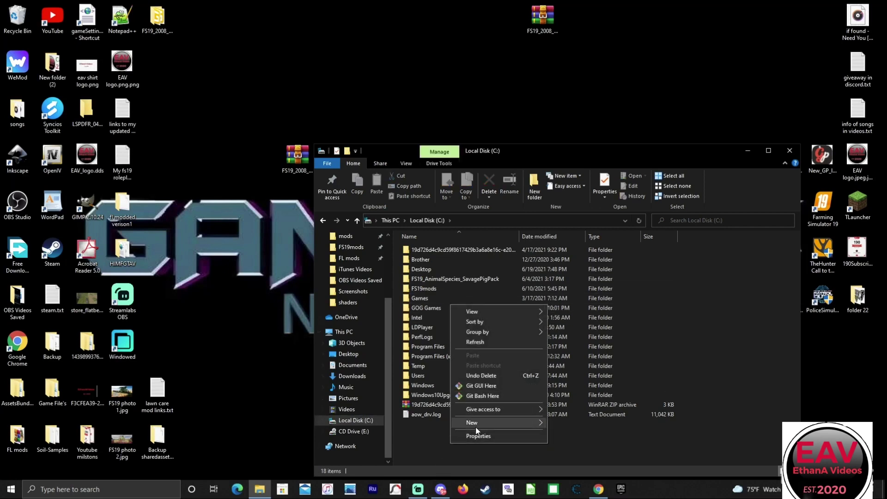
mouse_move(485, 423)
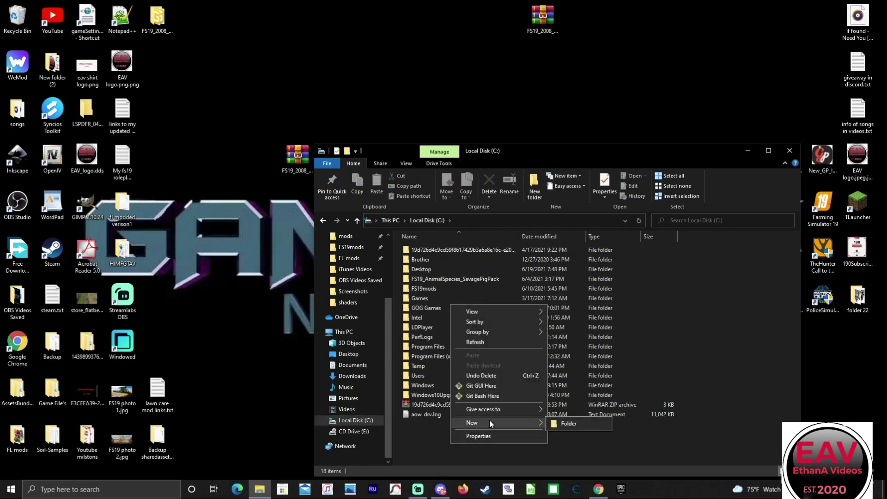
left_click(421, 470)
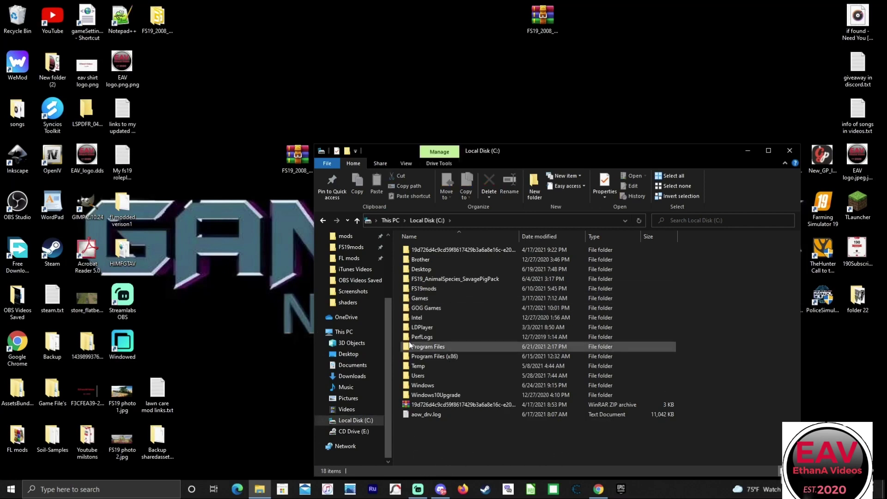
double_click(418, 289)
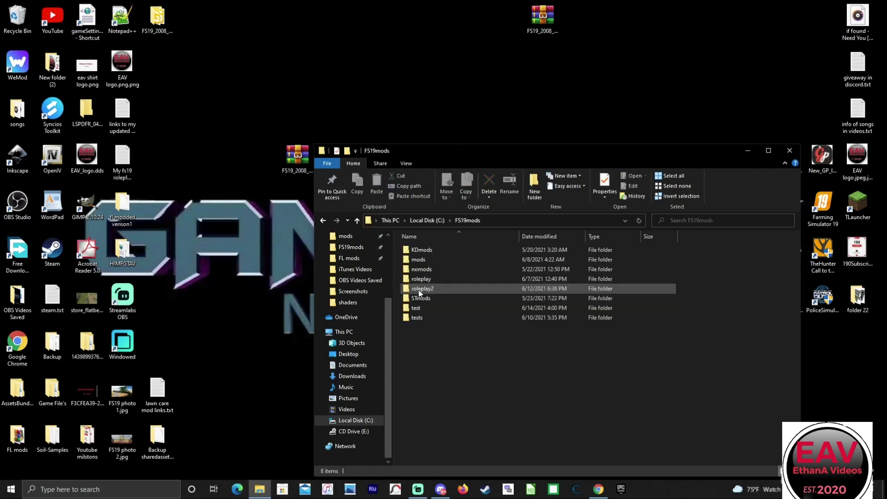
Create a new folder named fs19vid_test inside the FS19mods folder
right_click(454, 357)
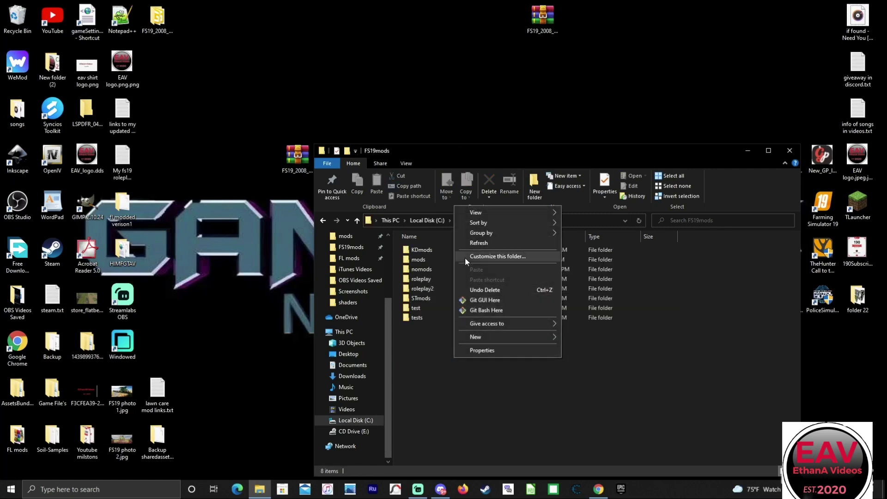
mouse_move(484, 340)
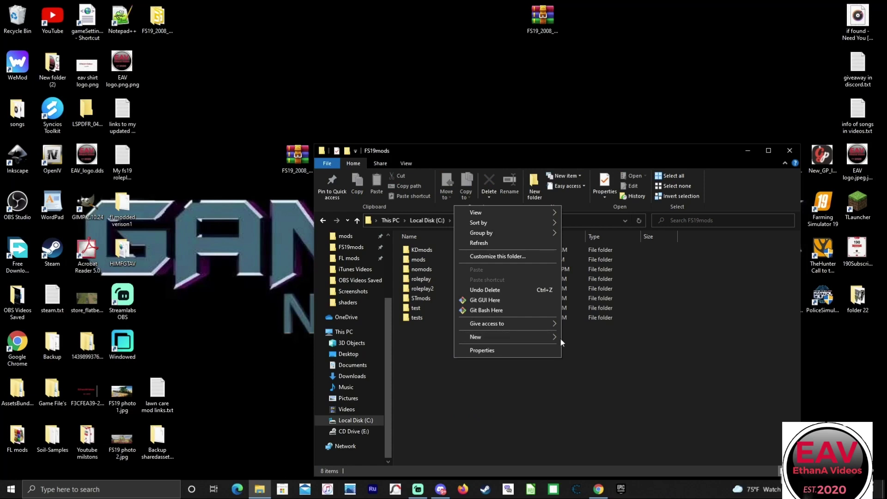
left_click(574, 337)
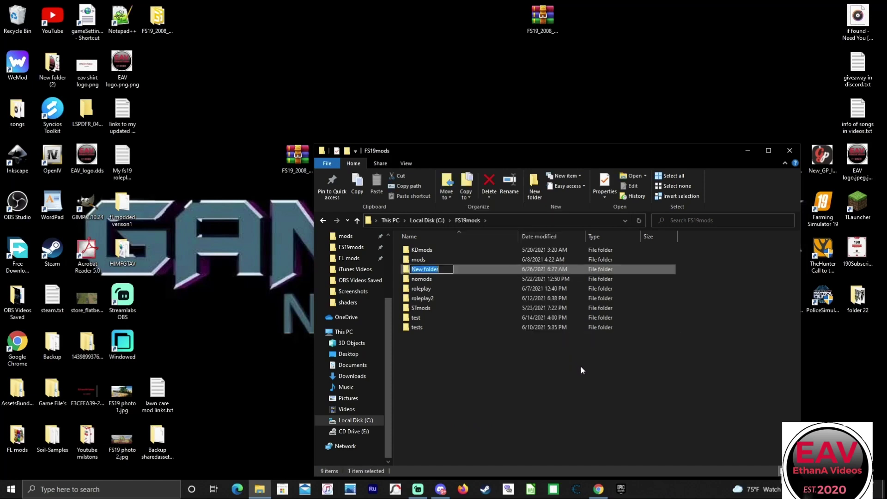
key("BackSpace")
type("fs19vid_test")
key("Return")
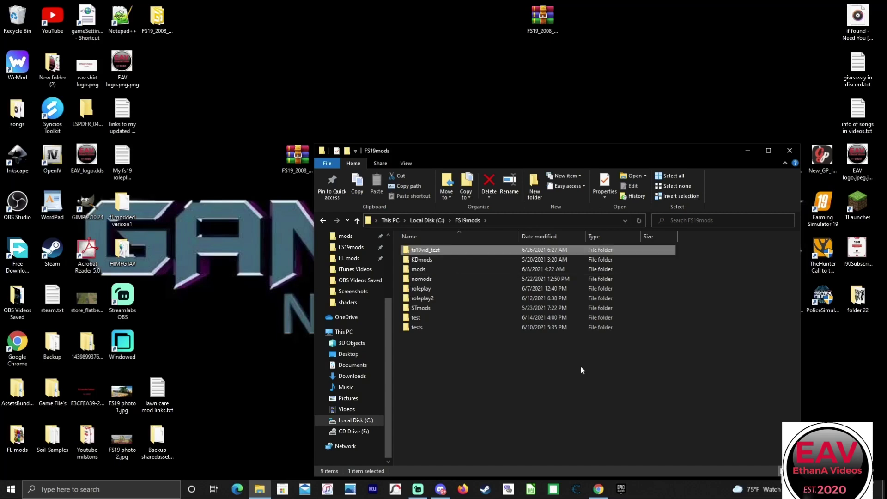
Move the edited 2008 Dodge 3500 mod zip from the desktop into the fs19vid_test folder and minimize the FS19mods window
left_click(545, 18)
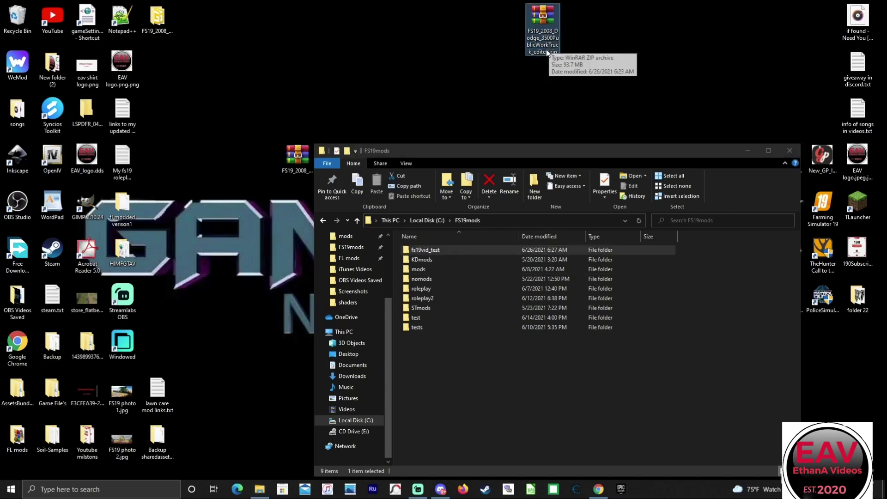
left_click_drag(543, 19, 453, 250)
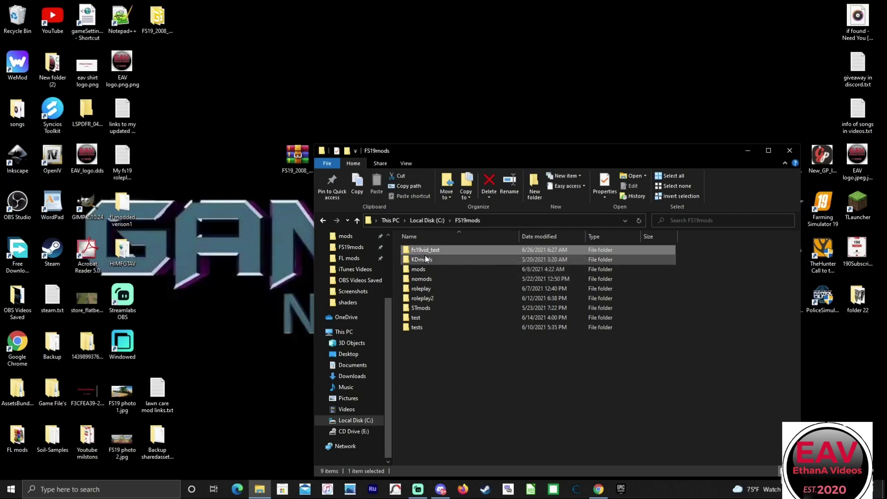
left_click(747, 151)
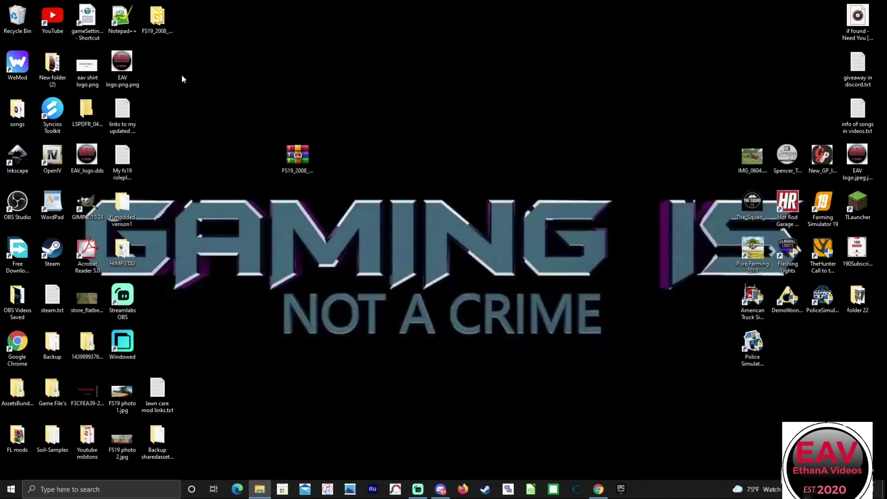
Open the desktop's gameSettings.xml shortcut in Notepad++ and check the active attribute of modsDirectoryOverride
left_click(92, 19)
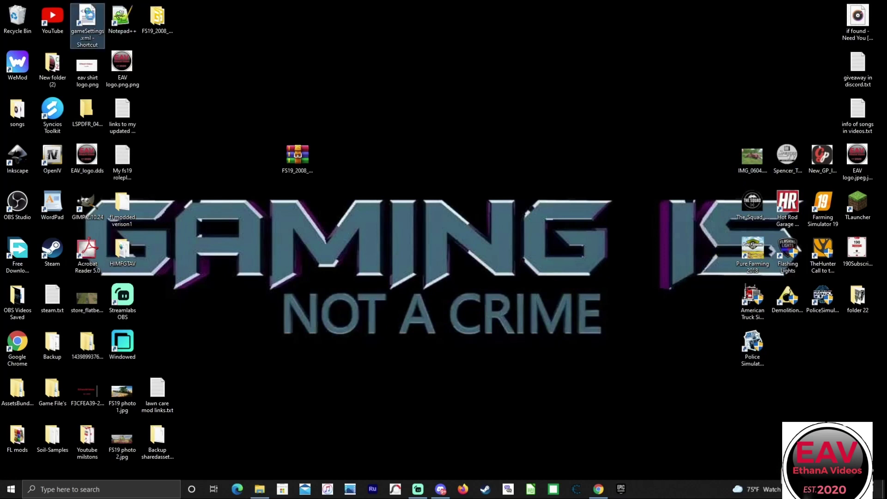
right_click(92, 19)
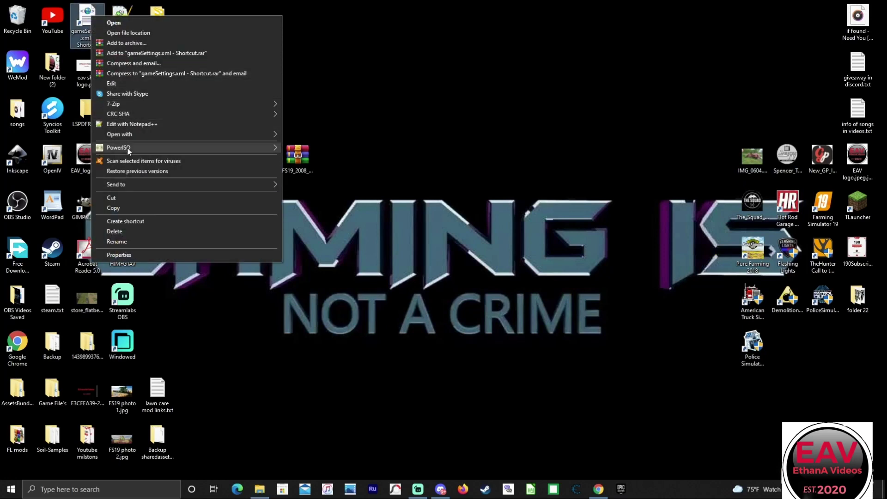
left_click(125, 125)
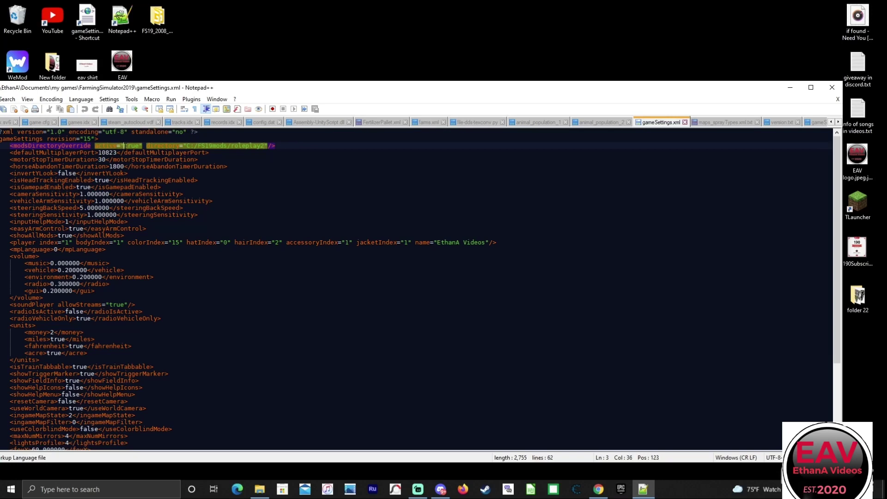
left_click_drag(124, 146, 138, 145)
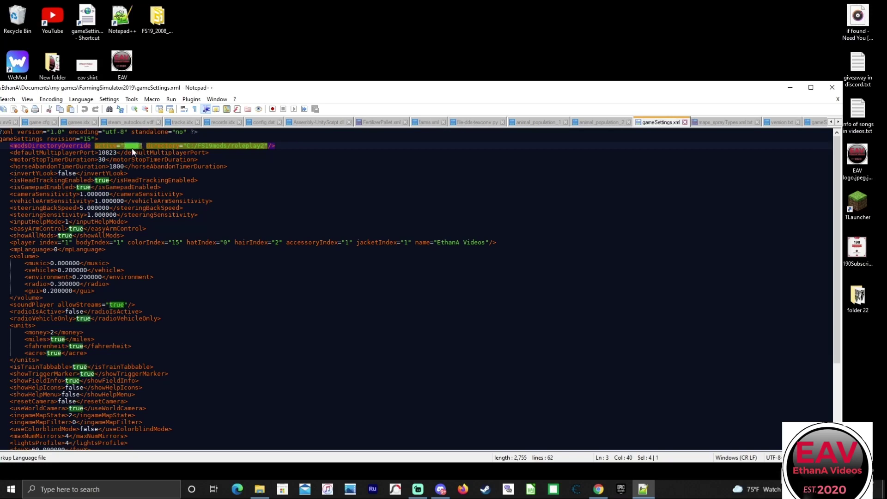
left_click(287, 175)
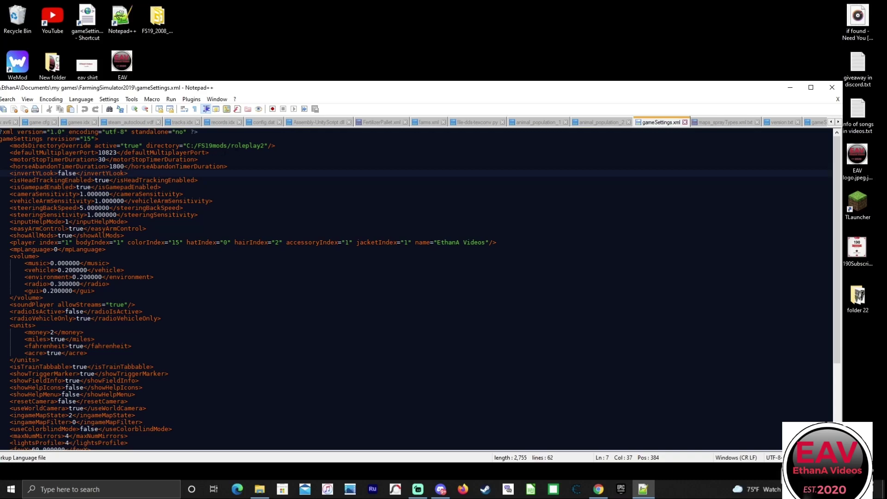
Set the modsDirectoryOverride directory to C:/FS19mods/fs19vid_test, save gameSettings.xml and close Notepad++
double_click(265, 145)
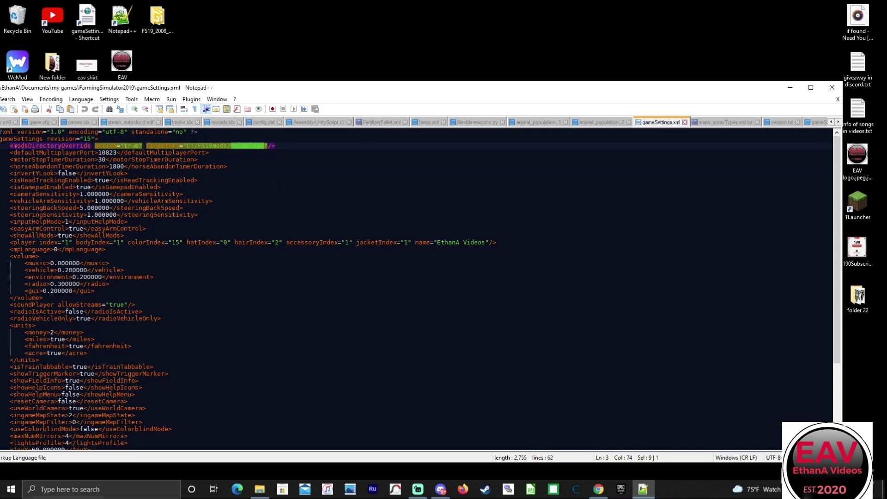
type("fs")
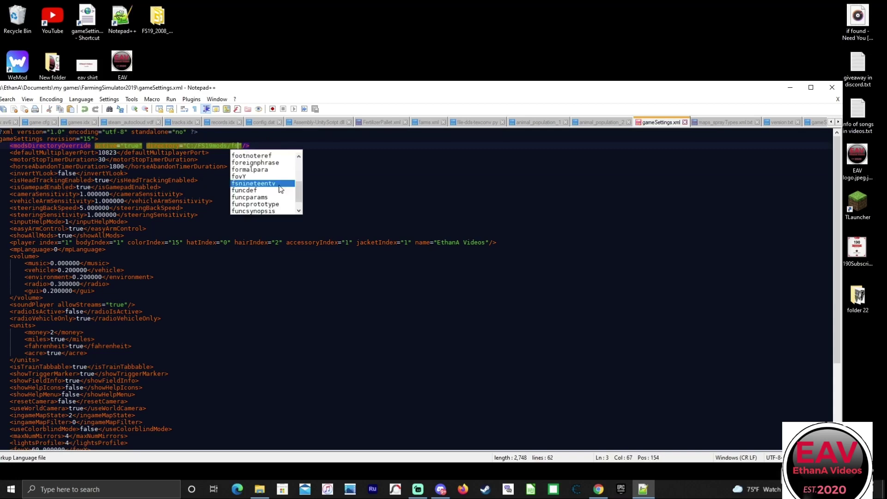
type("19vid")
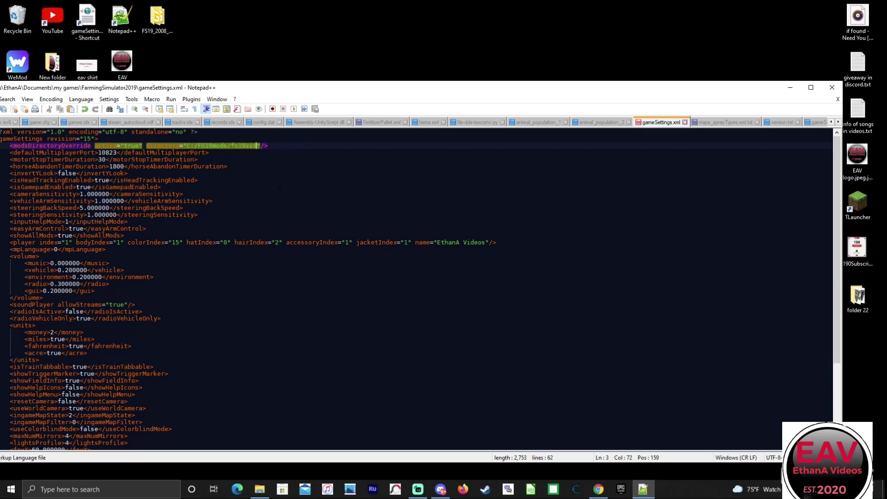
type("_testS")
key("BackSpace")
key("ctrl+s")
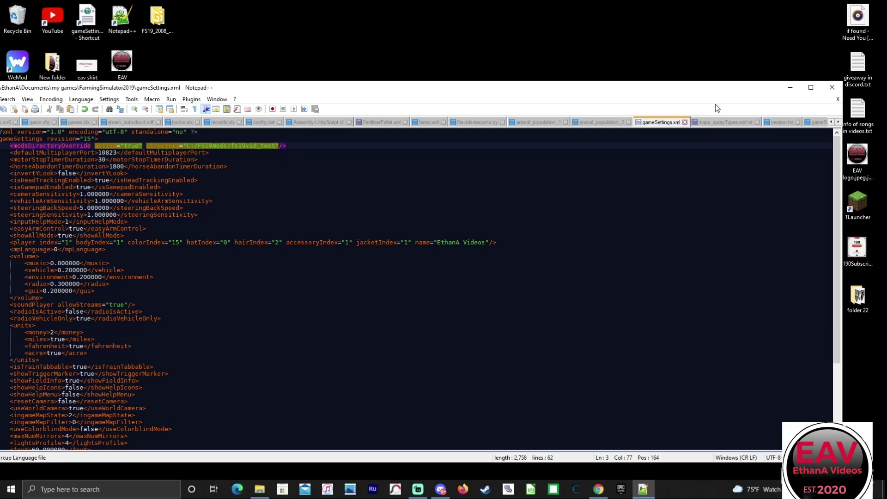
left_click(832, 88)
Close the FS19mods folder window and refresh the desktop
left_click(259, 489)
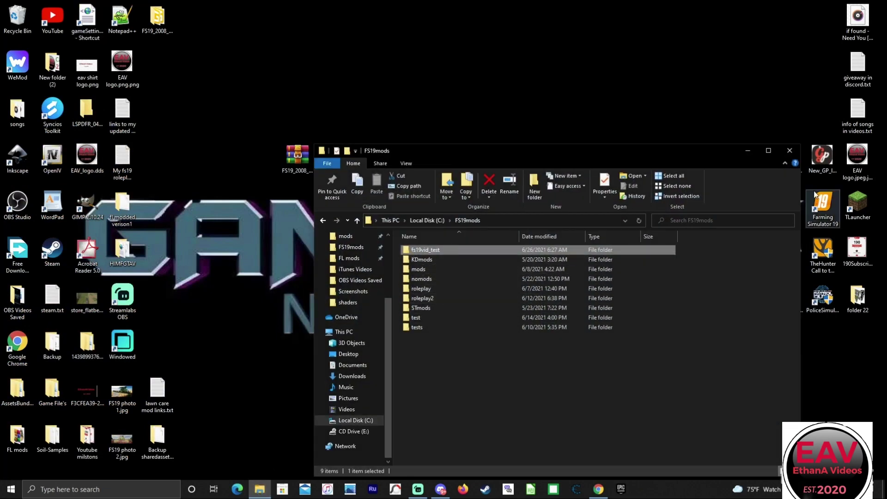
left_click(790, 151)
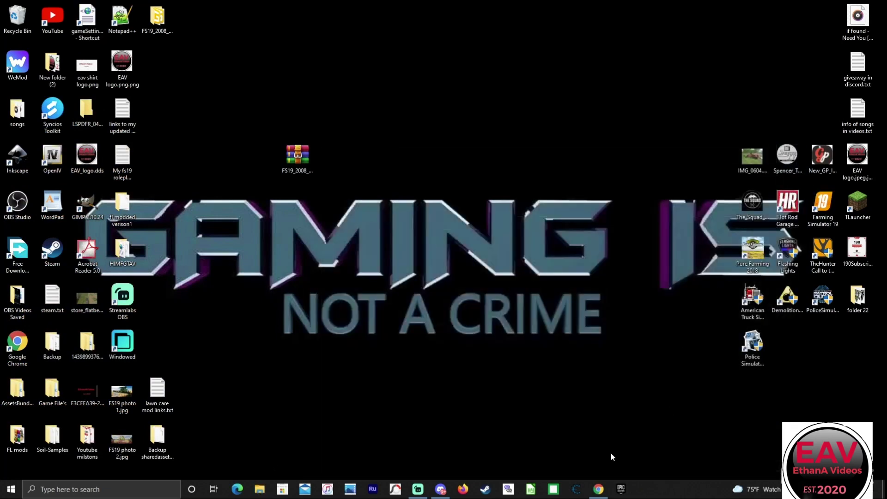
right_click(415, 298)
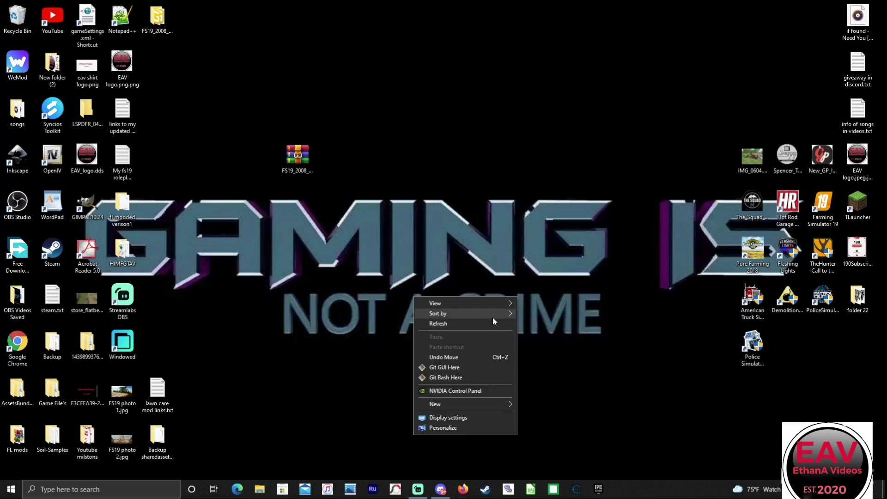
left_click(464, 325)
right_click(413, 270)
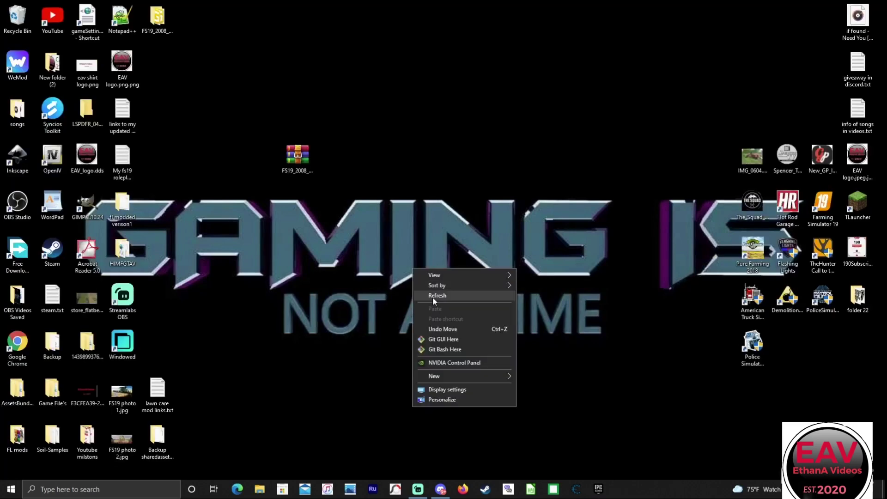
left_click(434, 296)
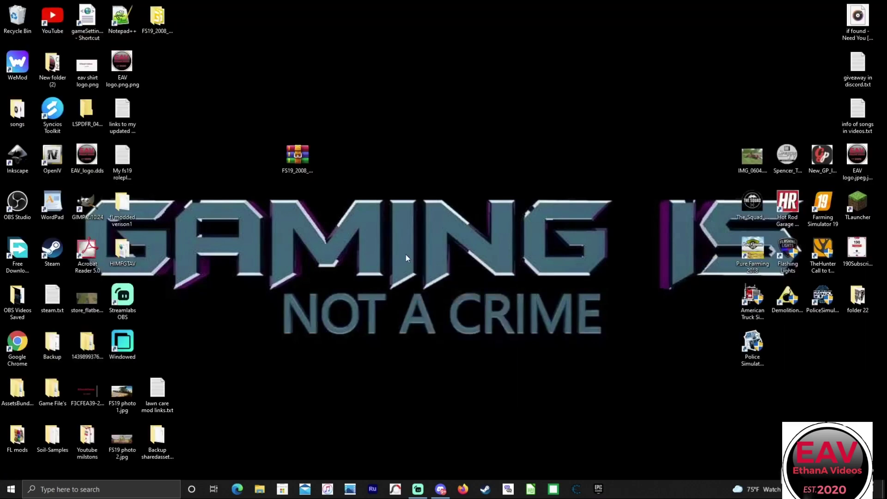
Launch Farming Simulator 19, dismiss the in-game welcome message and open the vehicle shop
left_click(820, 204)
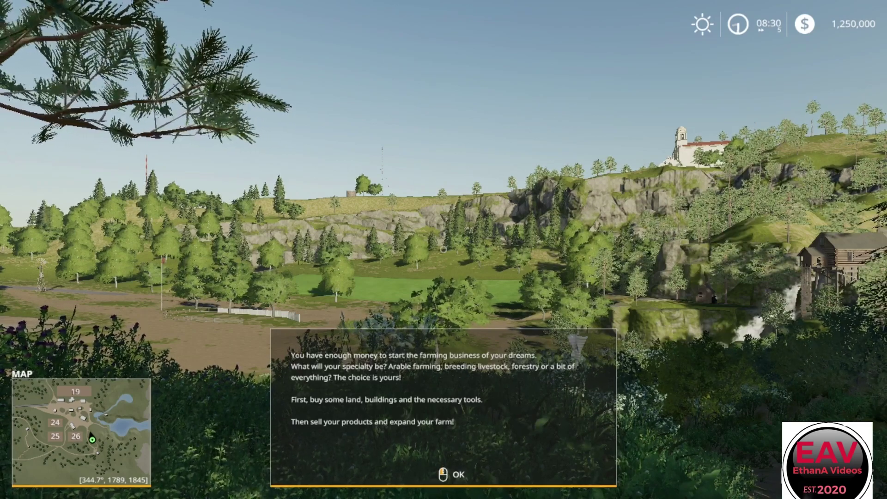
left_click(442, 250)
key("p")
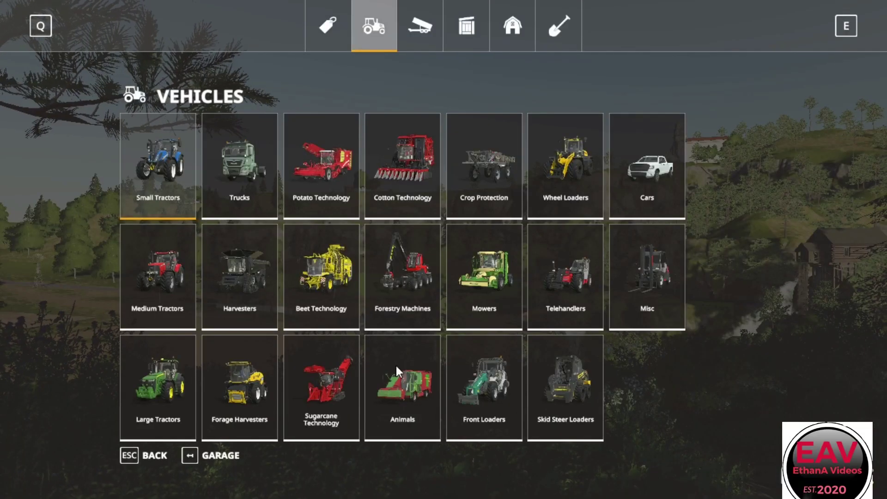
Open the 2008 Ram 3500 mod in the Cars category and inspect the logos on both front doors
left_click(661, 192)
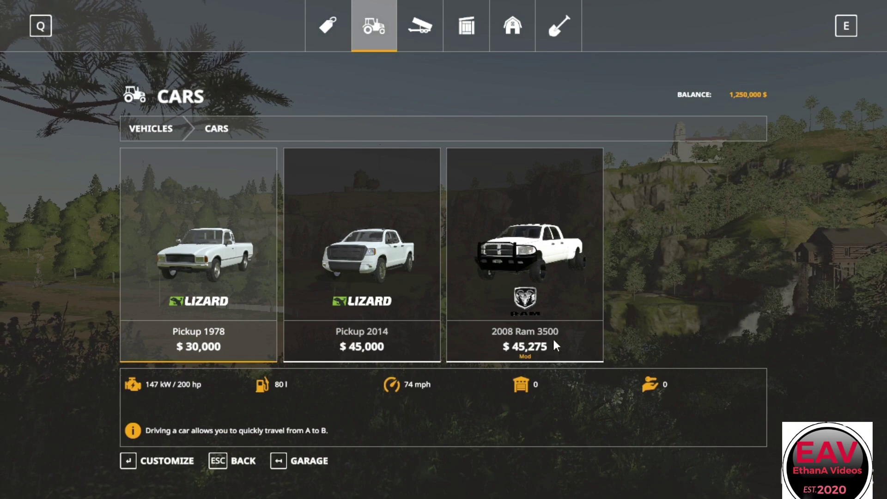
left_click(529, 226)
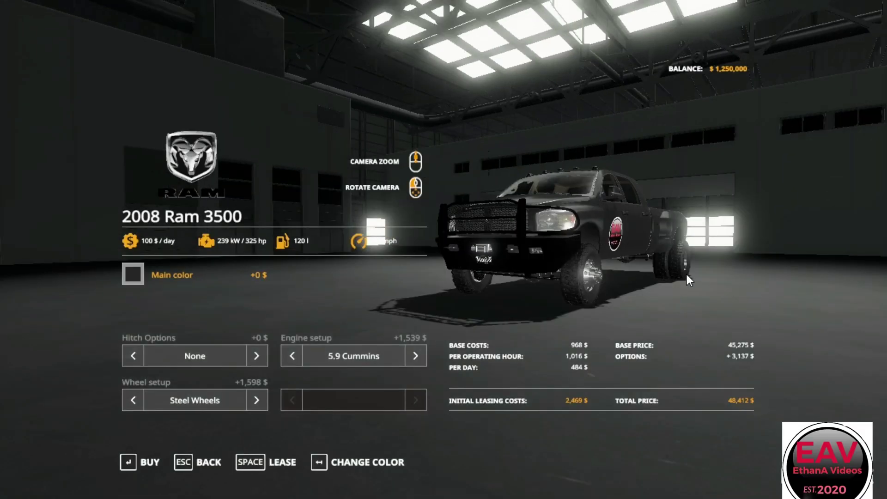
left_click_drag(687, 273, 523, 329)
left_click_drag(587, 301, 238, 119)
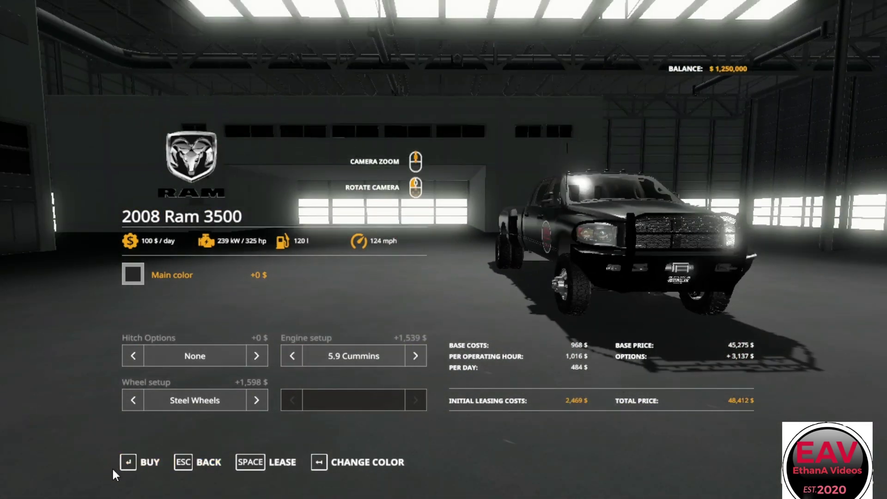
Buy the 2008 Ram 3500 with the 5.9 Cummins engine and Steel Wheels, and leave the shop
left_click(127, 463)
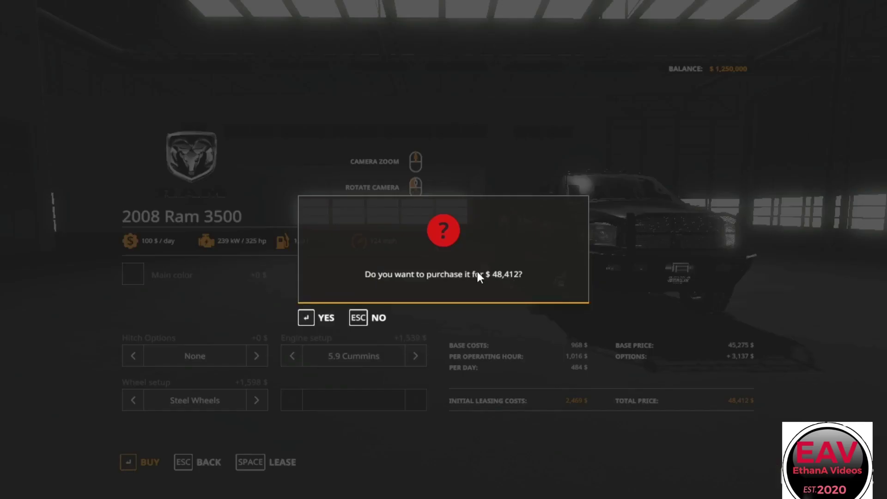
left_click(319, 318)
left_click(315, 317)
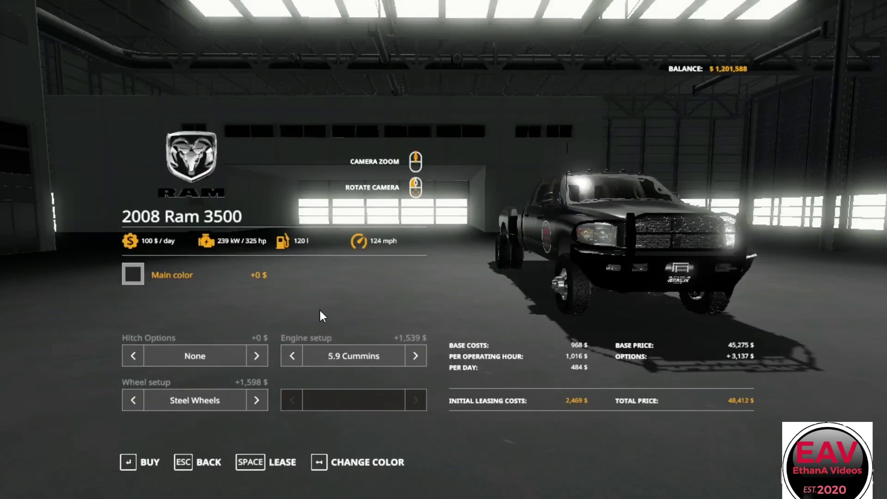
key("Escape")
key("Escape")
key("Escape")
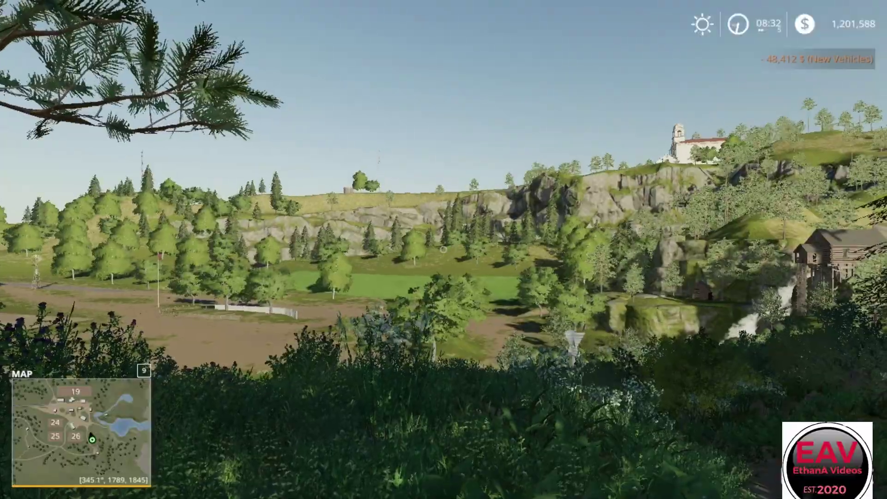
Switch to the purchased Ram 3500 and get out beside its driver's door
key("Tab")
key("Tab")
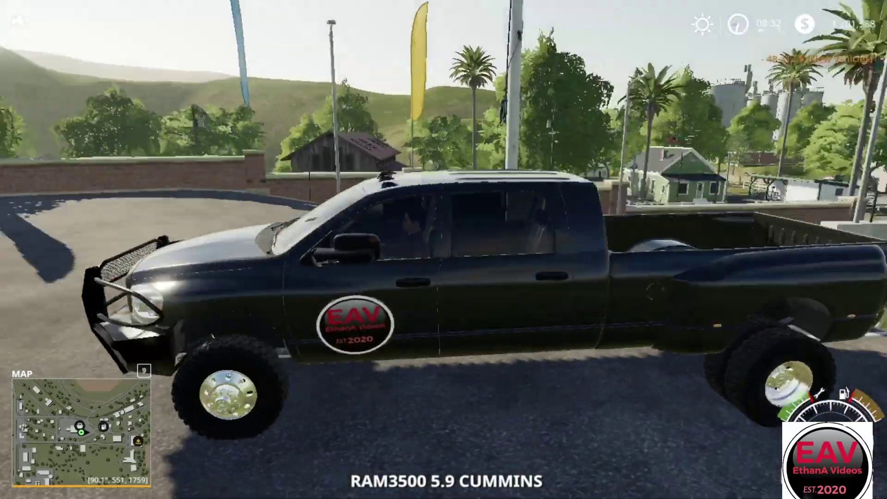
key("e")
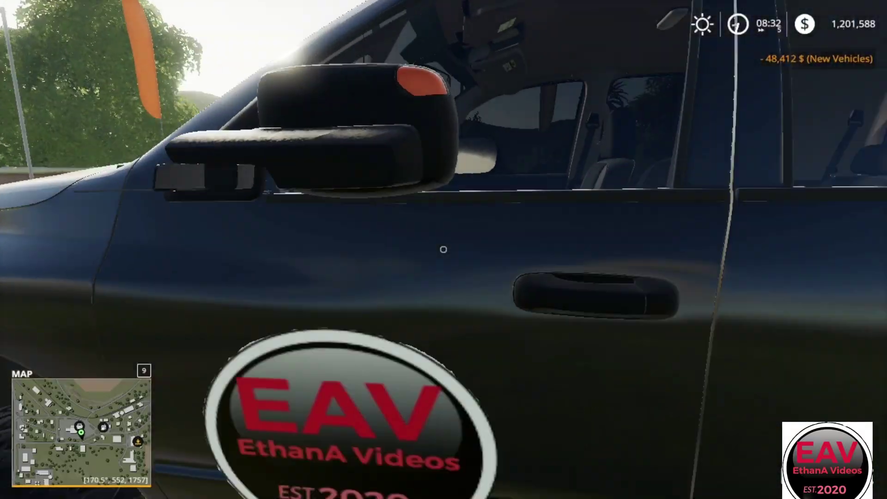
Walk around the Ram 3500 and examine the EAV logos on both sides of the truck
key("s")
key("d")
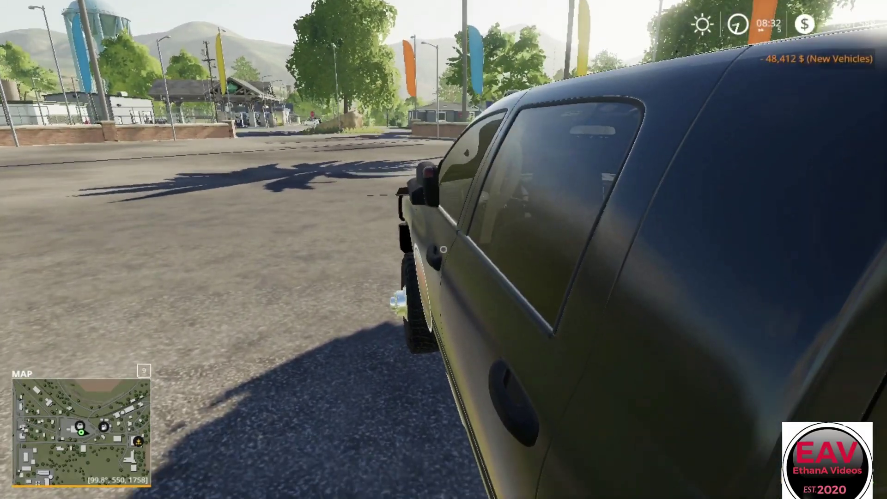
key("s")
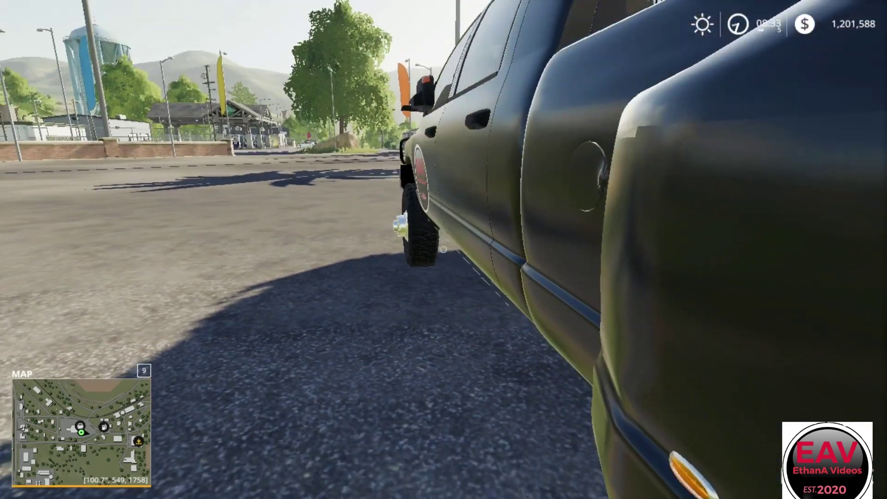
key("w")
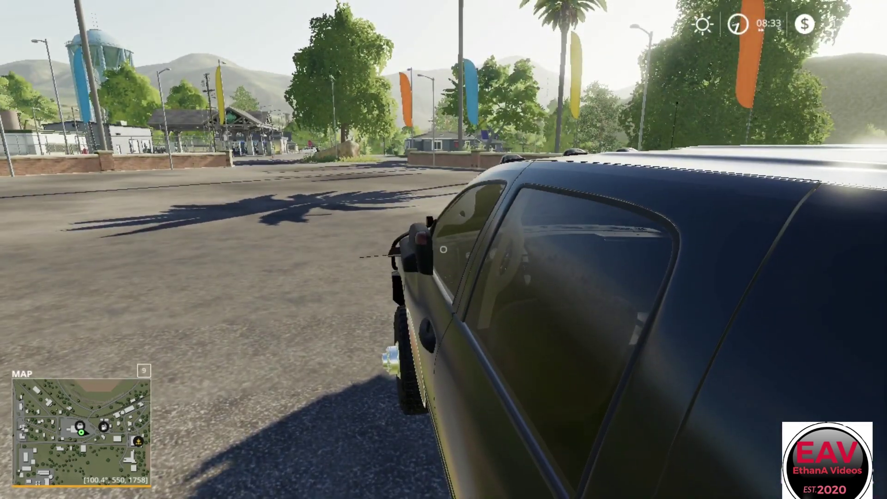
key("ctrl")
key("w")
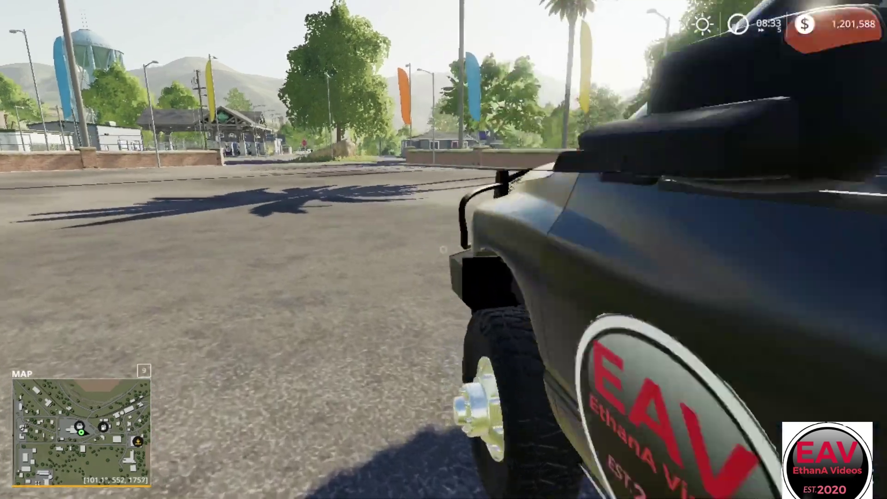
key("w")
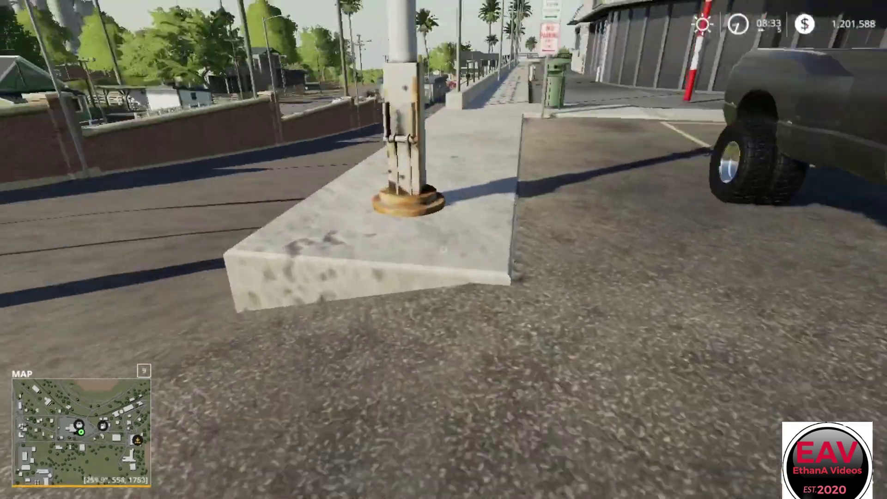
key("w")
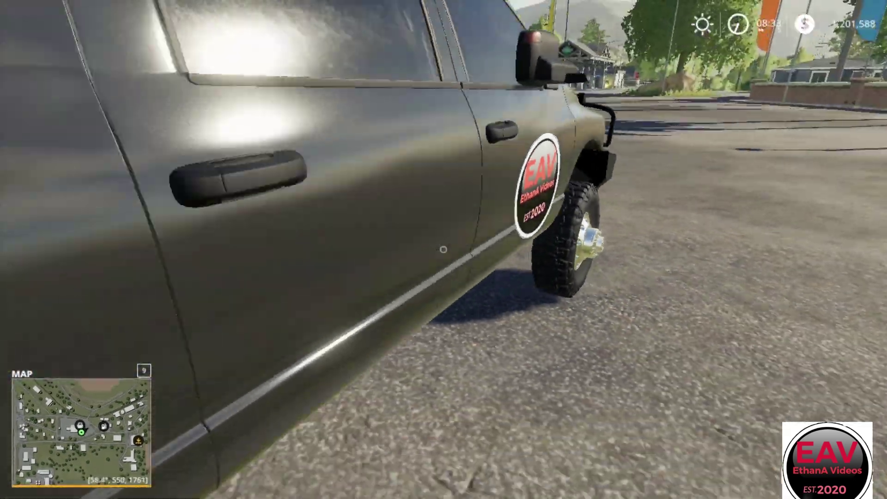
key("s")
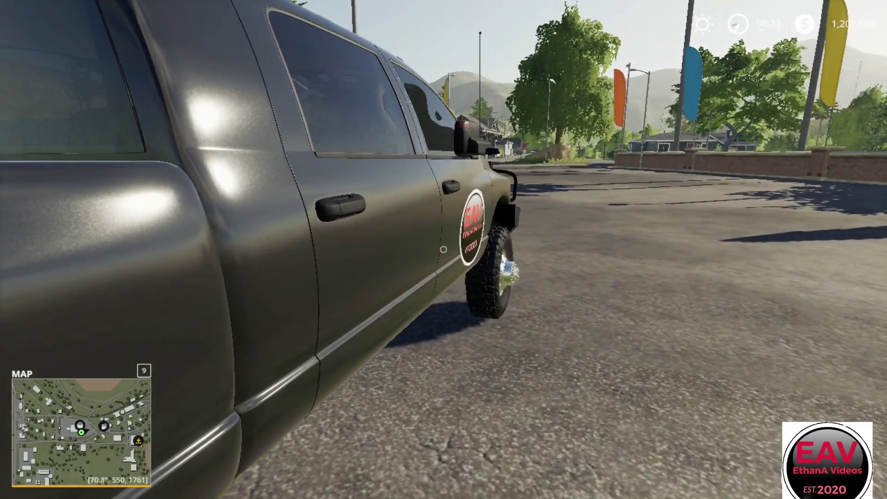
key("ctrl")
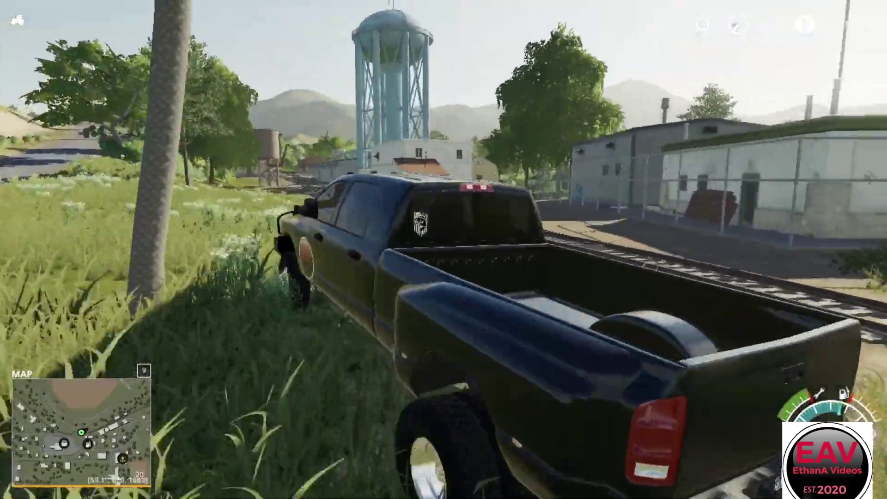
Drive the Ram 3500 from the grass beside the railroad tracks along the paved road and into the crops of field 13
key("a")
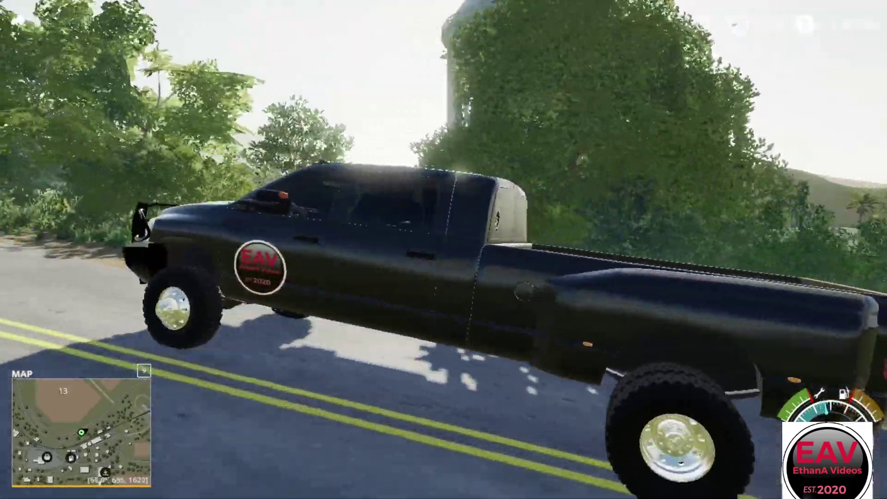
key("d")
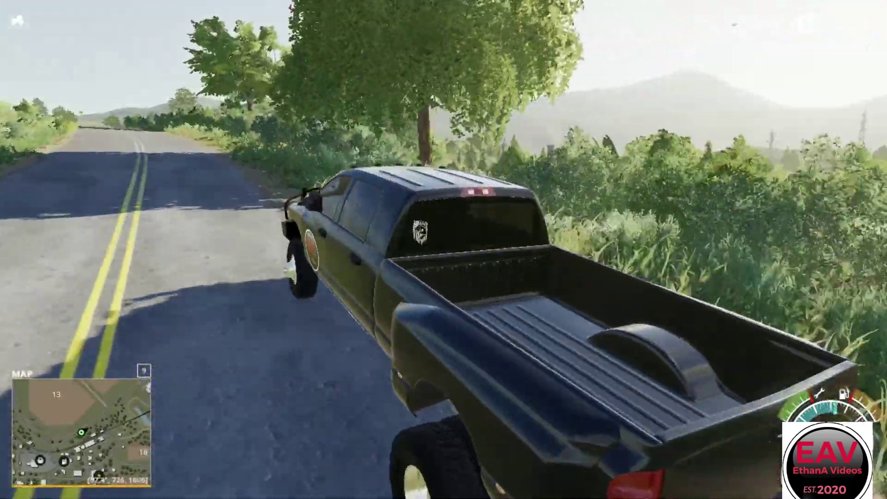
key("a")
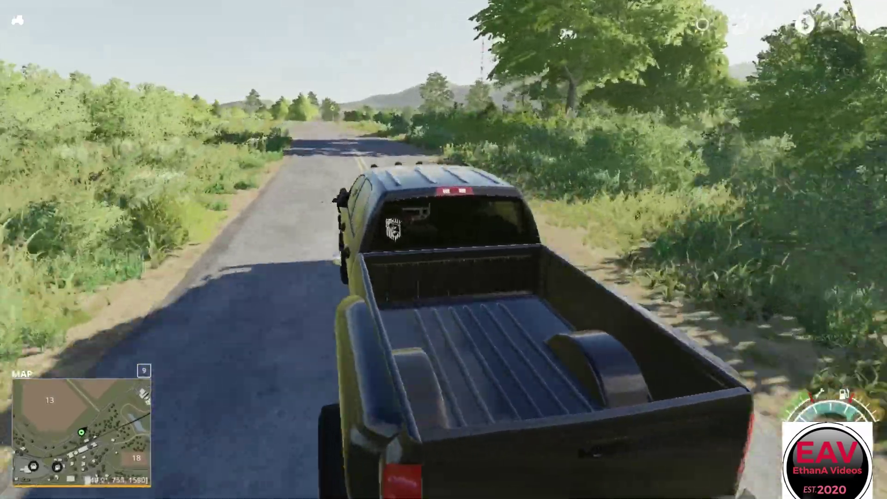
key("a")
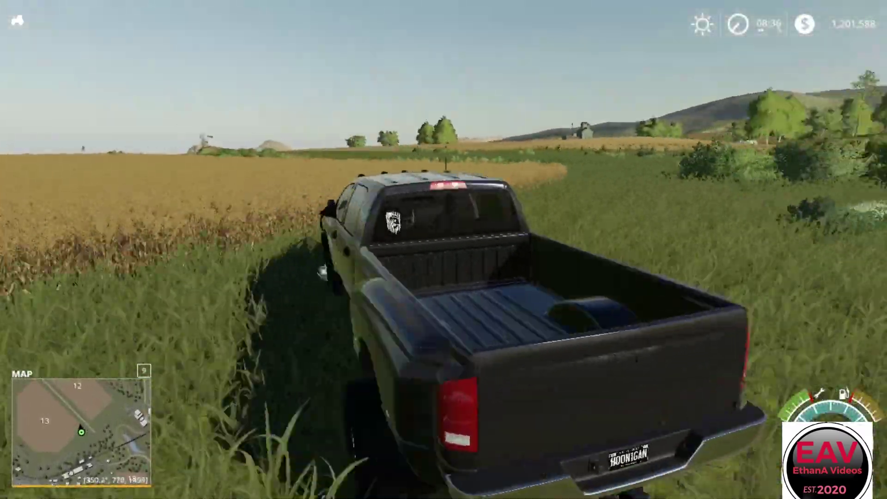
key("a")
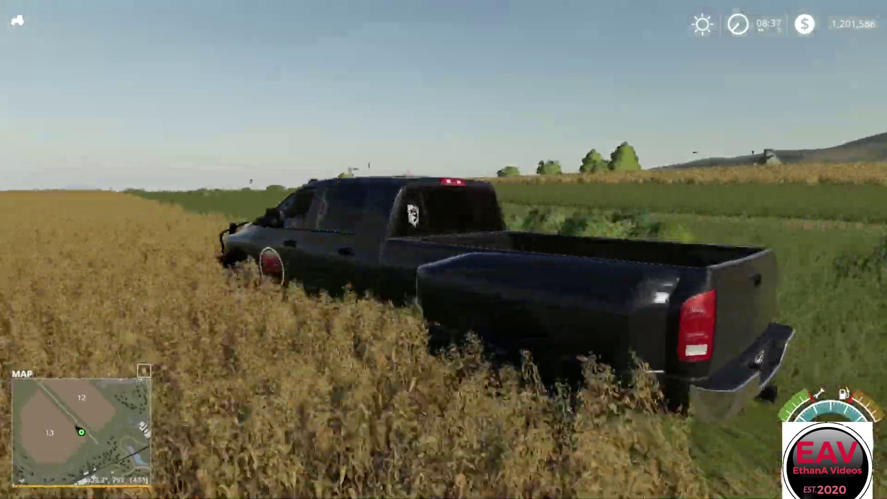
key("a")
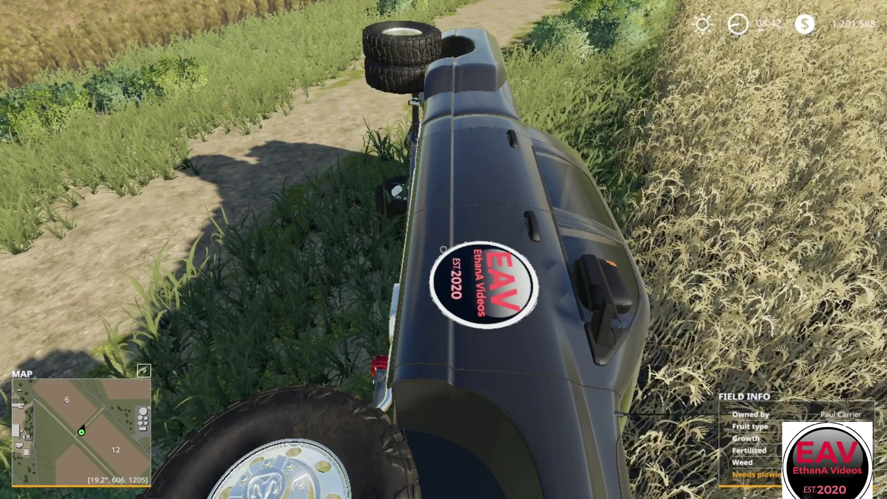
Walk around the overturned Ram 3500 at the edge of field 12 and examine its underside and the EAV door logo
key("w")
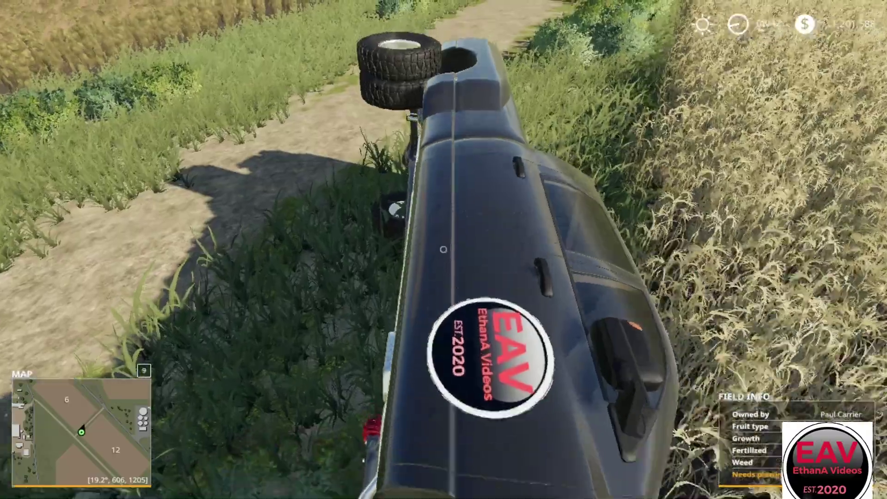
key("w")
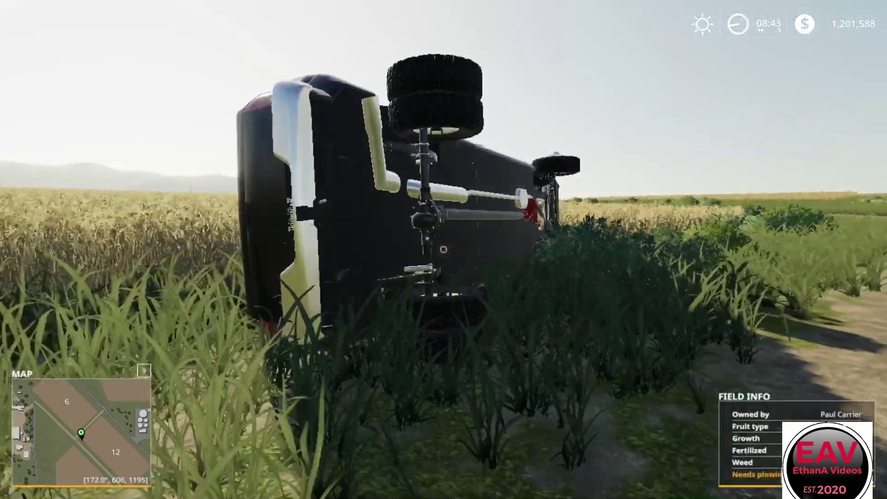
key("w")
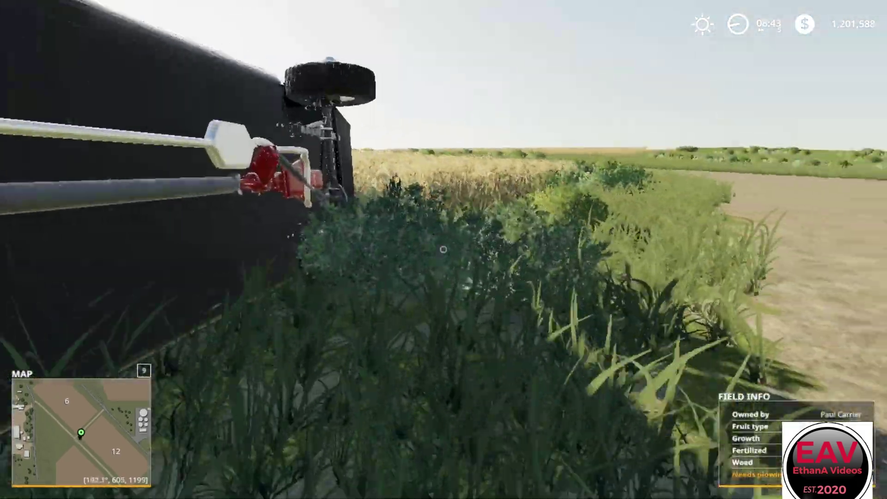
key("w")
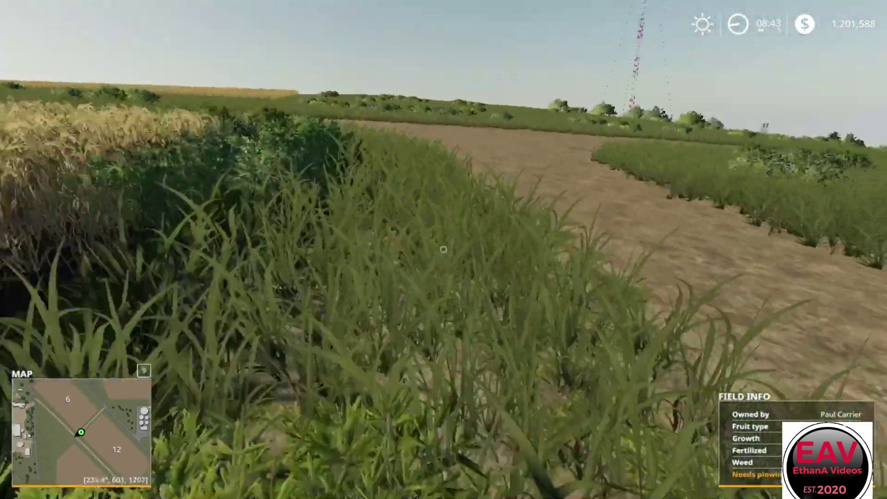
key("w")
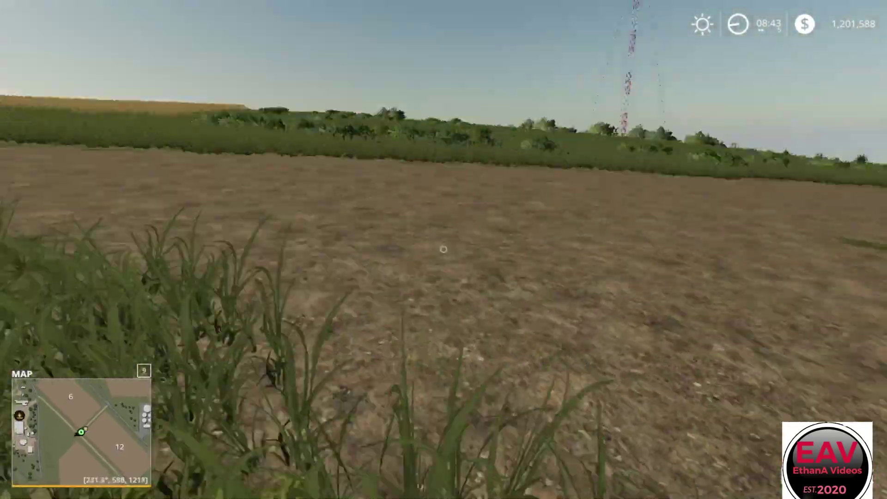
key("w")
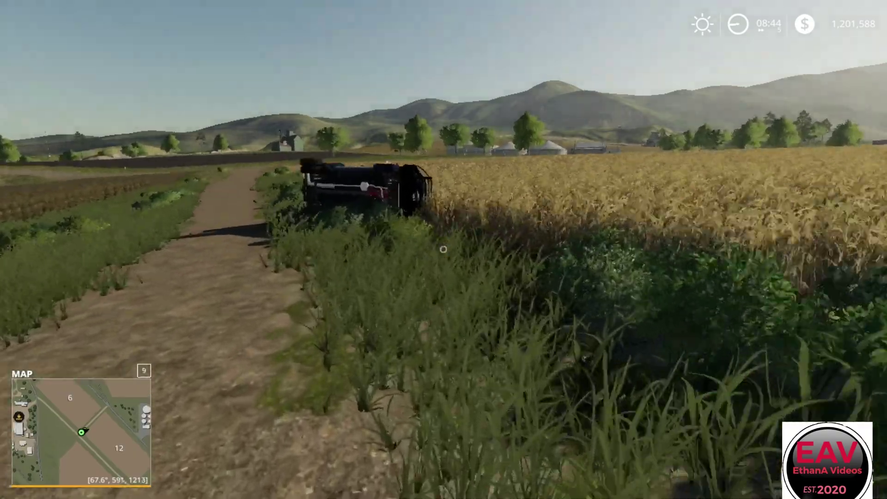
key("w")
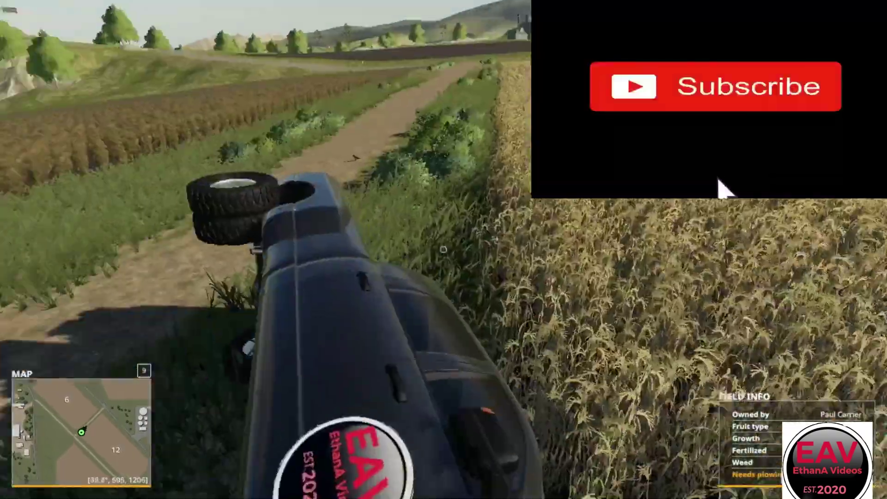
key("w")
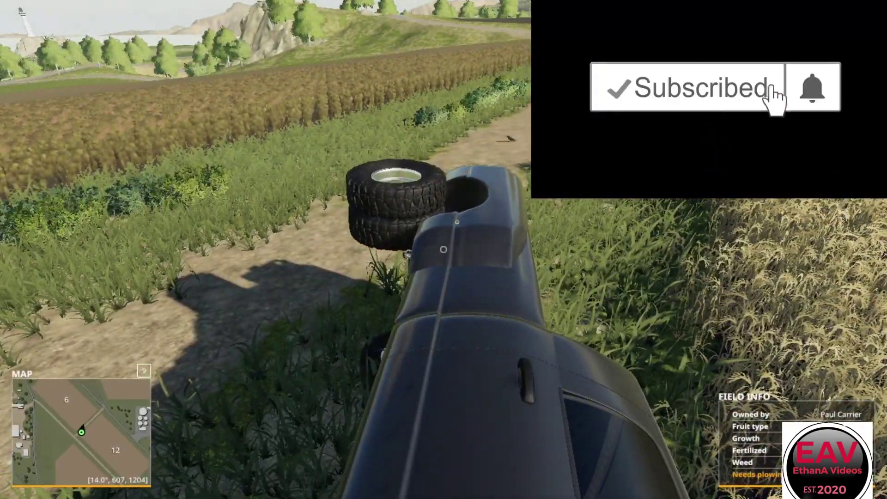